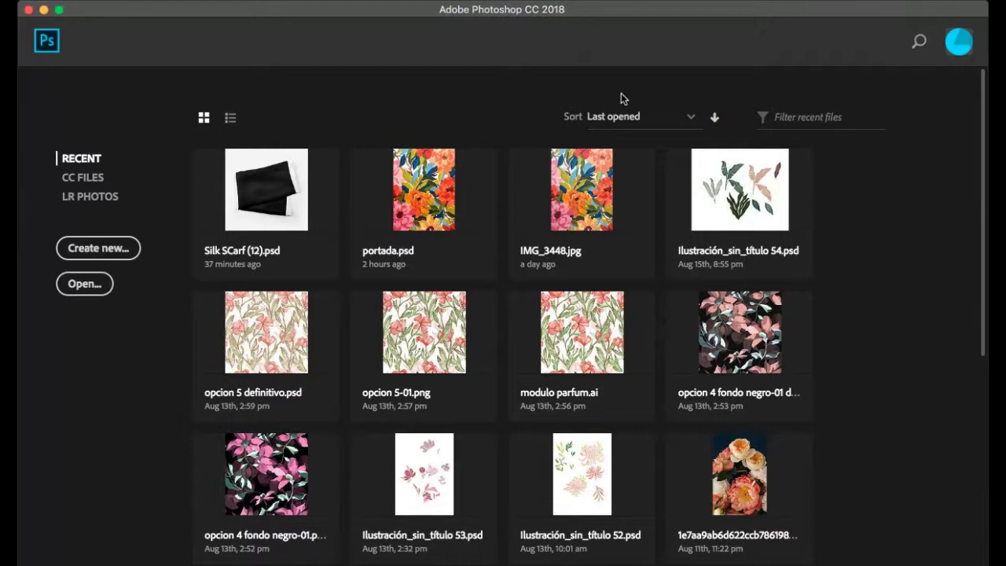
Open the scanned image Escanear 2.png and unlock its Background layer.
left_click(71, 286)
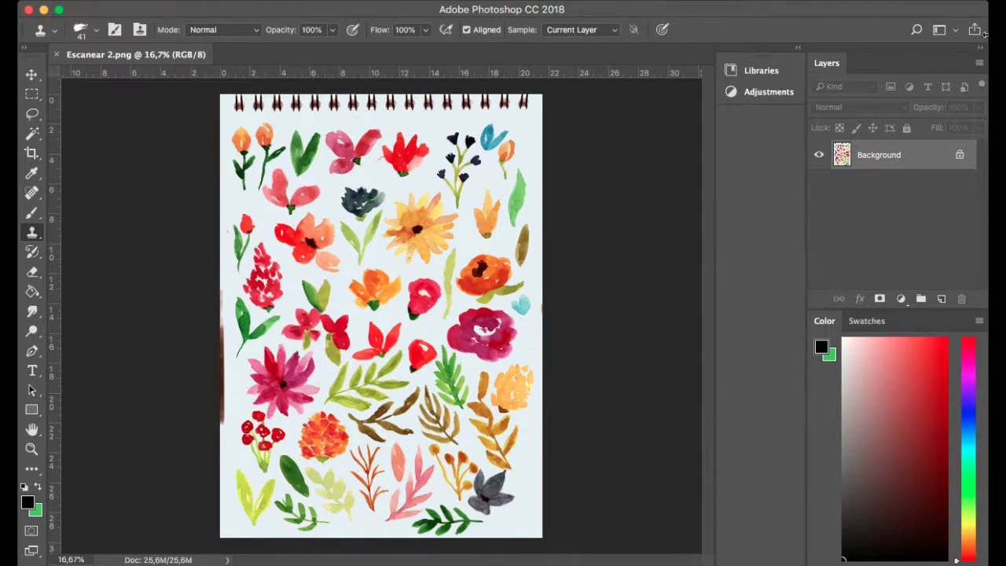
left_click(960, 156)
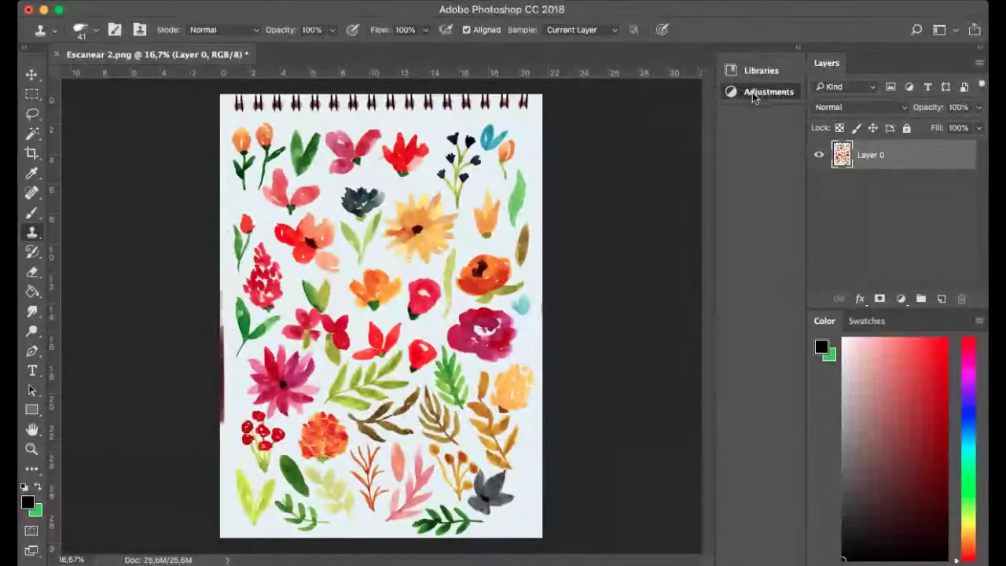
Check the Blackboard Collaborate session in Chrome and return to the flower scan in Photoshop.
key("super+l")
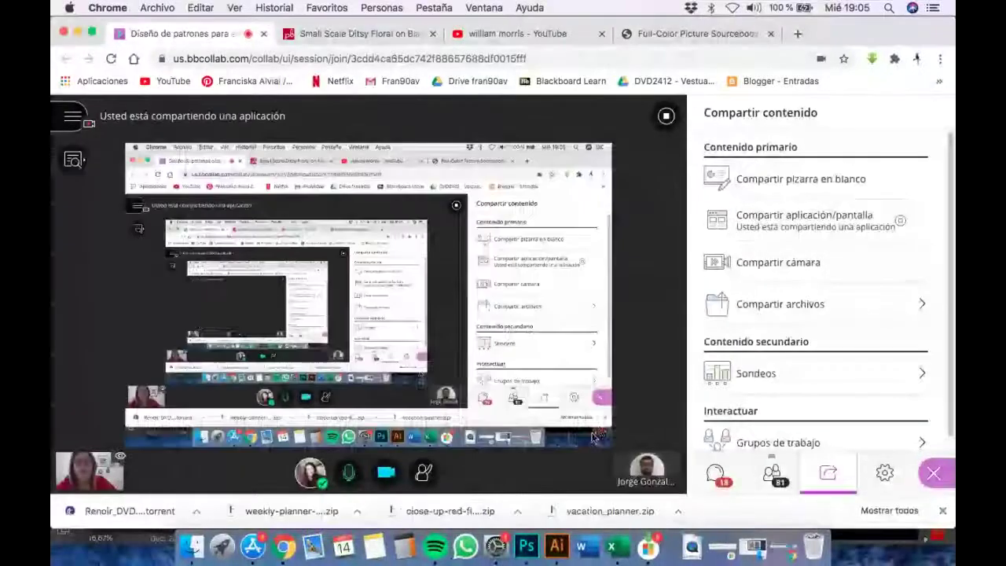
left_click(529, 546)
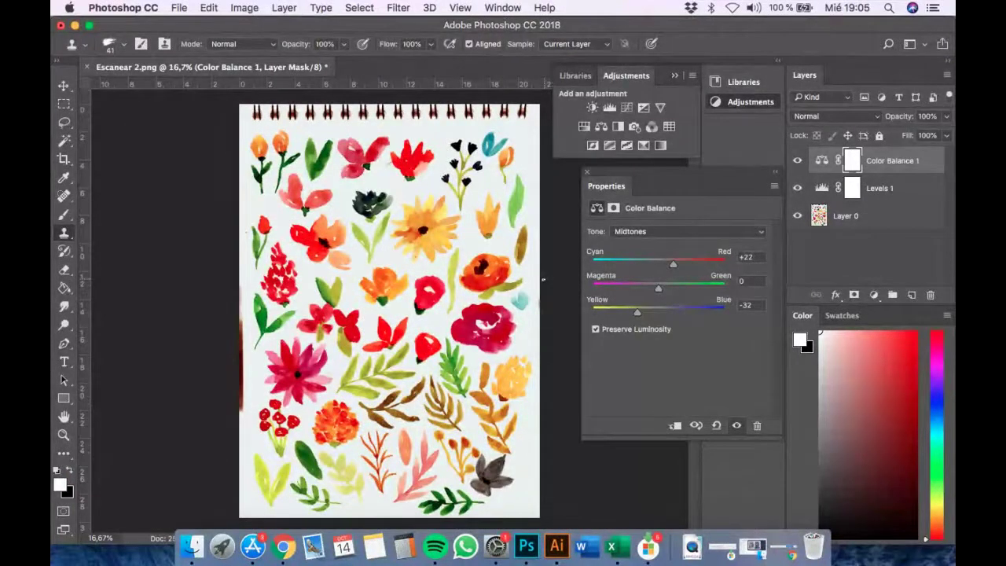
left_click(282, 551)
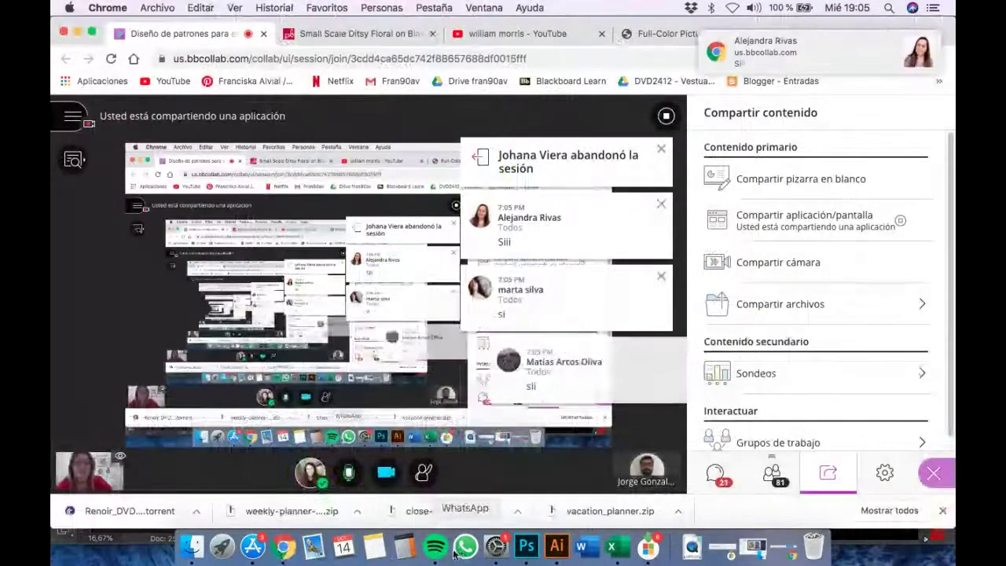
left_click(527, 546)
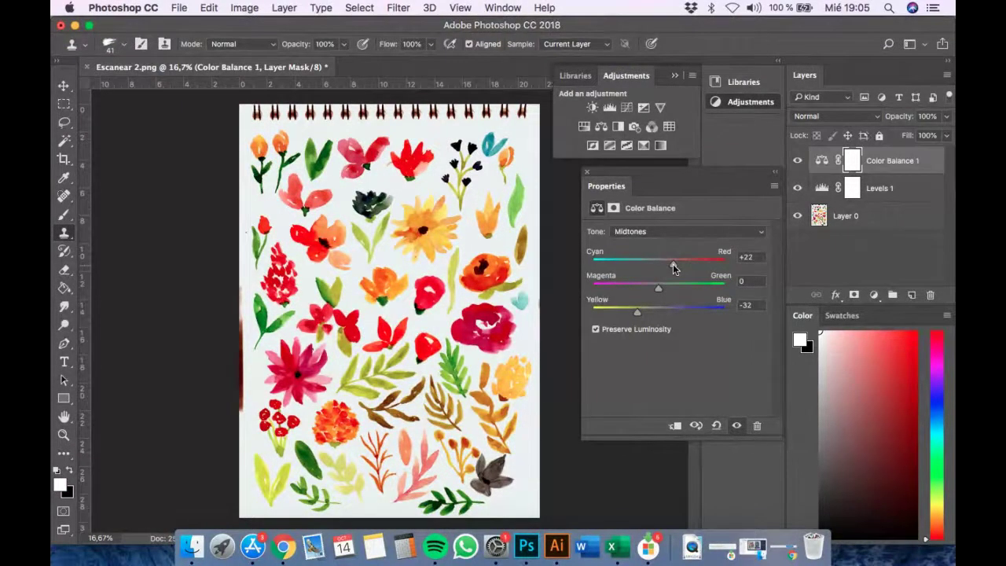
Set the Color Balance midtones to +6 between Cyan and Red, tweak Yellow-Blue, and close the adjustment settings.
mouse_move(673, 263)
left_mouse_down()
mouse_move(689, 263)
mouse_move(650, 264)
mouse_move(663, 263)
left_mouse_up()
mouse_move(628, 315)
left_mouse_down()
mouse_move(700, 313)
mouse_move(643, 317)
left_mouse_up()
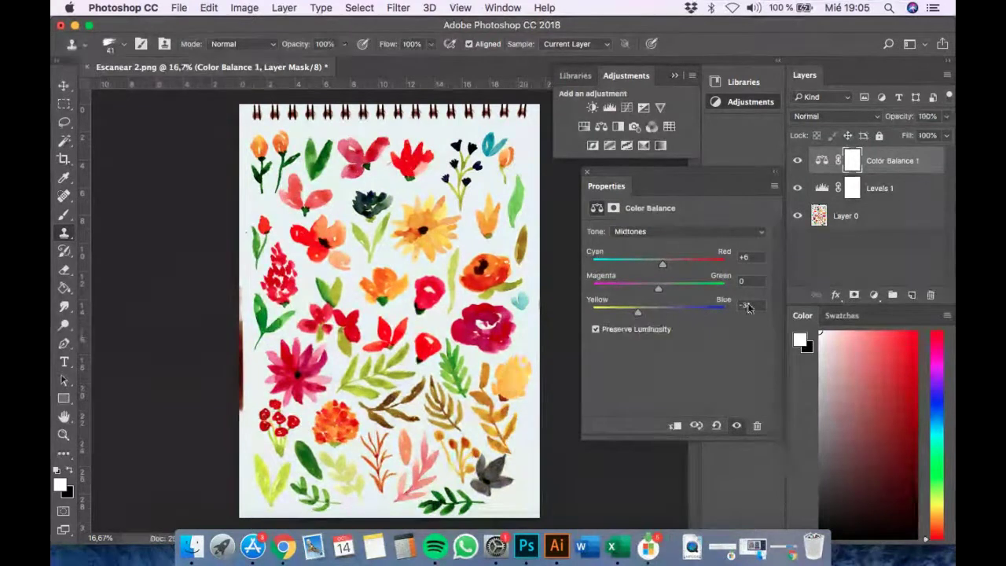
left_click(586, 177)
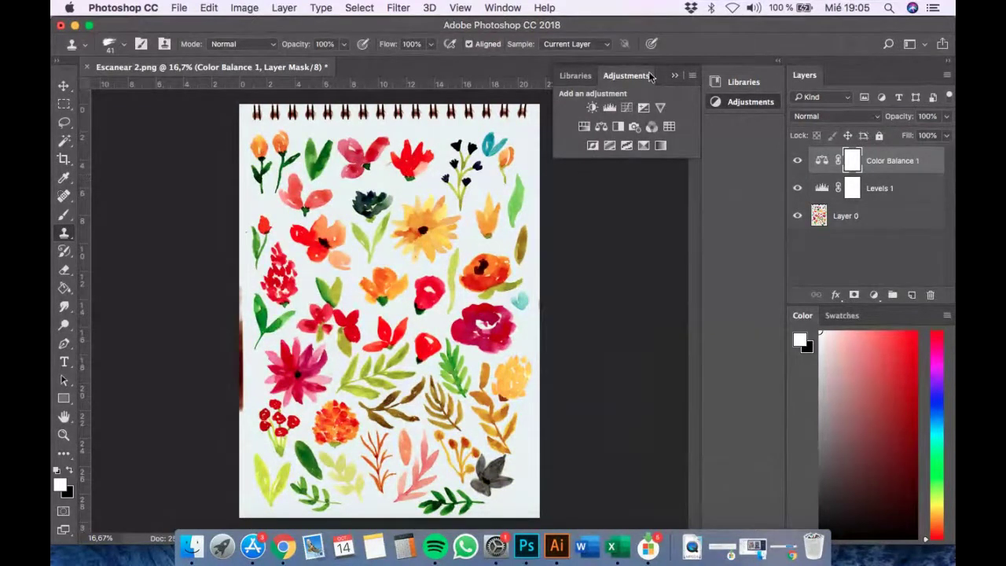
left_click(675, 76)
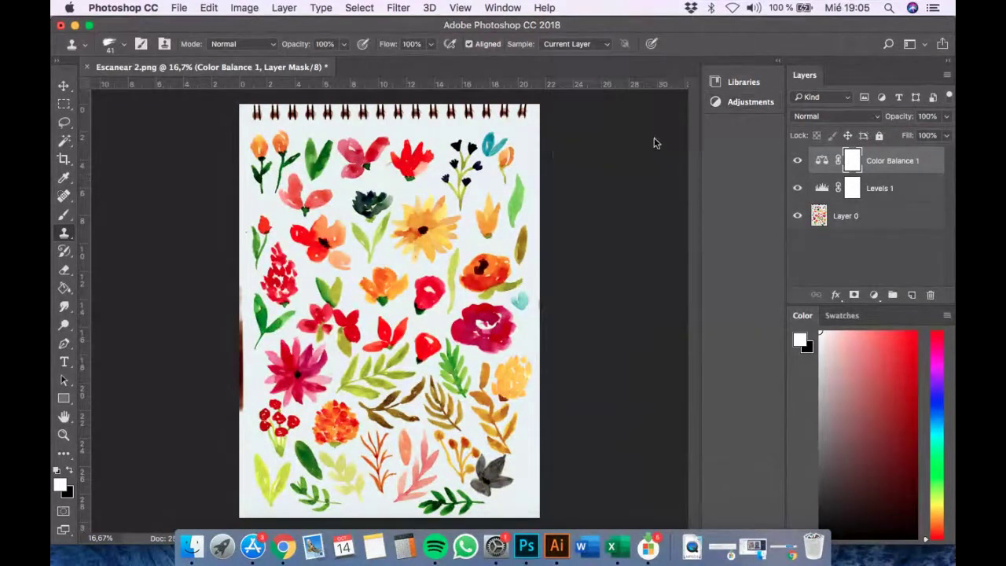
Delete the Color Balance 1 and Levels 1 adjustment layers.
left_click(874, 188, "shift")
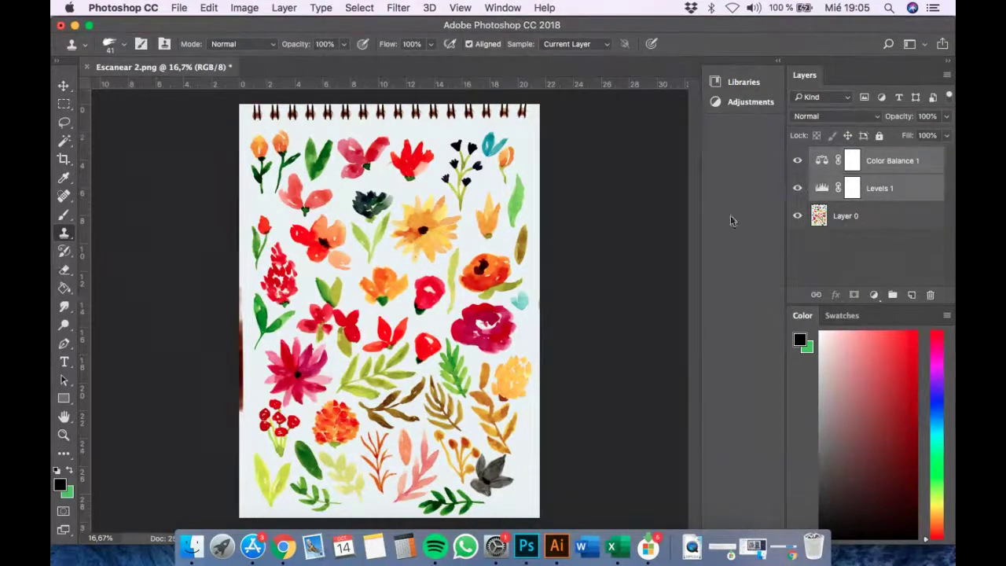
key("Delete")
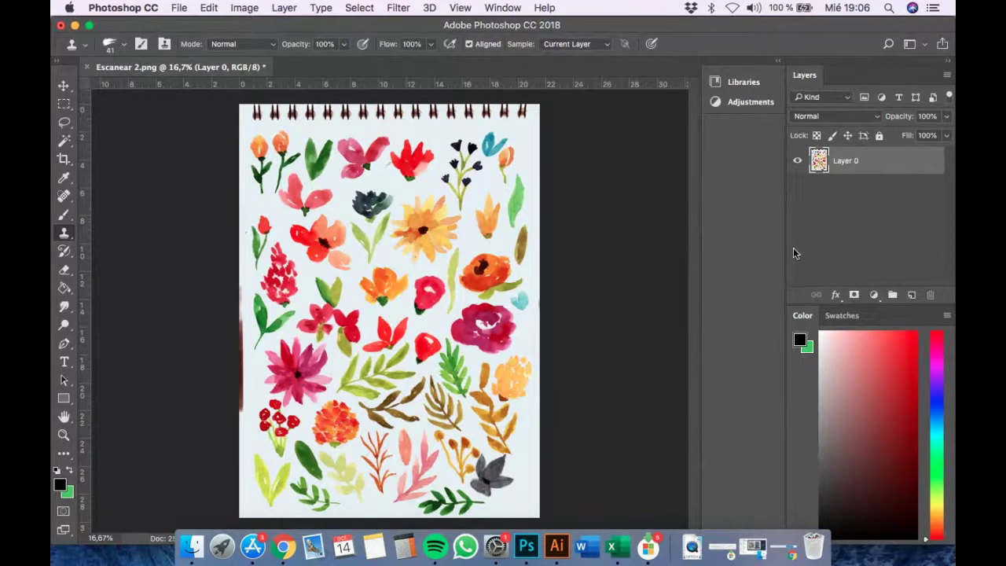
Create a new layer below Layer 0 and rename it "Capa acusadora".
left_click(912, 296)
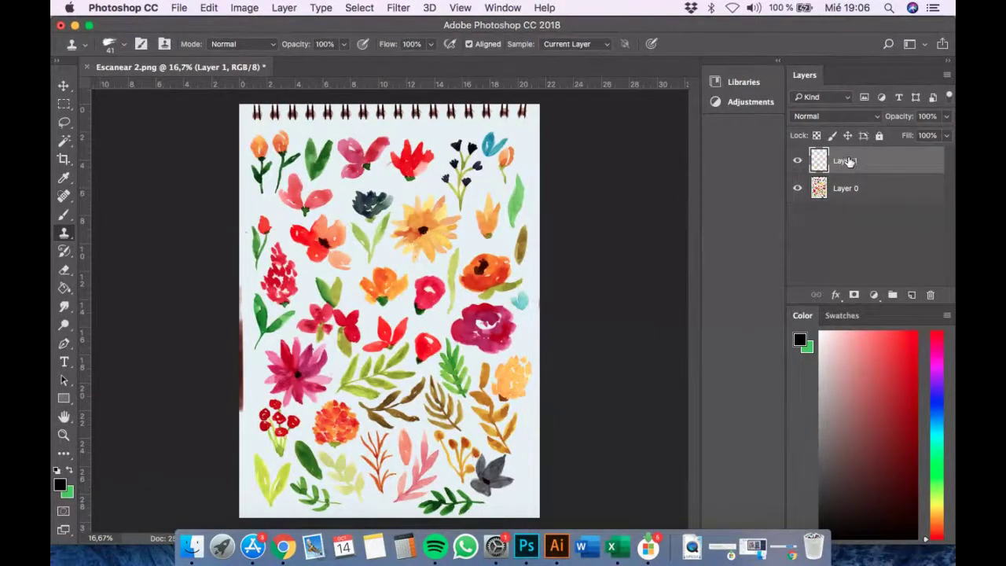
left_click_drag(850, 161, 849, 206)
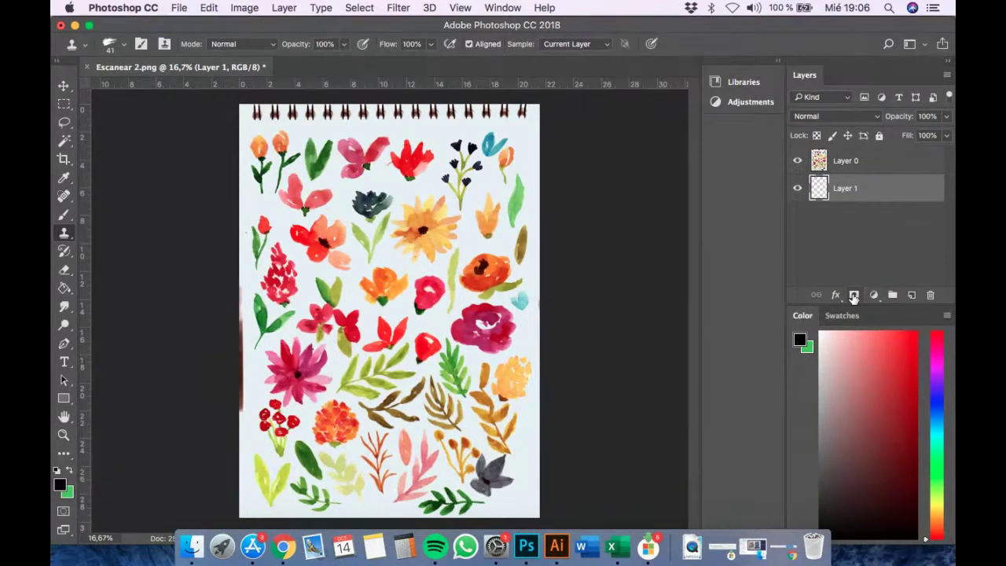
double_click(848, 189)
type("Capa acusadora")
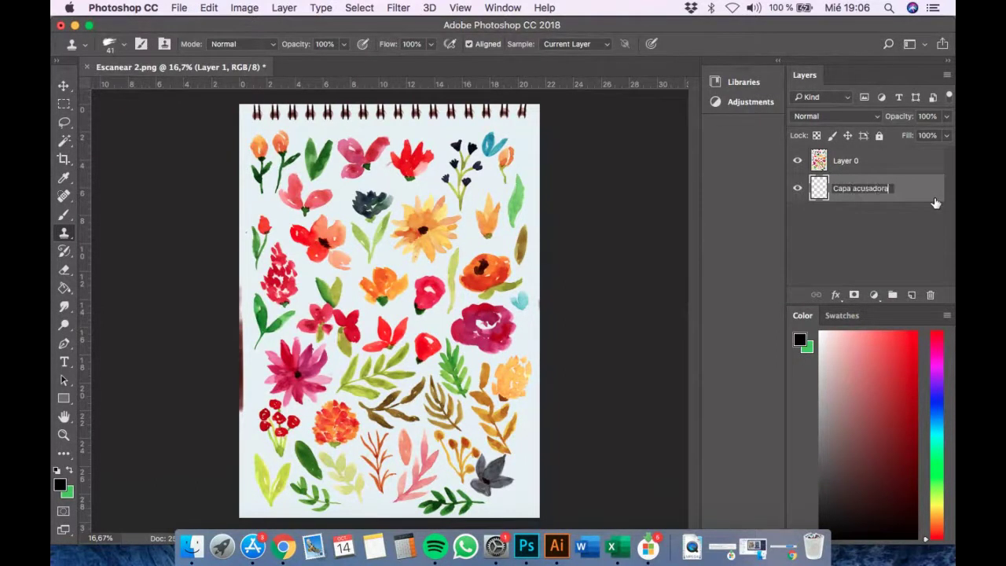
key("Return")
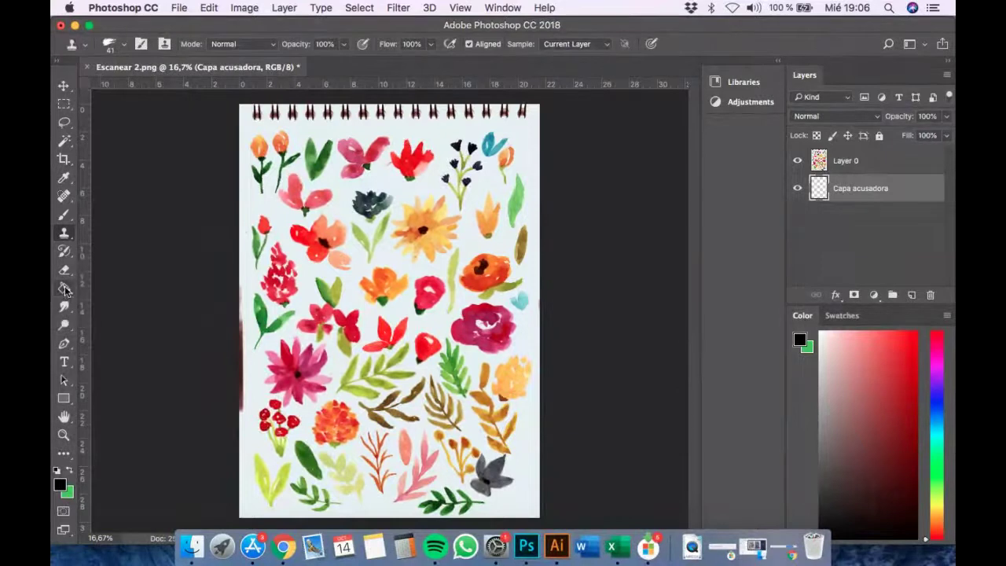
Set the foreground color to the vivid blue #3a18e7.
left_click(61, 487)
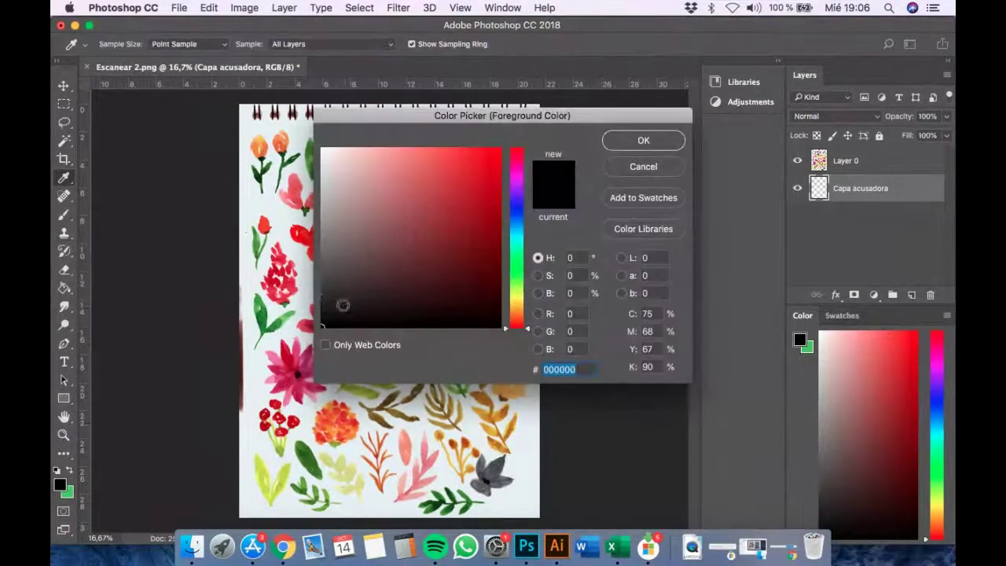
left_click(516, 213)
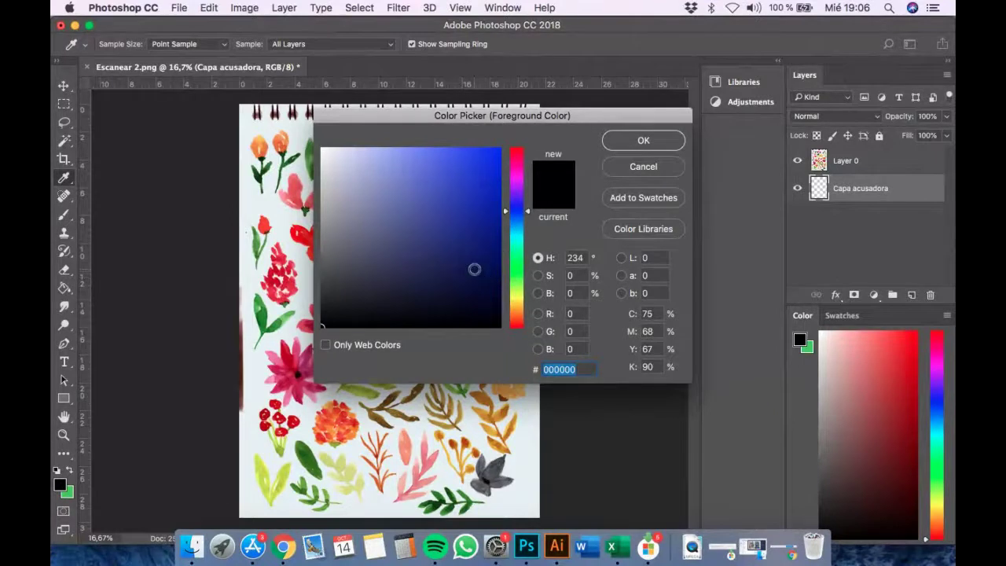
left_click(474, 268)
left_click(517, 234)
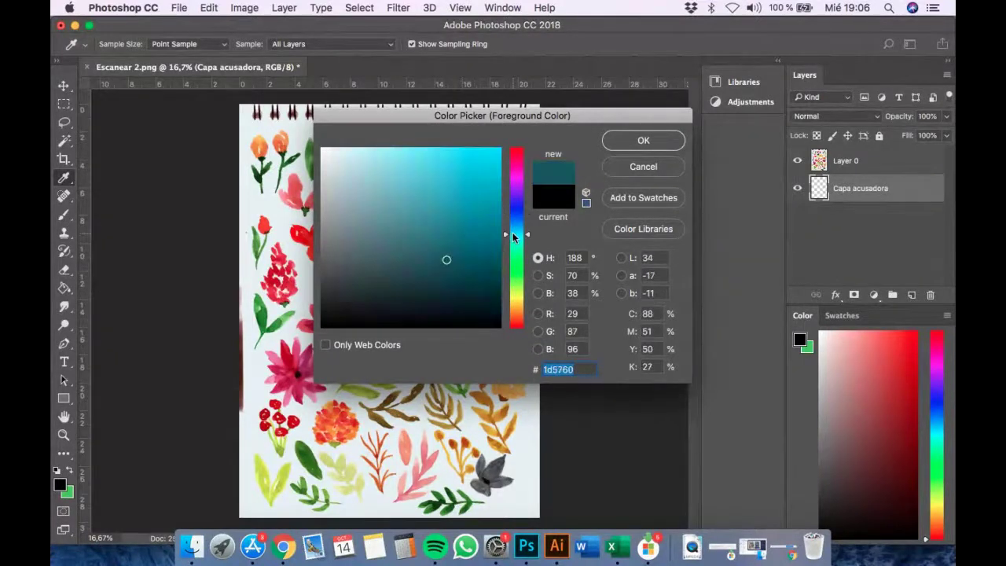
left_click(435, 268)
mouse_move(435, 267)
left_mouse_down()
mouse_move(415, 263)
mouse_move(397, 281)
mouse_move(427, 223)
mouse_move(426, 169)
mouse_move(481, 164)
left_mouse_up()
left_click(517, 205)
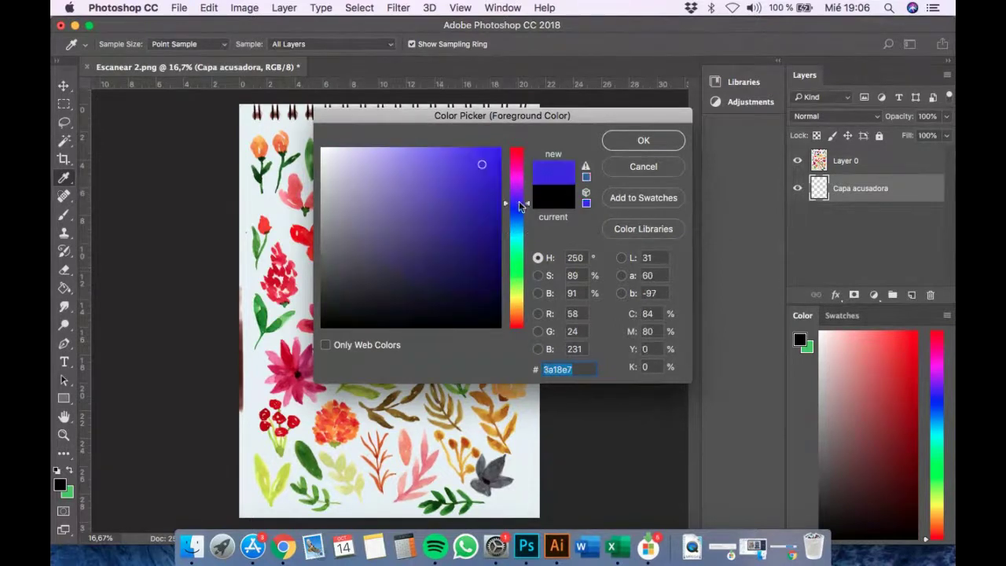
left_click(608, 140)
Fill the entire Capa acusadora layer with the blue foreground color using the Paint Bucket.
key("s")
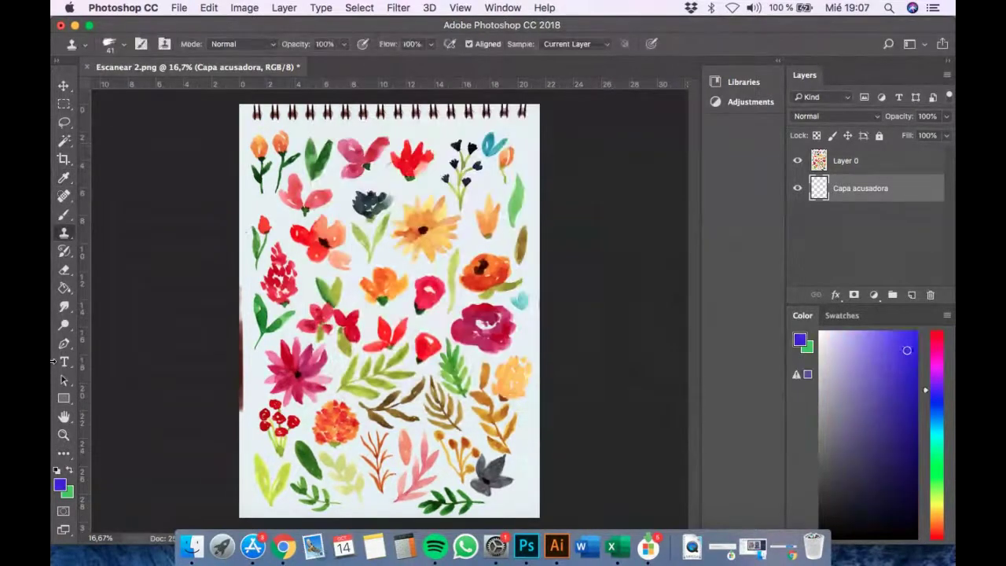
left_click(64, 290)
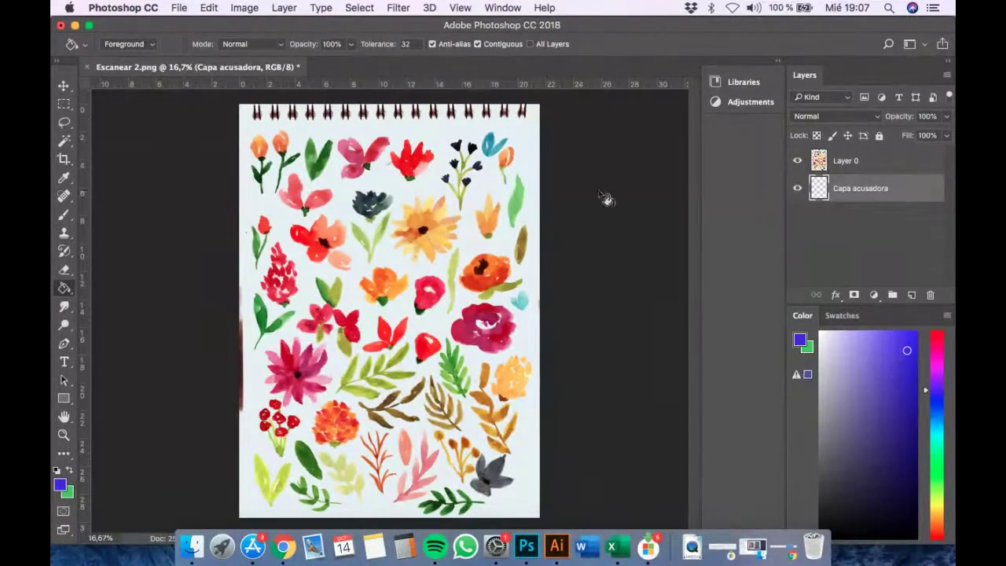
left_click(464, 319)
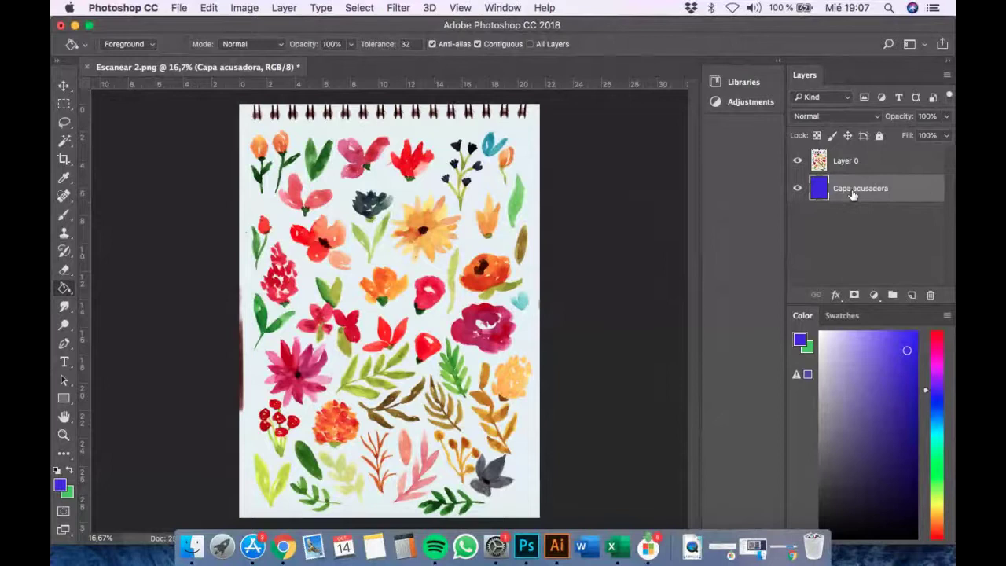
Make Layer 0 active and choose the Magic Wand tool from the selection tools.
left_click(848, 163)
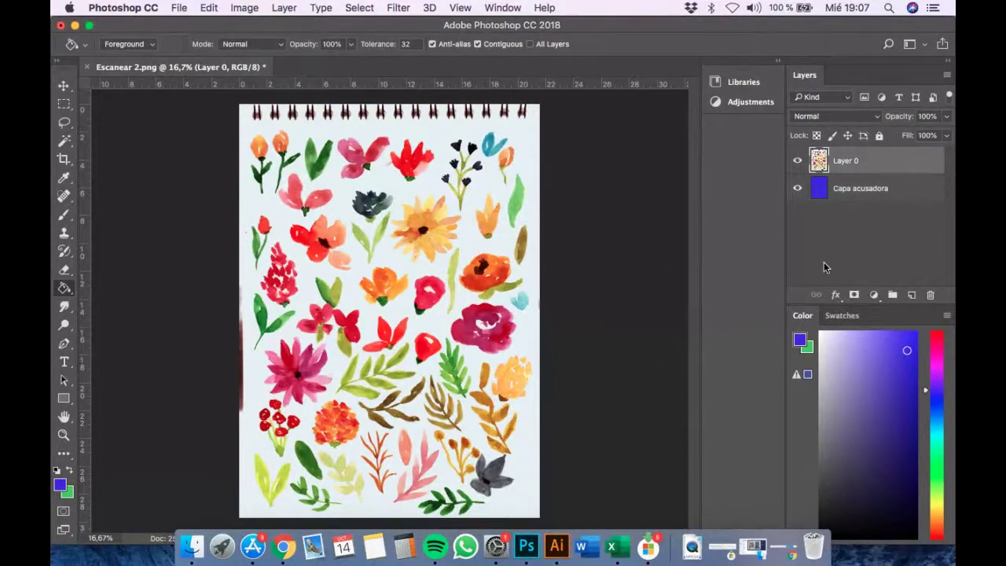
left_click(64, 142)
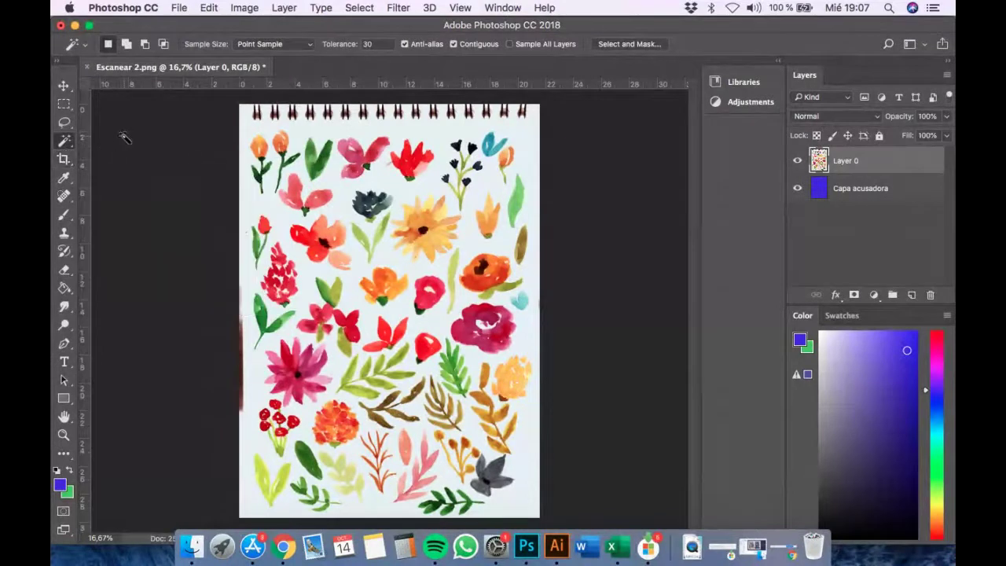
left_click(65, 142)
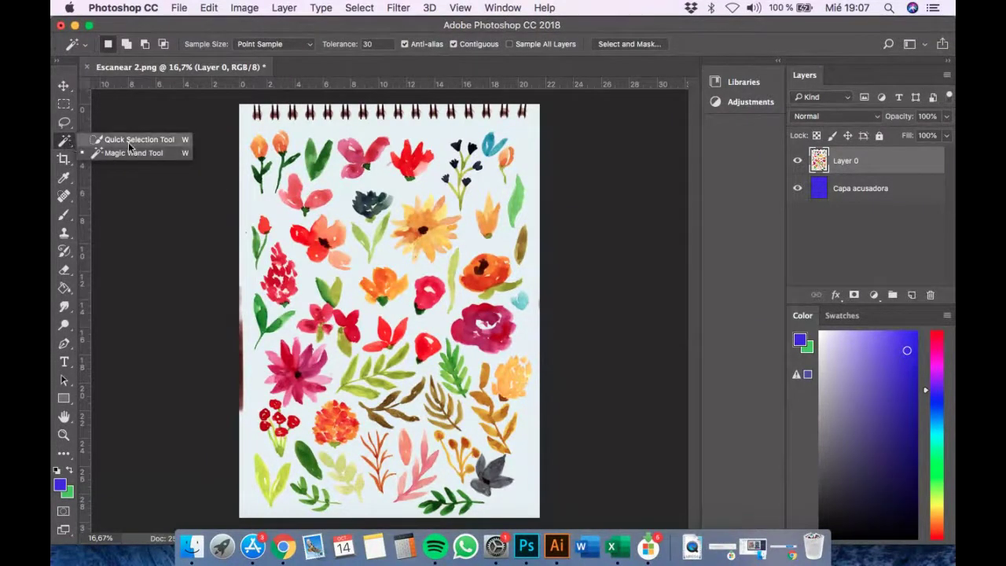
left_click(65, 122)
left_click(65, 122)
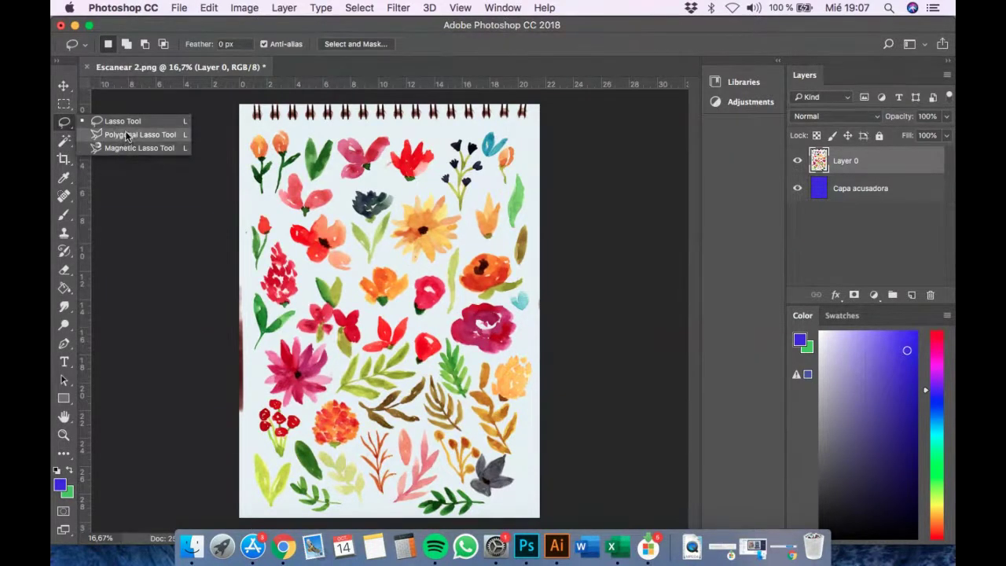
left_click(64, 140)
left_click(65, 140)
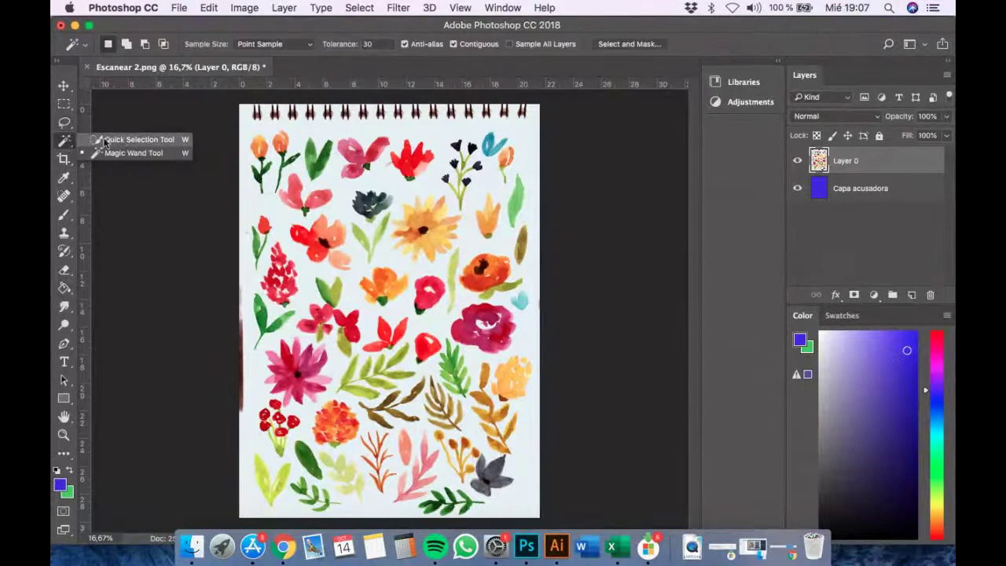
left_click(145, 158)
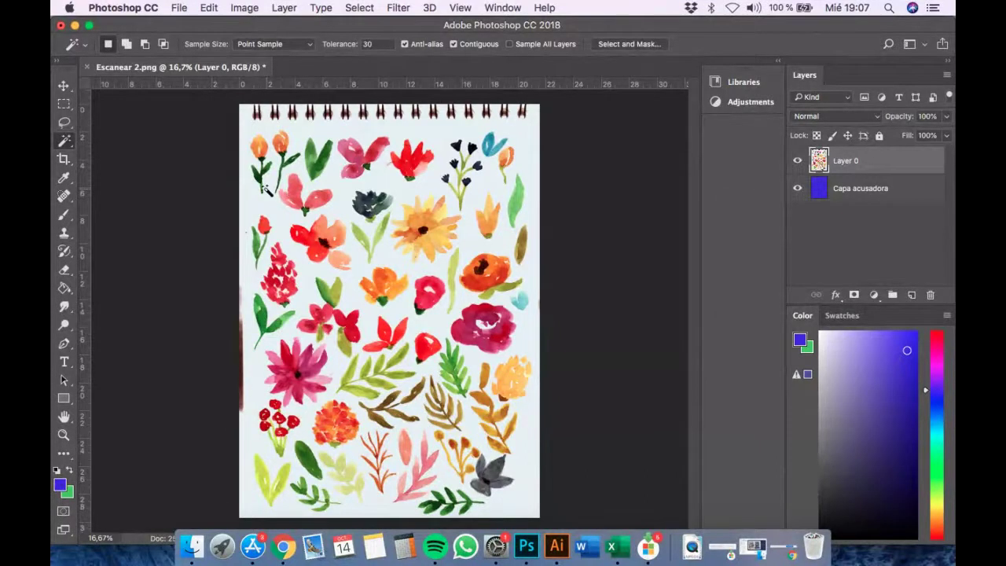
Select the pale paper background around the flowers on Layer 0 with the Magic Wand at tolerance 30 and delete it.
scroll(263, 190, "up", 2)
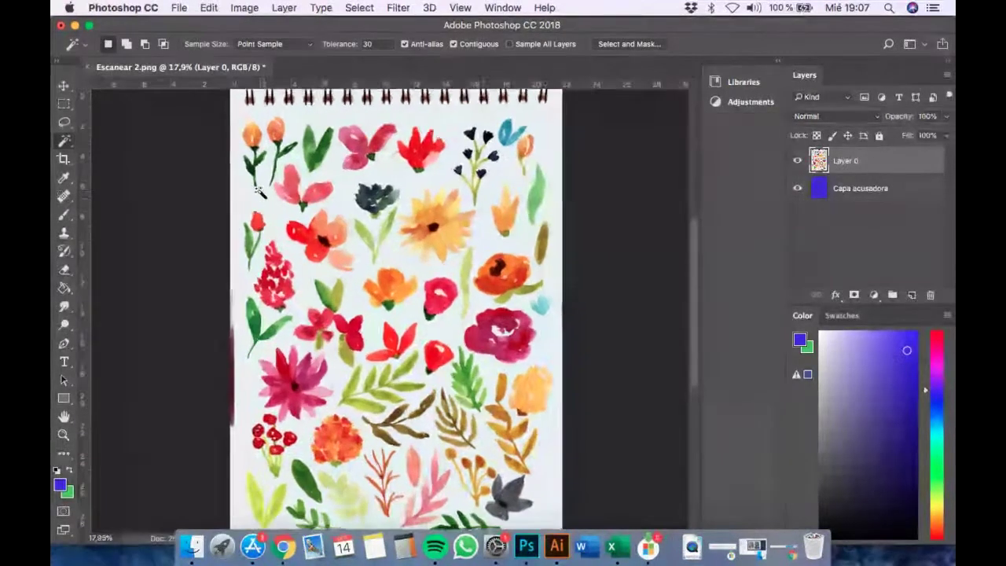
scroll(259, 190, "up", 3)
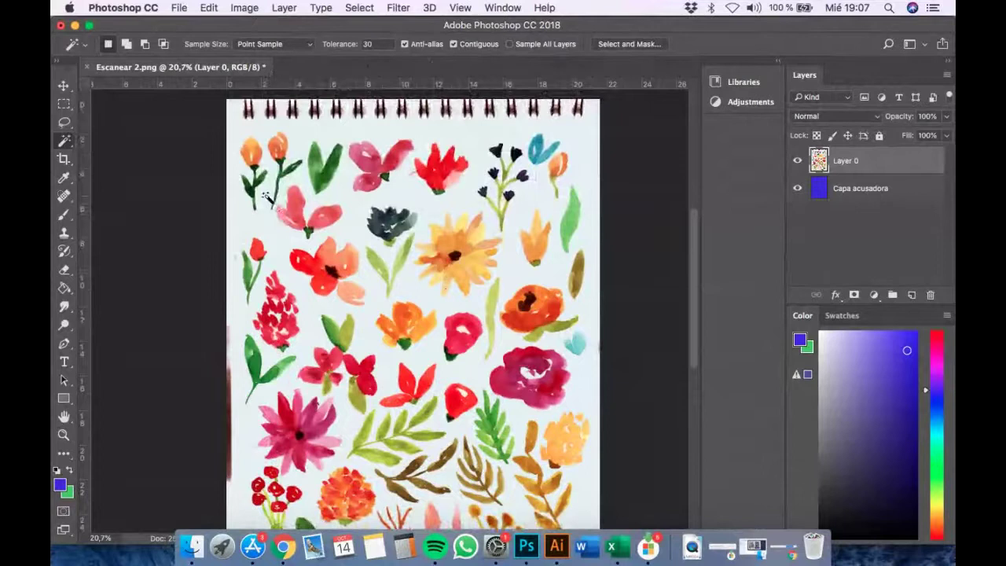
left_click(267, 203)
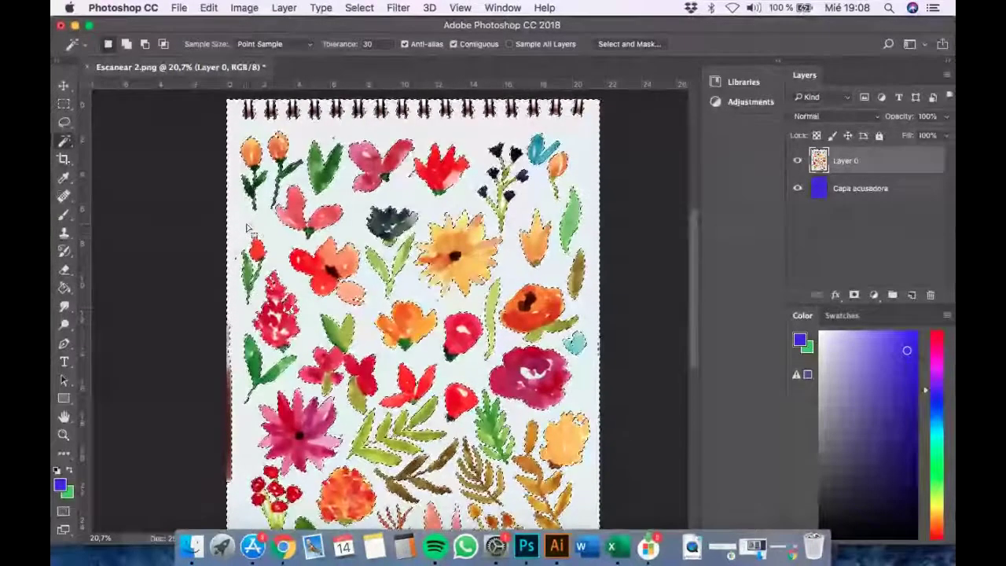
key("Delete")
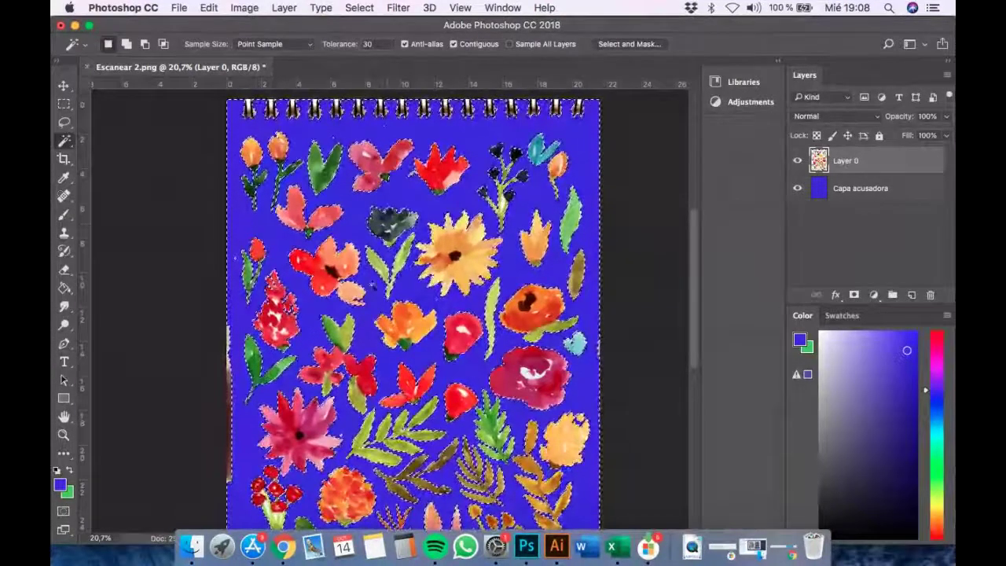
scroll(393, 274, "down", 5)
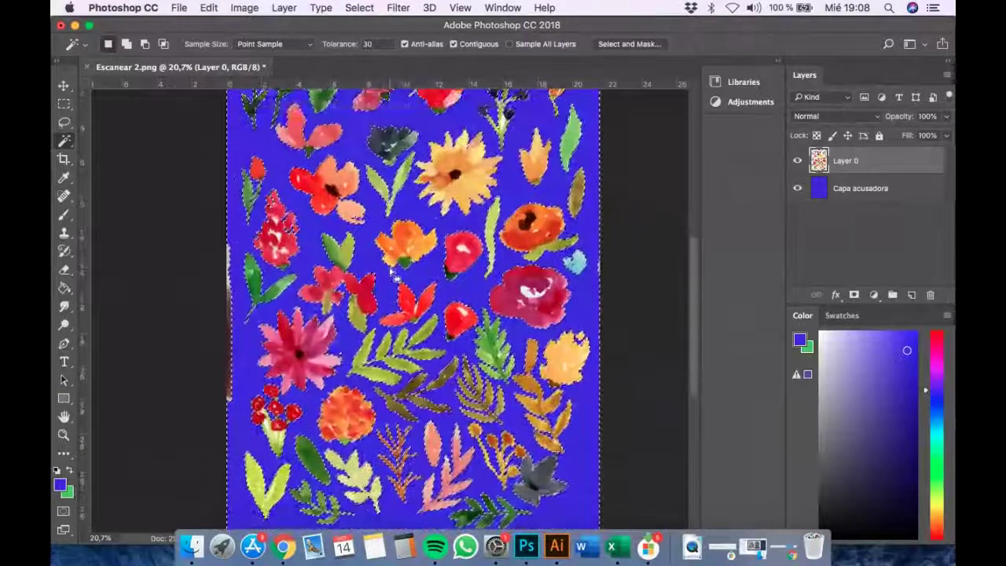
scroll(393, 273, "down", 1)
scroll(393, 274, "up", 1)
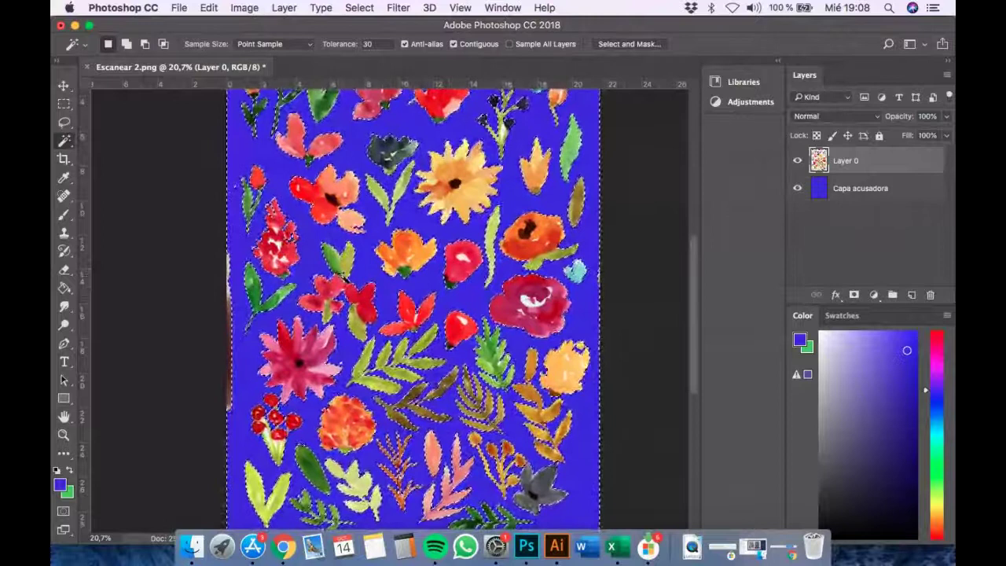
scroll(413, 306, "up", 2)
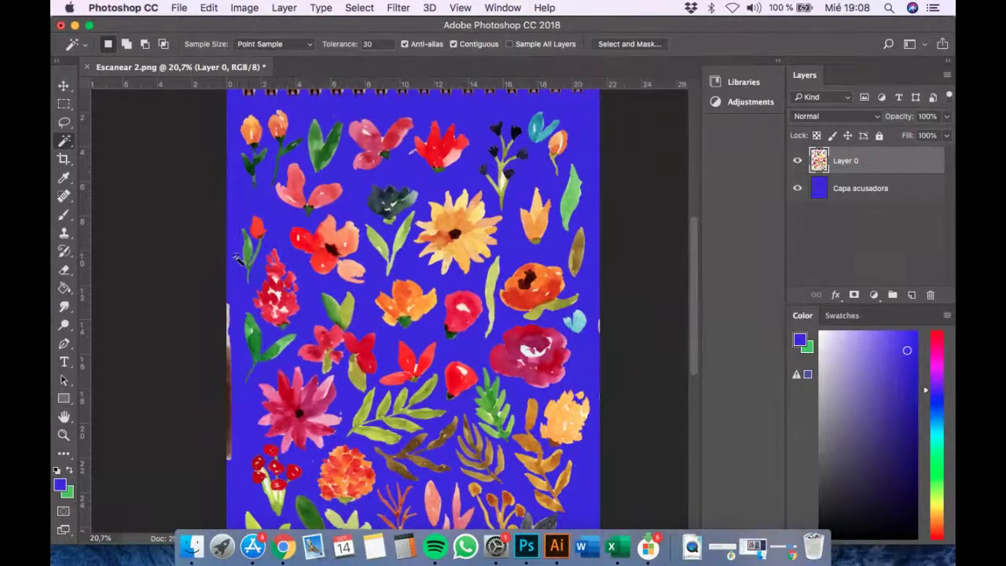
Examine the cutout edges and the gaps between the flowers against the blue layer for leftover paper specks.
scroll(236, 244, "up", 3)
scroll(248, 248, "up", 5)
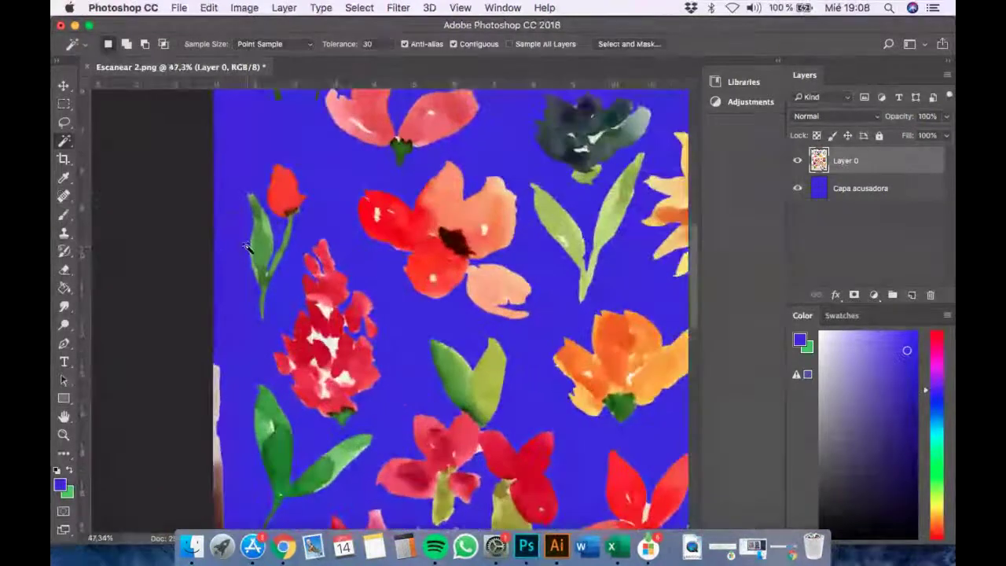
scroll(249, 244, "up", 5)
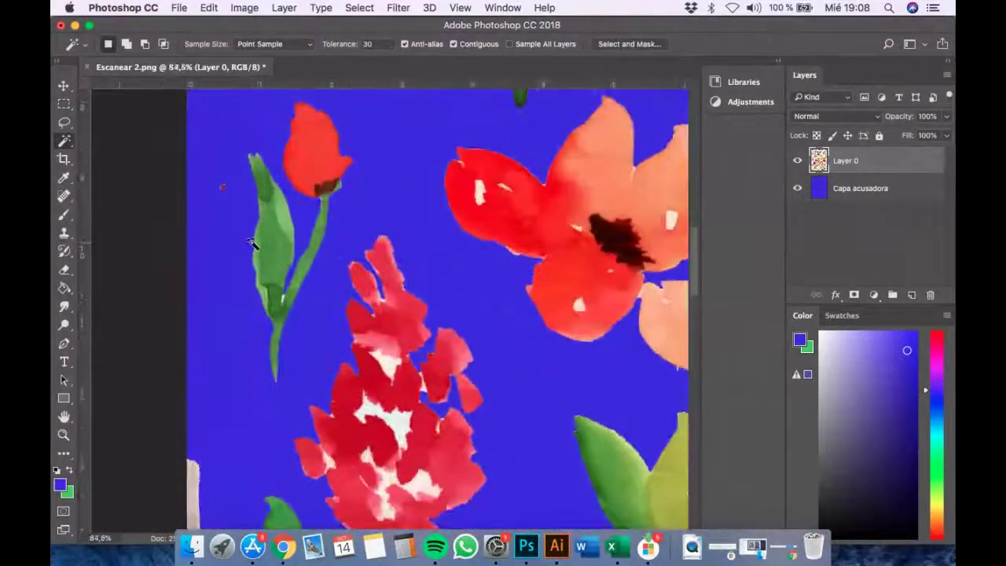
scroll(250, 244, "up", 2)
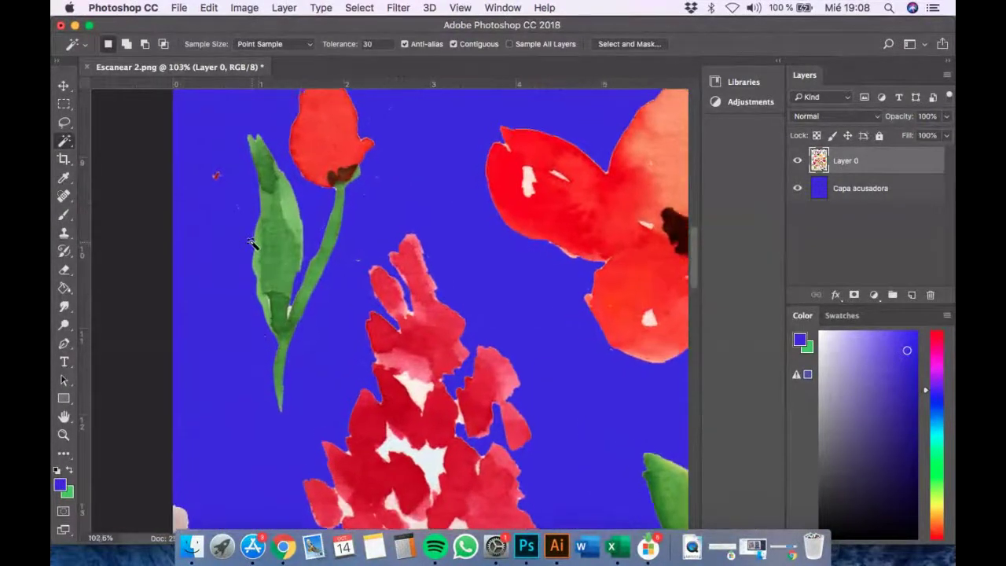
left_click_drag(291, 208, 252, 311)
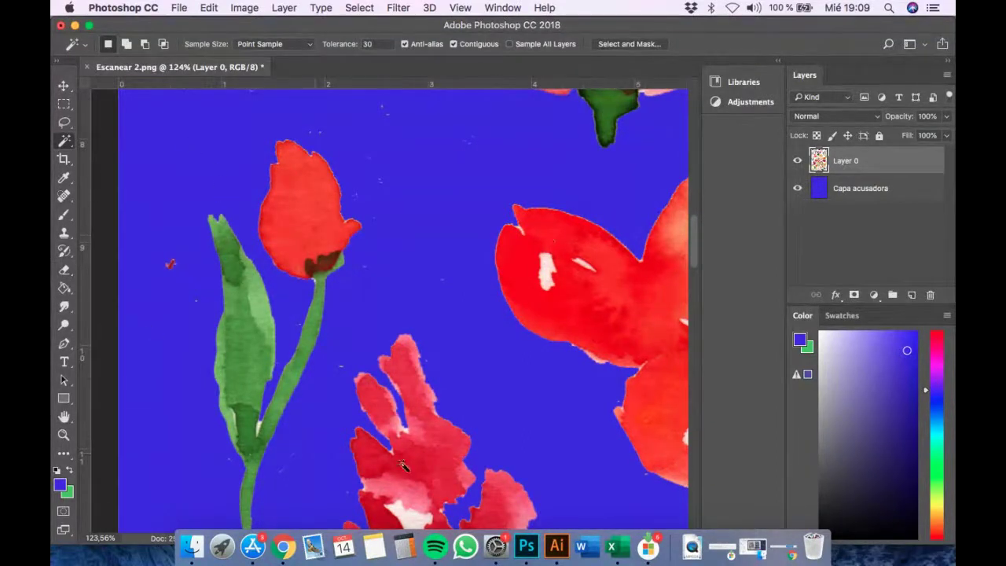
scroll(546, 236, "down", 5)
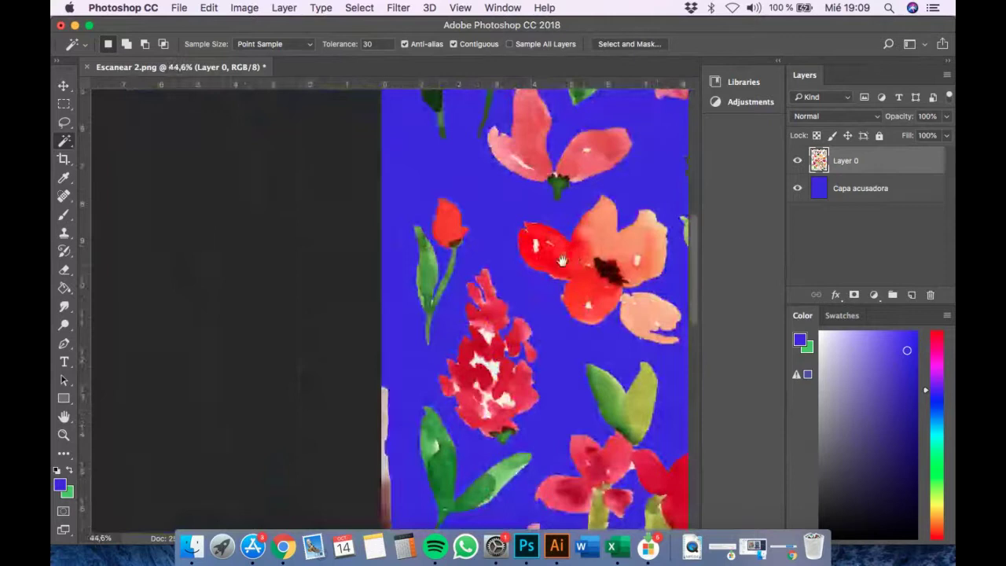
scroll(324, 237, "down", 5)
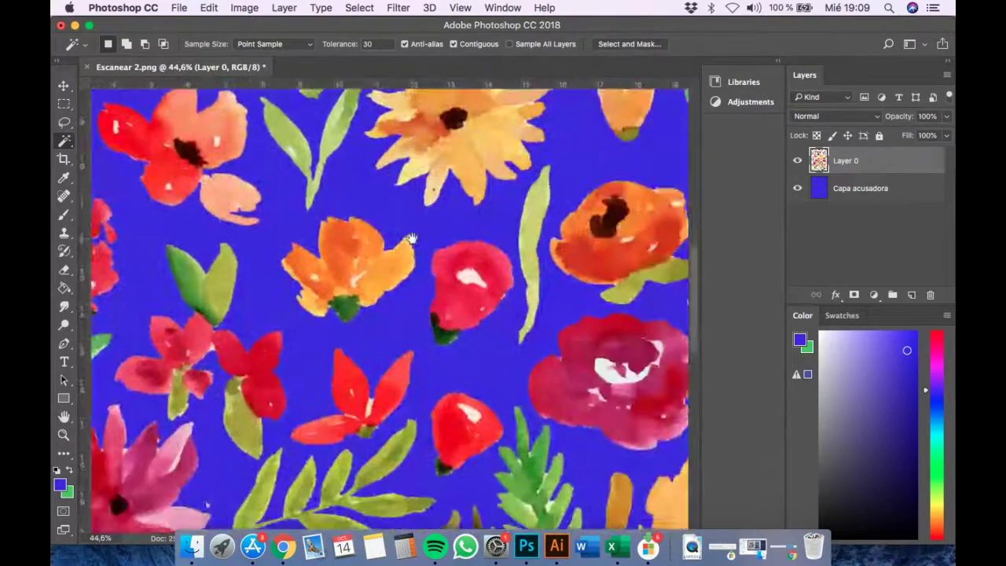
scroll(195, 212, "up", 4)
scroll(221, 210, "up", 5)
scroll(221, 210, "left", 5)
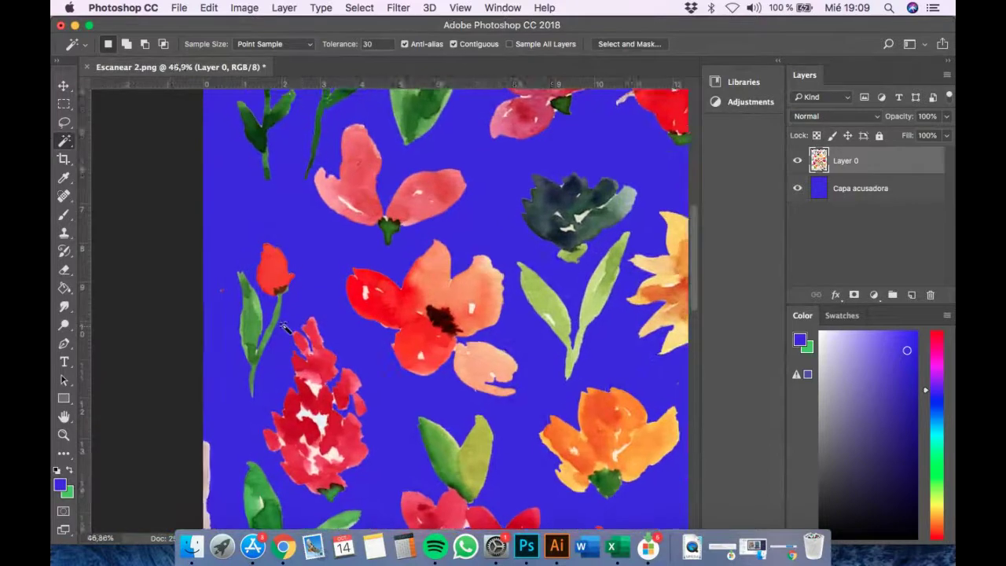
scroll(275, 323, "up", 3)
scroll(283, 326, "up", 2)
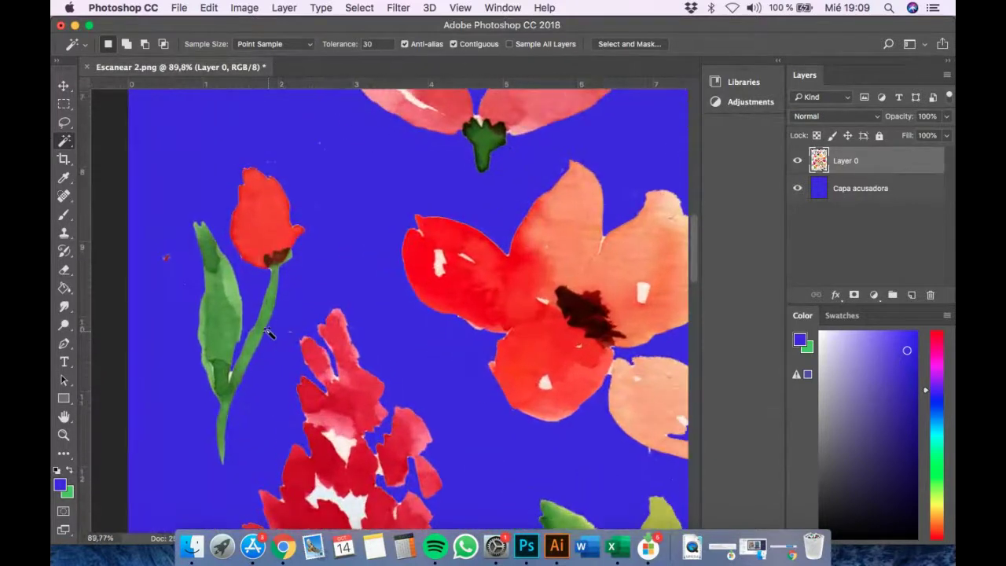
scroll(289, 160, "up", 10)
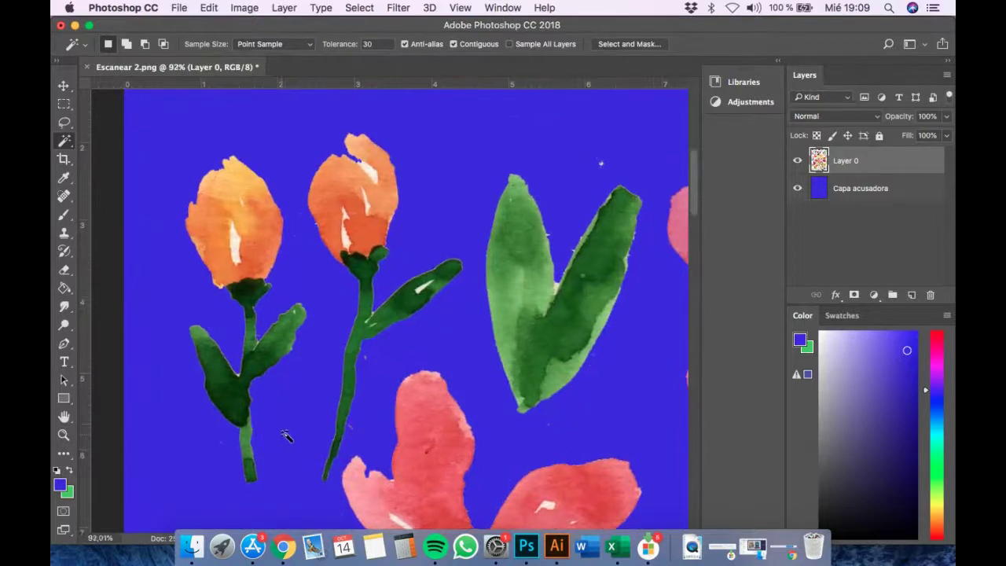
scroll(283, 433, "up", 2)
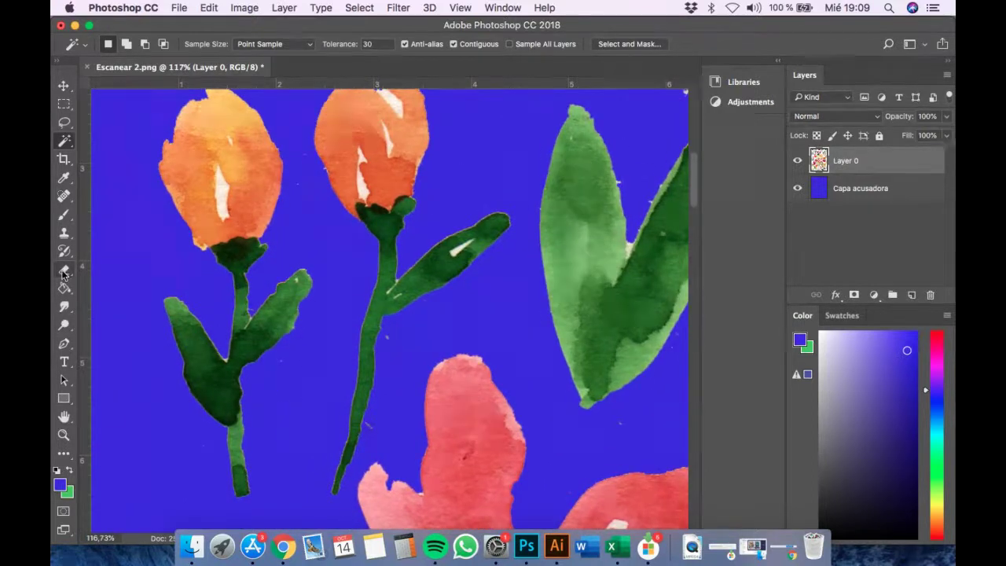
Choose the Eraser tool and set its hard round brush size to 7 px.
left_click(65, 104)
left_click(65, 125)
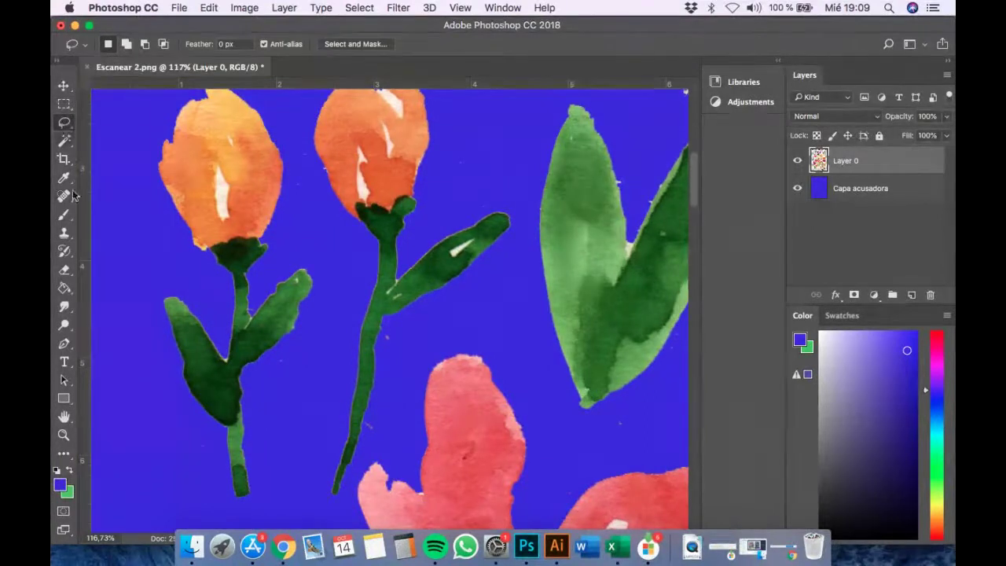
left_click(65, 271)
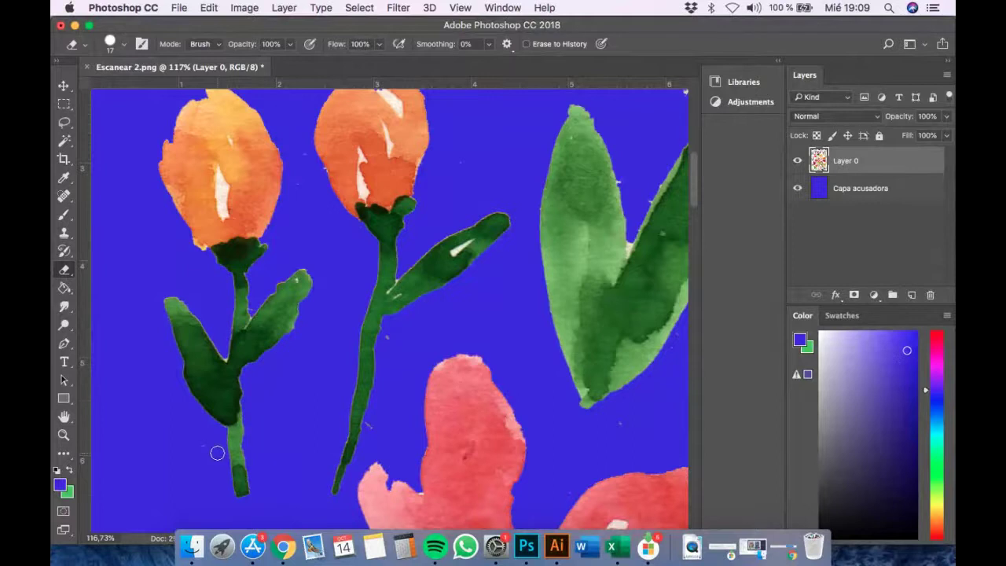
scroll(211, 456, "up", 5)
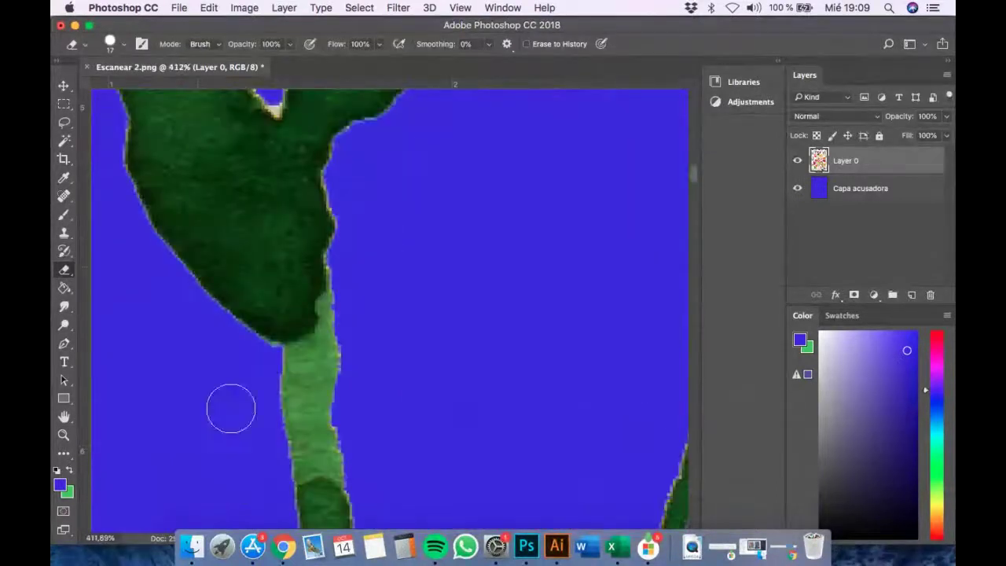
scroll(449, 224, "down", 5)
scroll(418, 243, "up", 2)
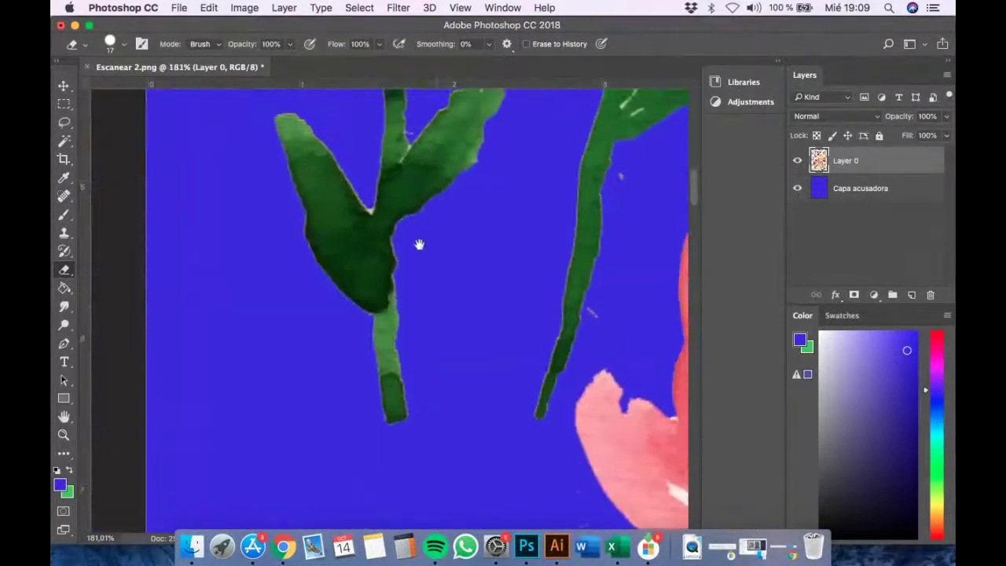
scroll(370, 259, "down", 1)
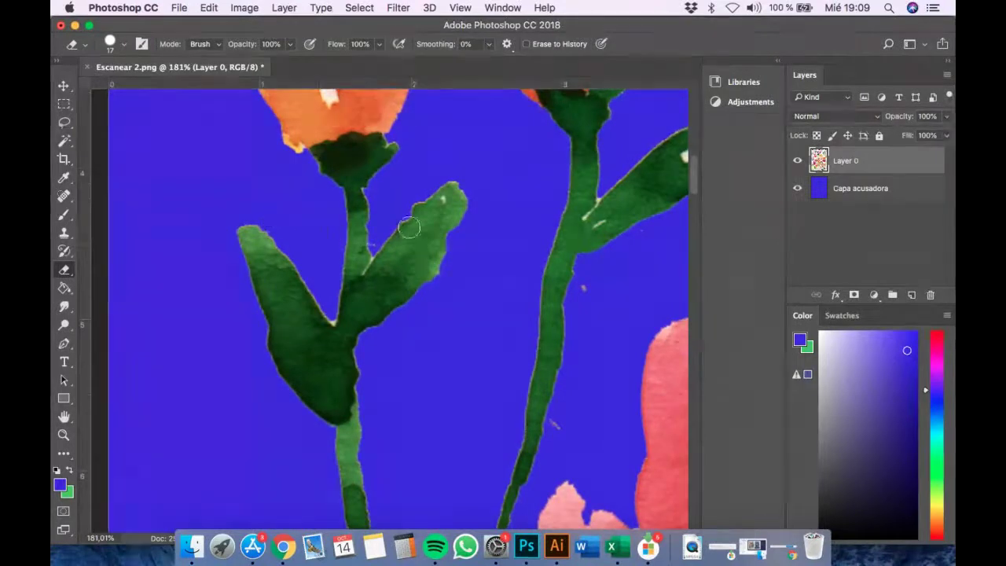
scroll(417, 235, "up", 1)
scroll(426, 245, "up", 4)
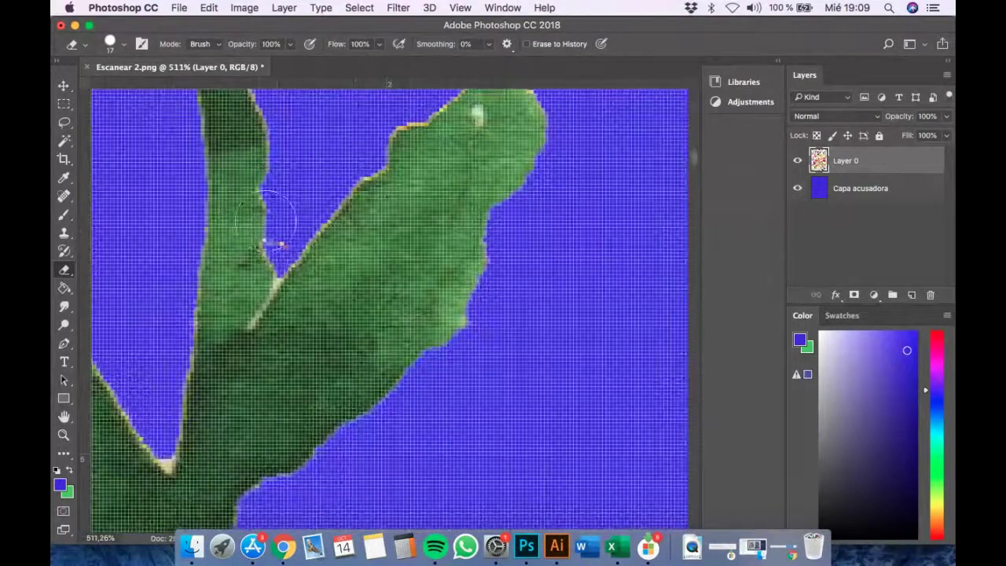
left_click(125, 45)
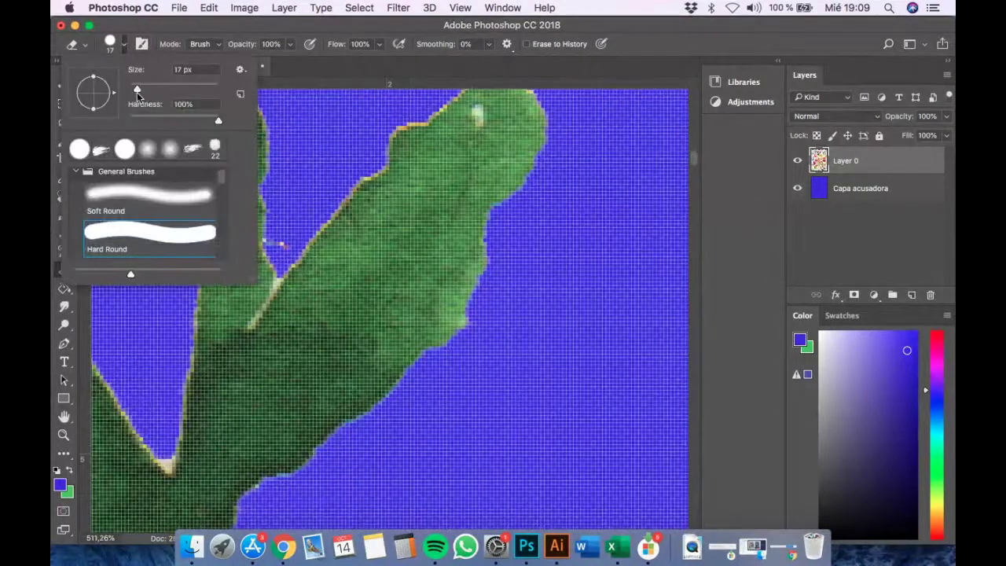
left_click_drag(138, 91, 133, 92)
Erase the stray speck between the stem and the upper leaf of the first orange flower on Layer 0.
left_click(286, 240)
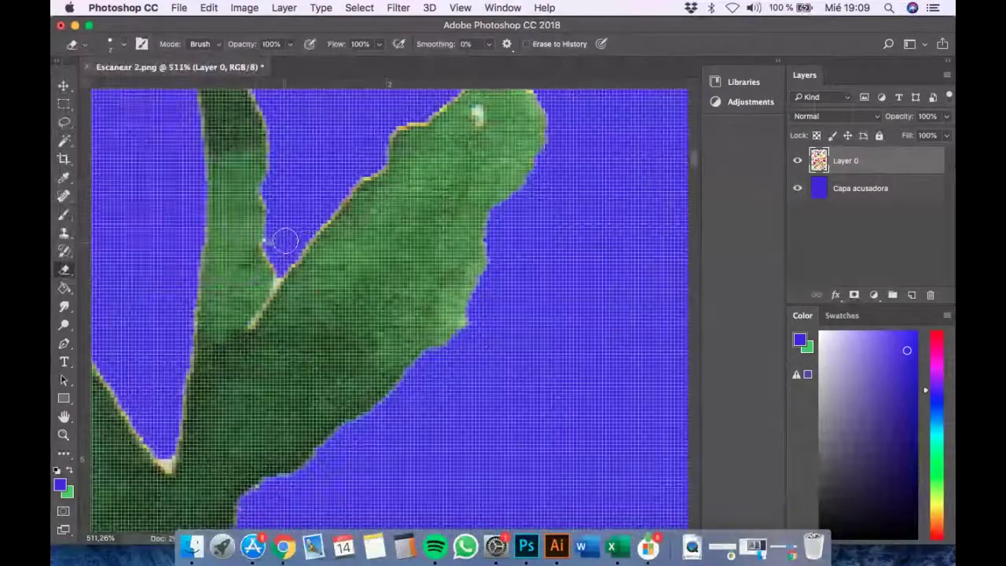
scroll(290, 229, "down", 1)
scroll(289, 229, "down", 2)
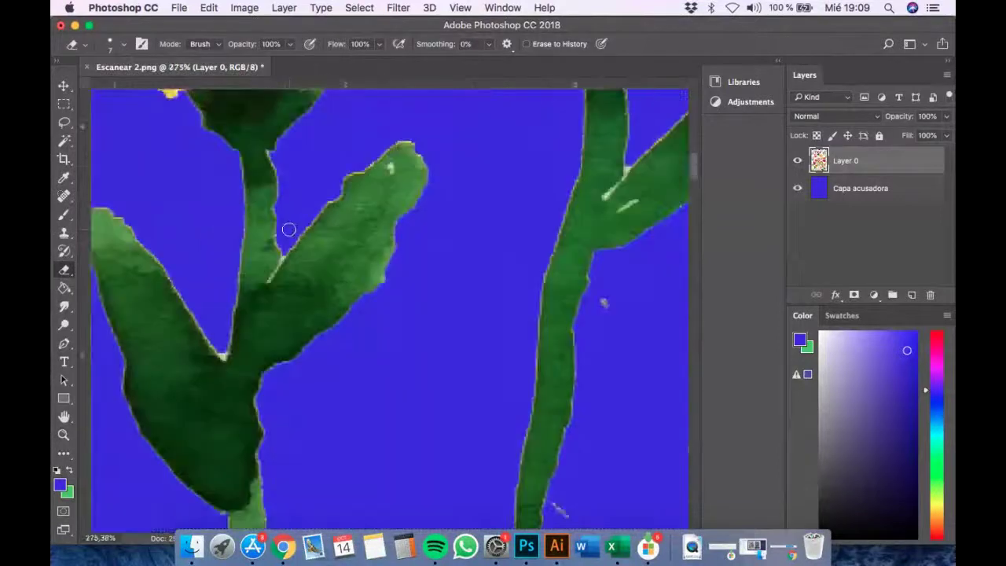
scroll(267, 212, "down", 3)
scroll(425, 319, "up", 3)
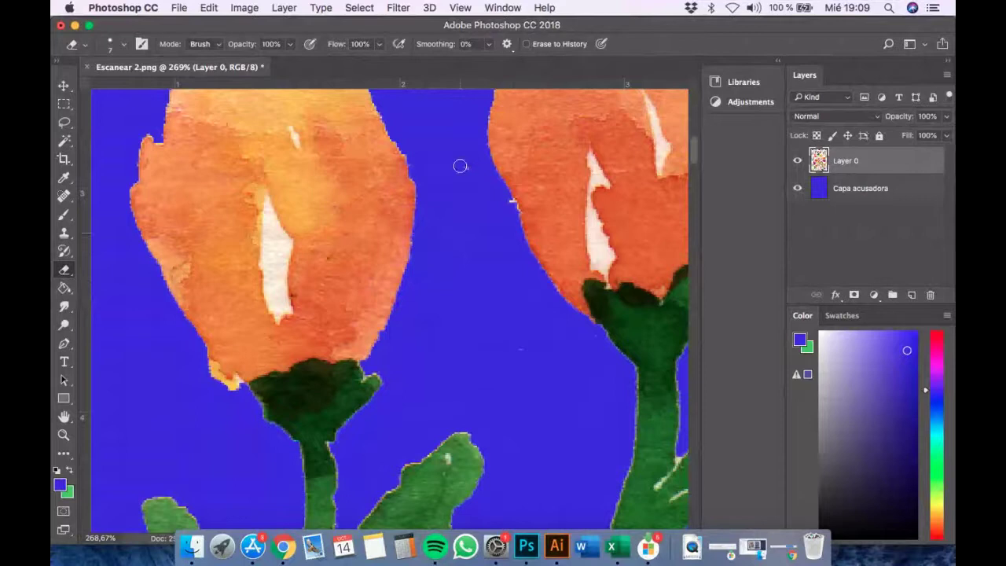
Examine the first orange flower's outline from petals to stem, and the surrounding flowers, for remaining paper fringes and specks.
scroll(407, 166, "up", 4)
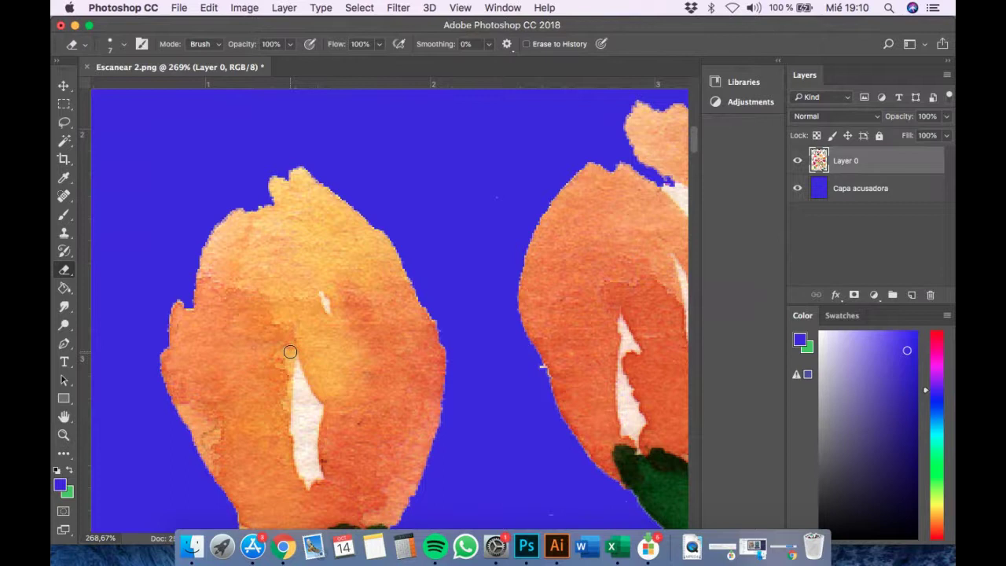
scroll(397, 355, "down", 2)
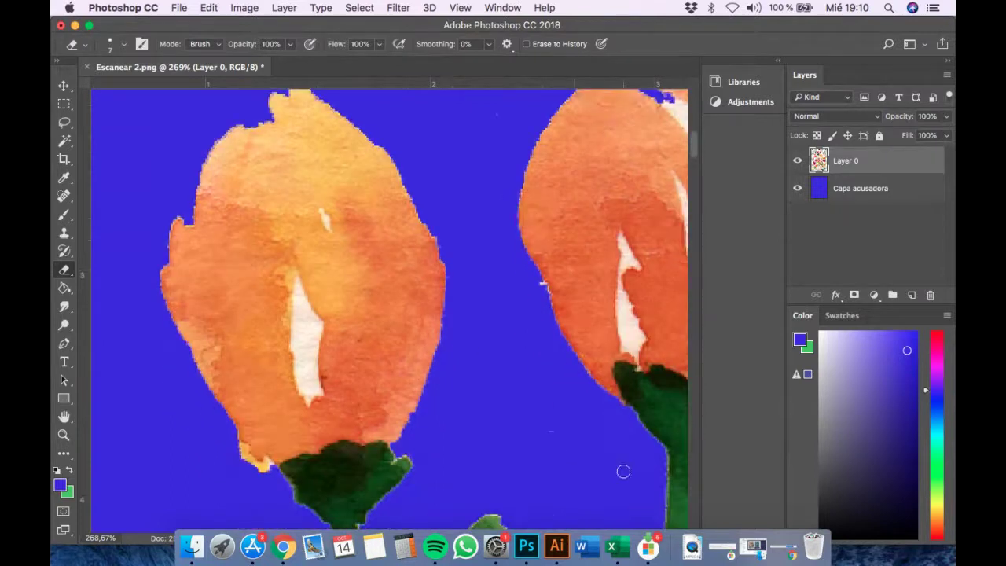
scroll(462, 440, "down", 7)
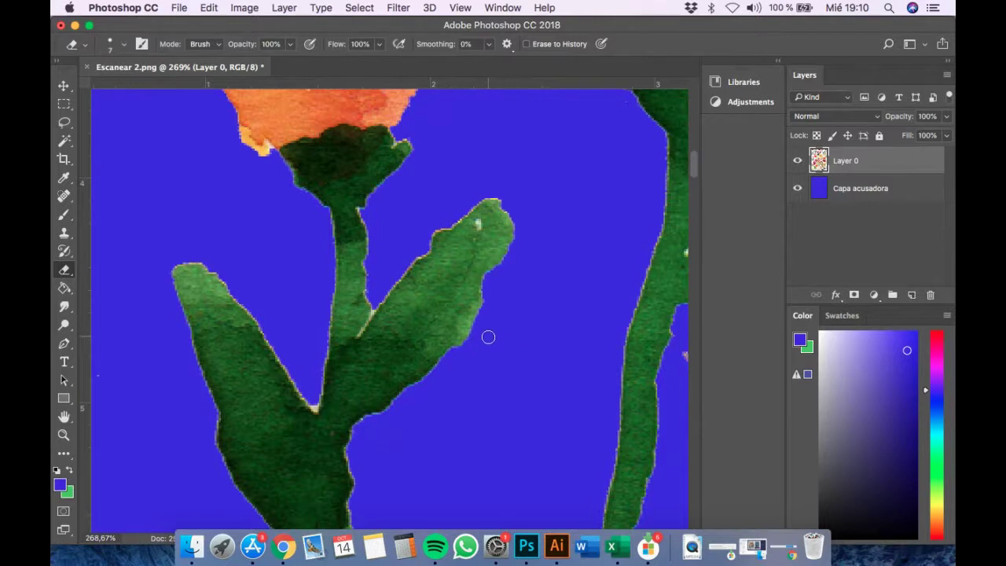
scroll(448, 370, "down", 4)
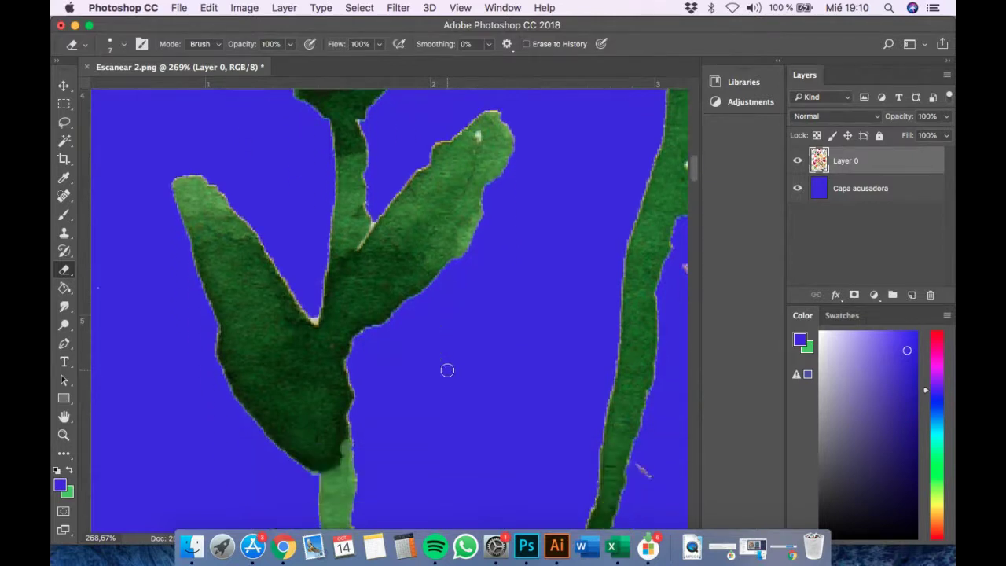
scroll(405, 425, "down", 1)
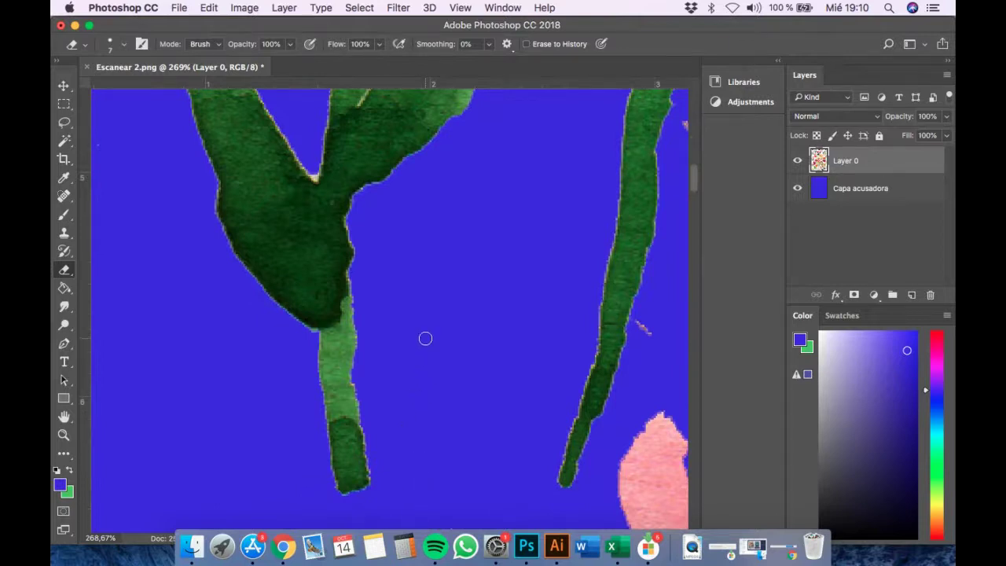
scroll(425, 338, "up", 8)
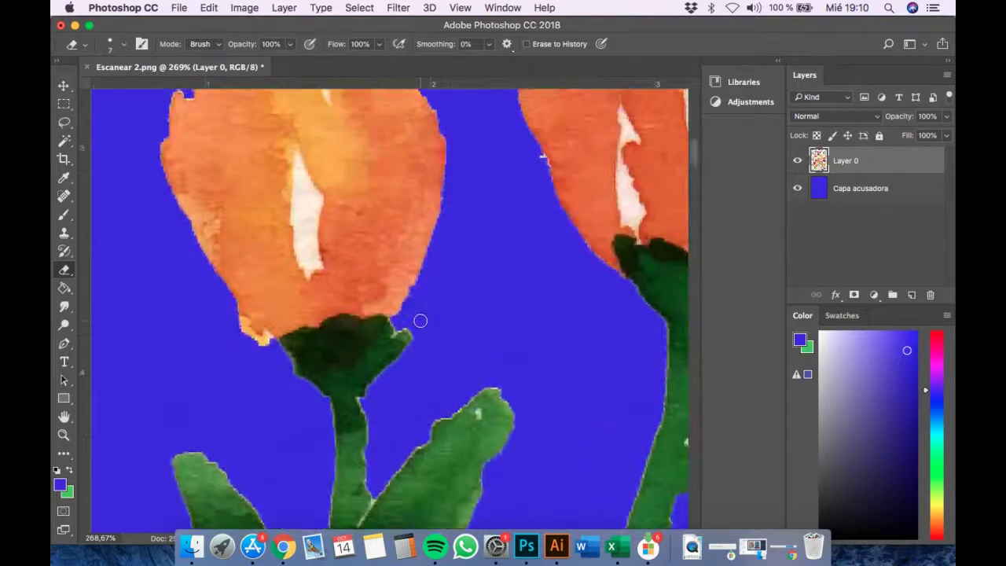
scroll(420, 320, "down", 5)
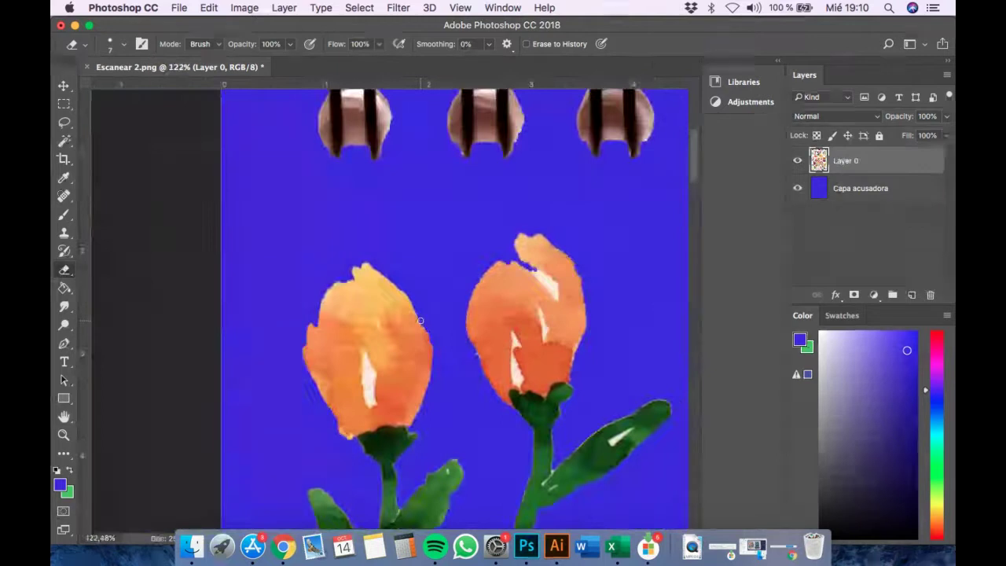
scroll(420, 320, "down", 3)
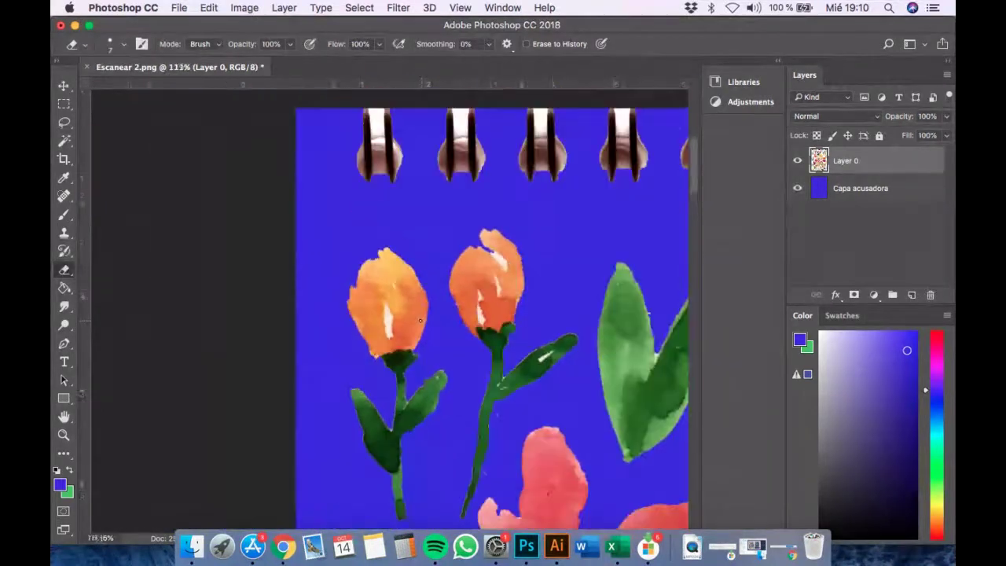
scroll(420, 321, "down", 2)
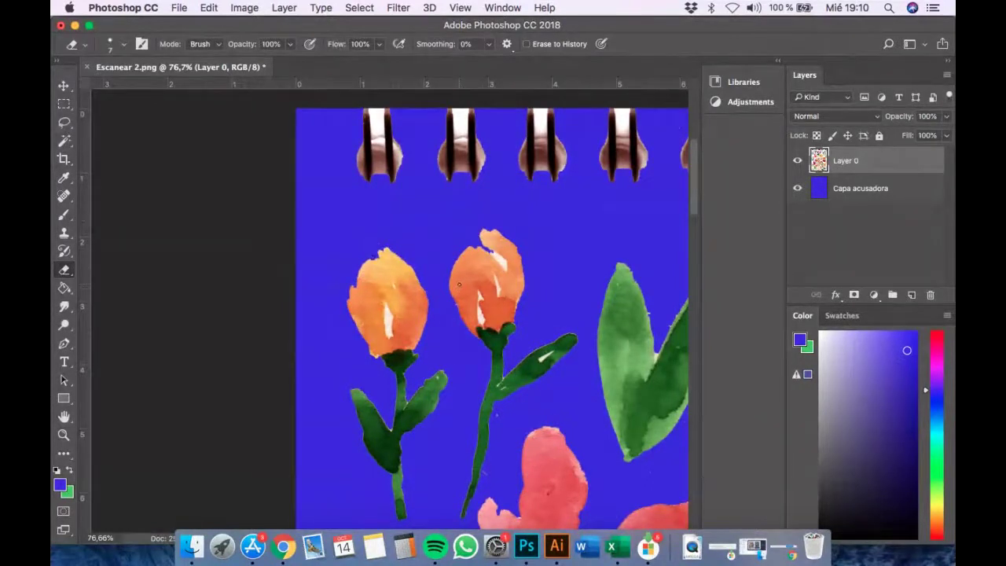
scroll(459, 284, "down", 5)
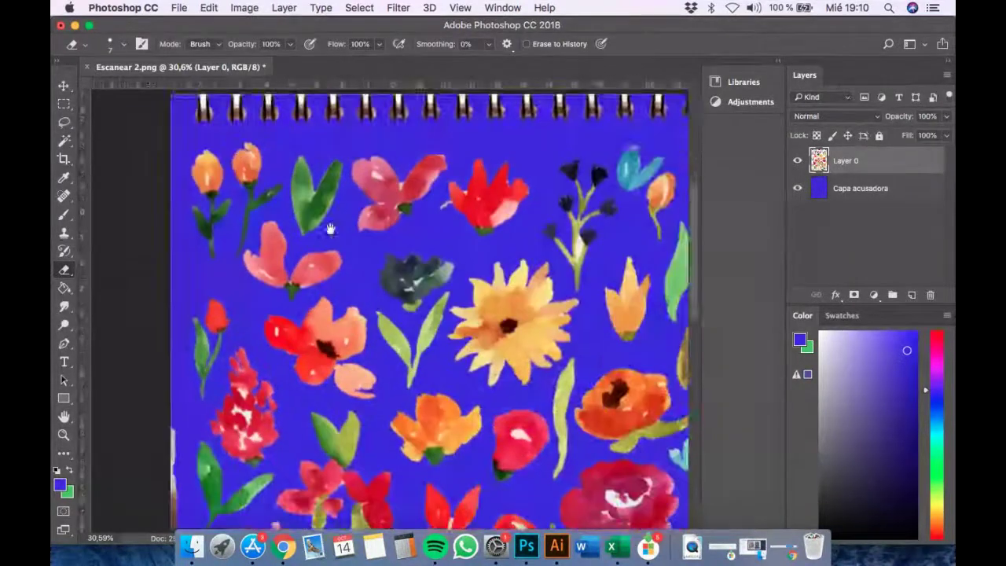
left_click_drag(331, 229, 289, 200)
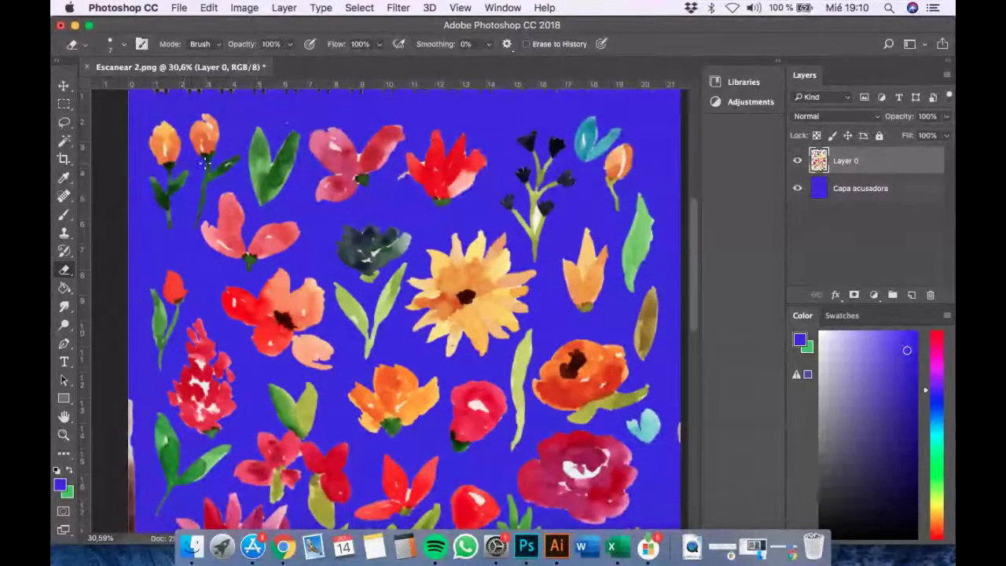
Hide the Capa acusadora layer to check the cutouts on transparency, show it again, and inspect the orange flowers against the blue.
left_click(798, 189)
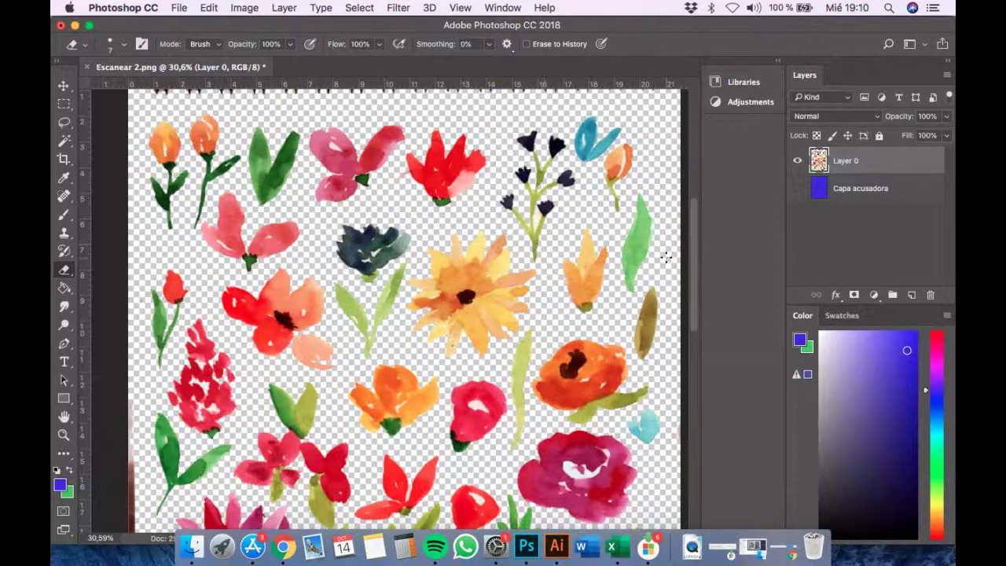
left_click(798, 189)
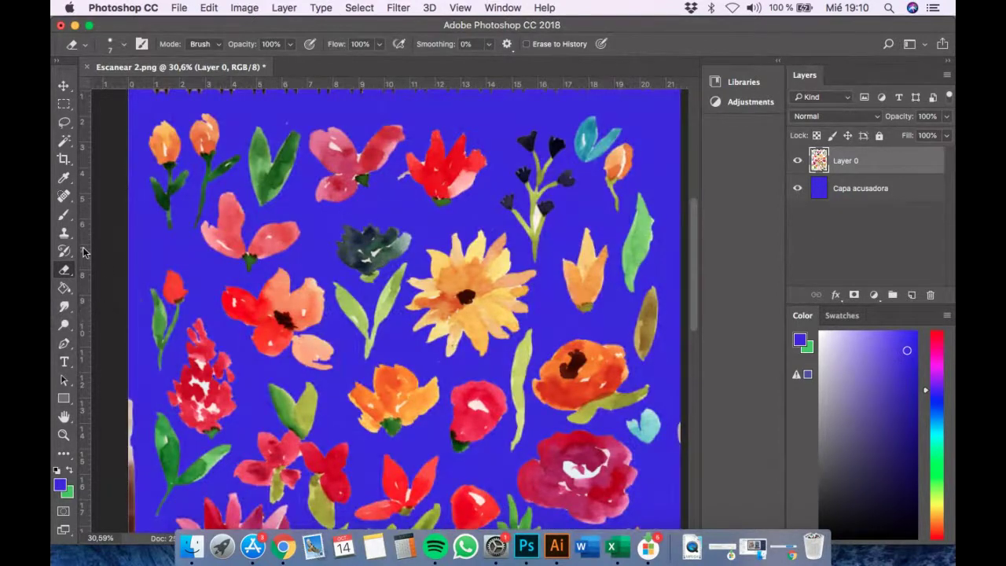
scroll(251, 330, "up", 5)
scroll(252, 330, "left", 4)
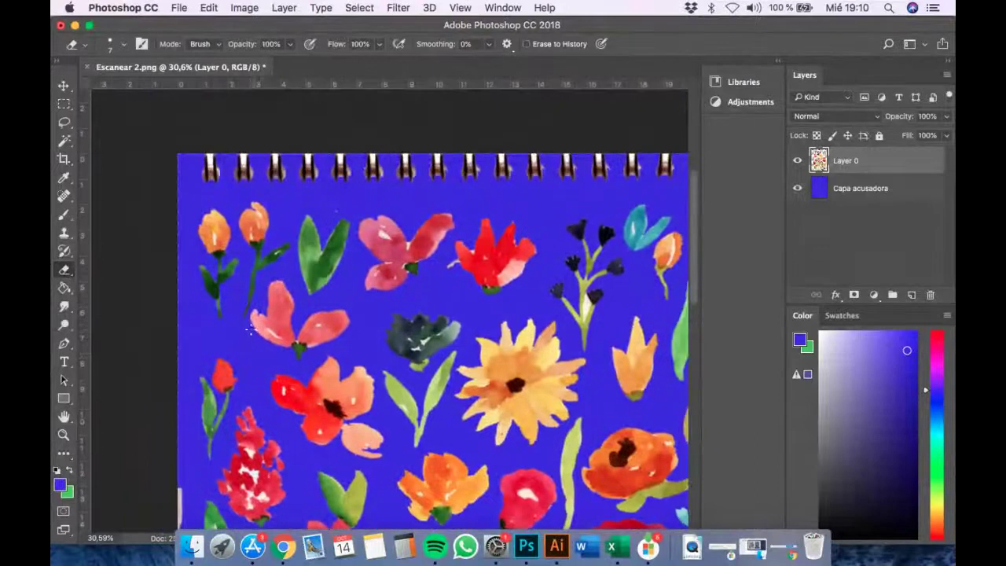
scroll(185, 280, "up", 5)
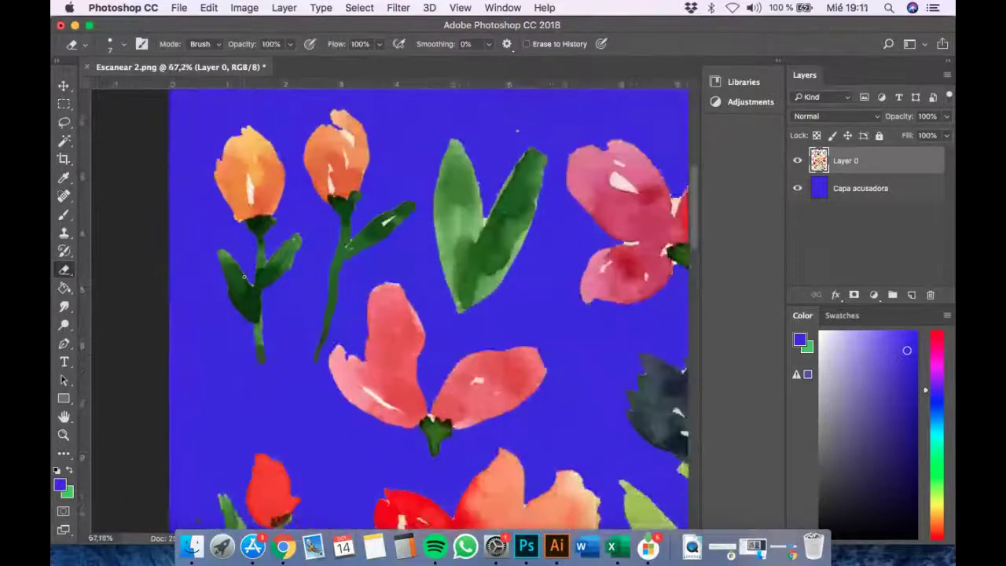
Outline the first orange flower, including its petals, stem and both leaves, with a closed Polygonal Lasso selection on Layer 0.
left_click(65, 123)
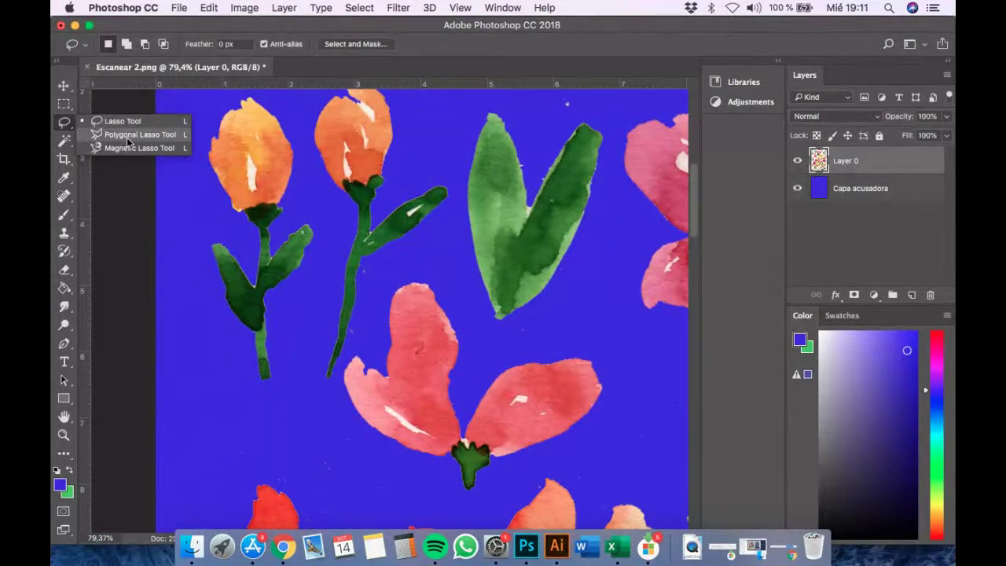
left_click(128, 139)
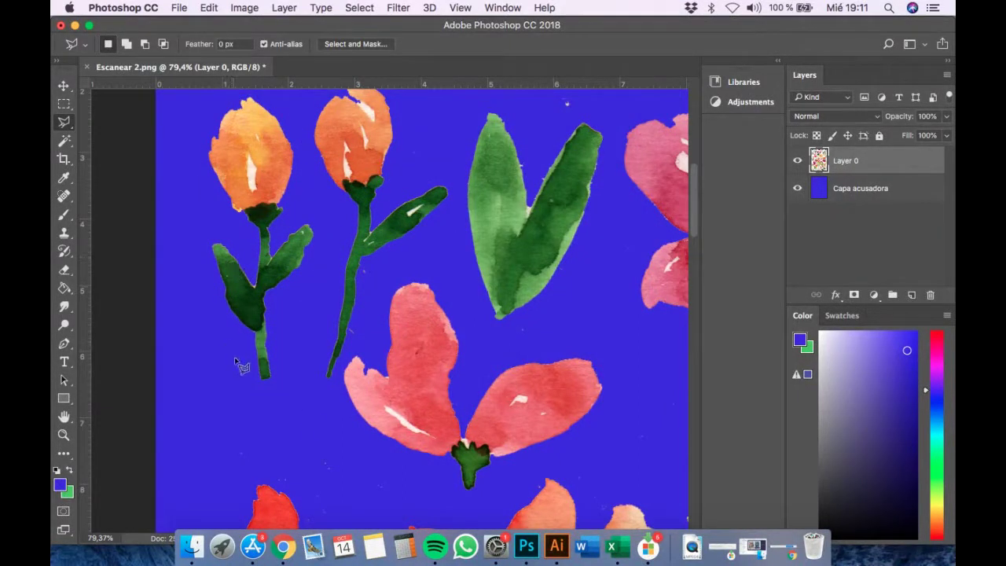
left_click(250, 340)
left_click(249, 368)
left_click(267, 389)
left_click(278, 355)
left_click(272, 295)
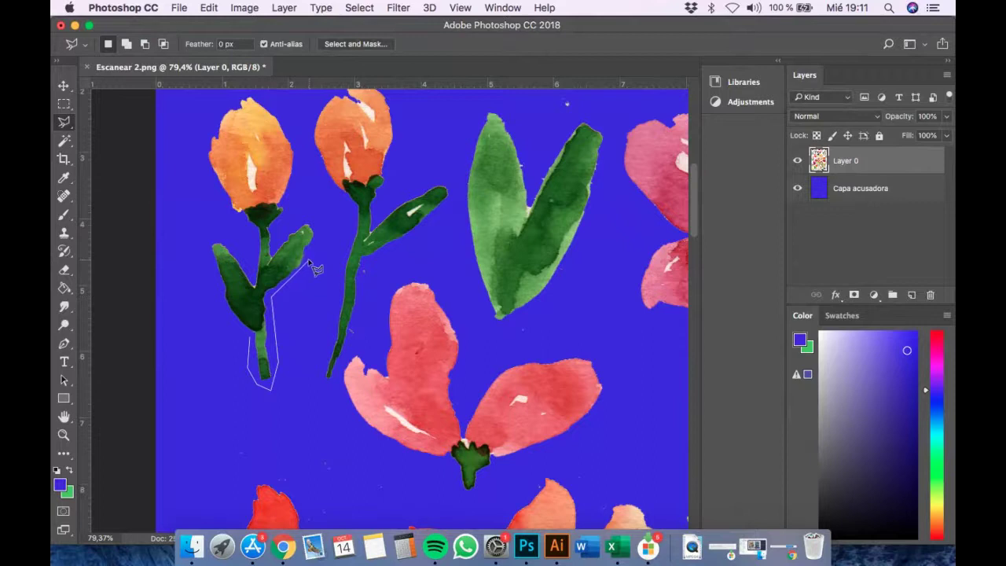
left_click(318, 267)
left_click(327, 214)
left_click(302, 211)
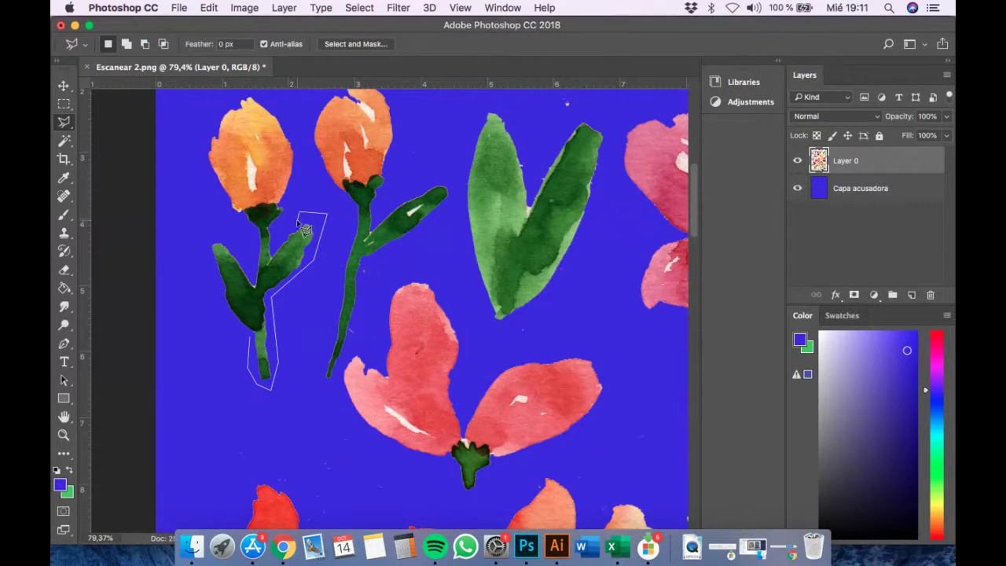
left_click(294, 217)
left_click(301, 142)
left_click(286, 119)
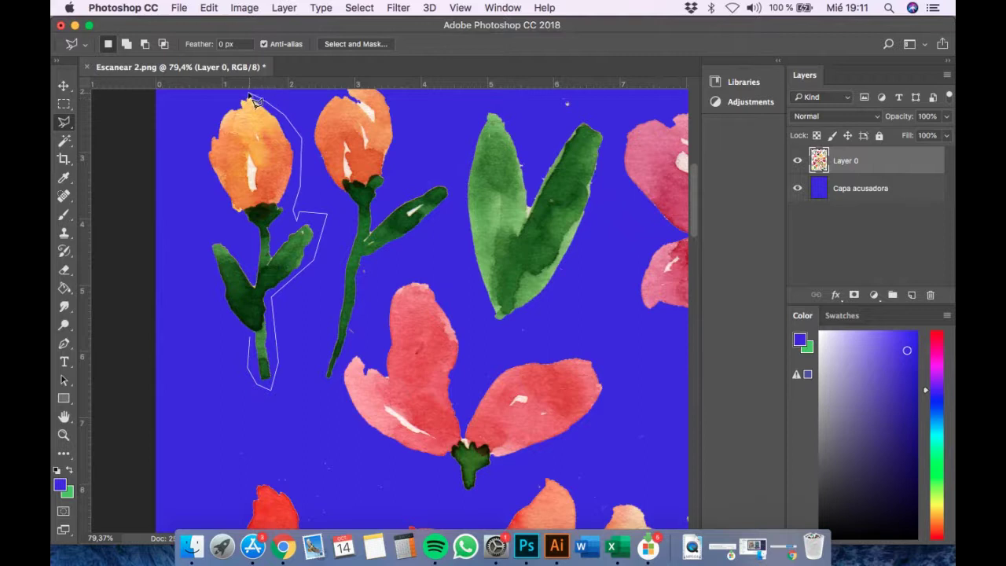
left_click(249, 95)
left_click(203, 136)
left_click(228, 223)
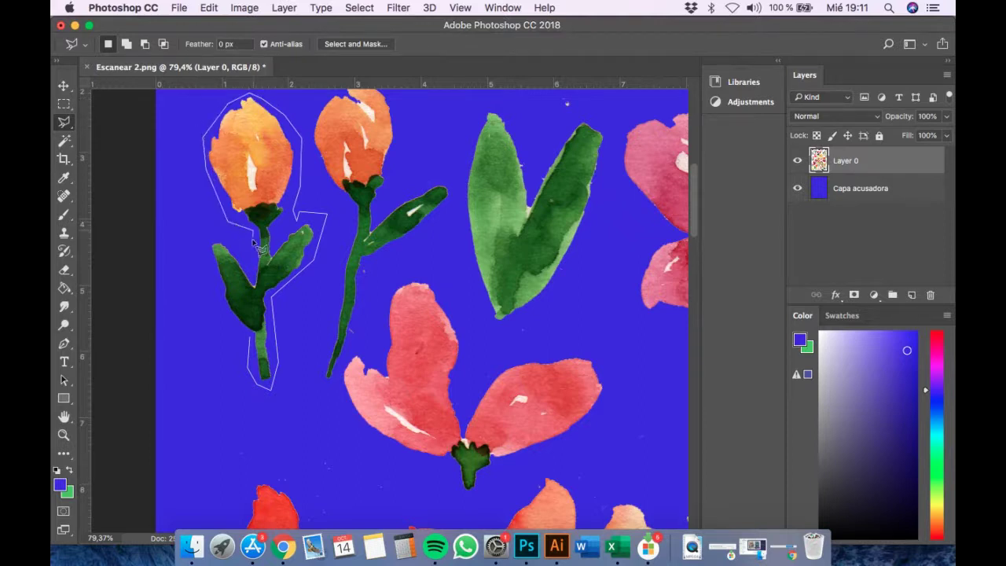
left_click(207, 234)
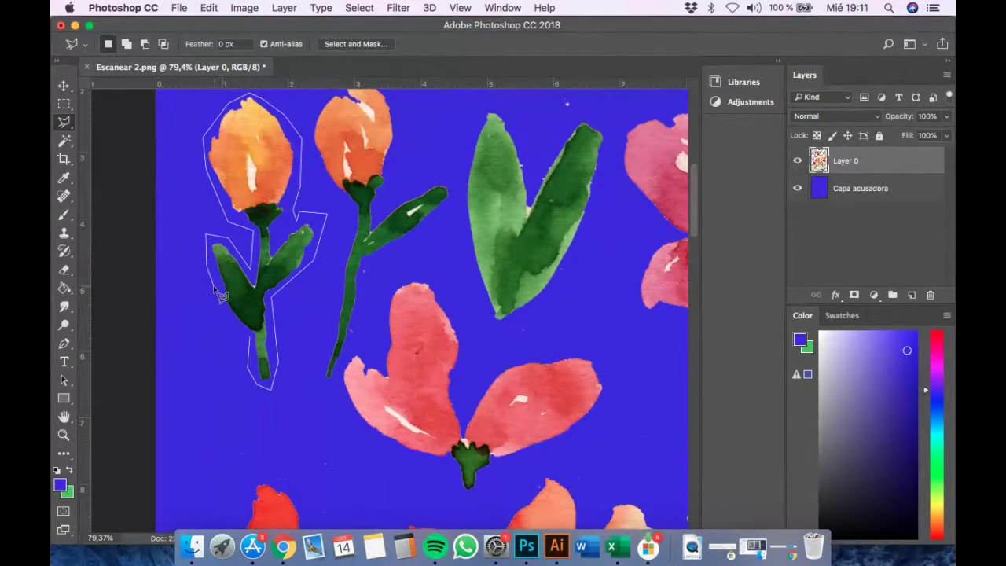
left_click(250, 331)
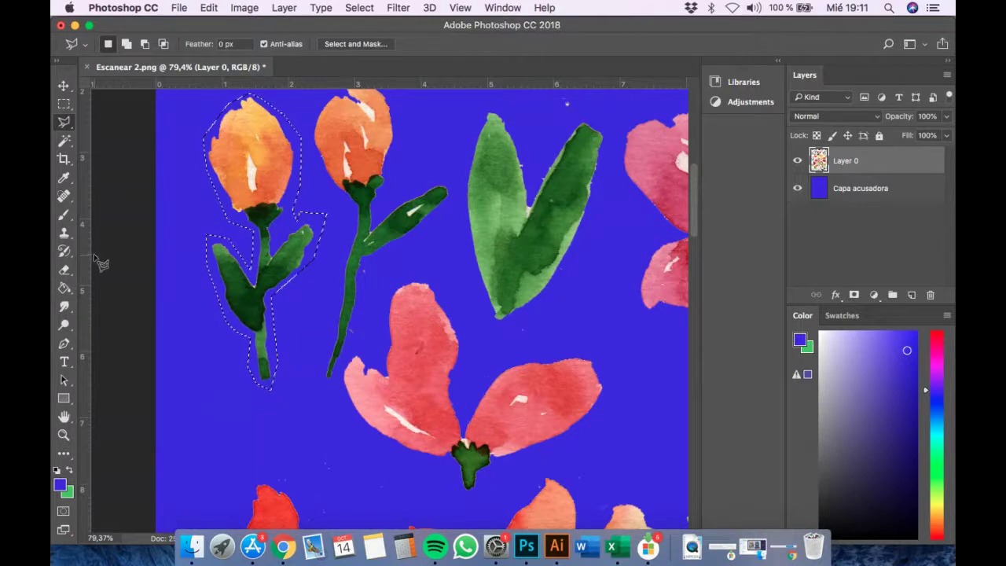
Move the lassoed flower slightly down with the Move tool so the selection hugs its outline.
left_click(63, 84)
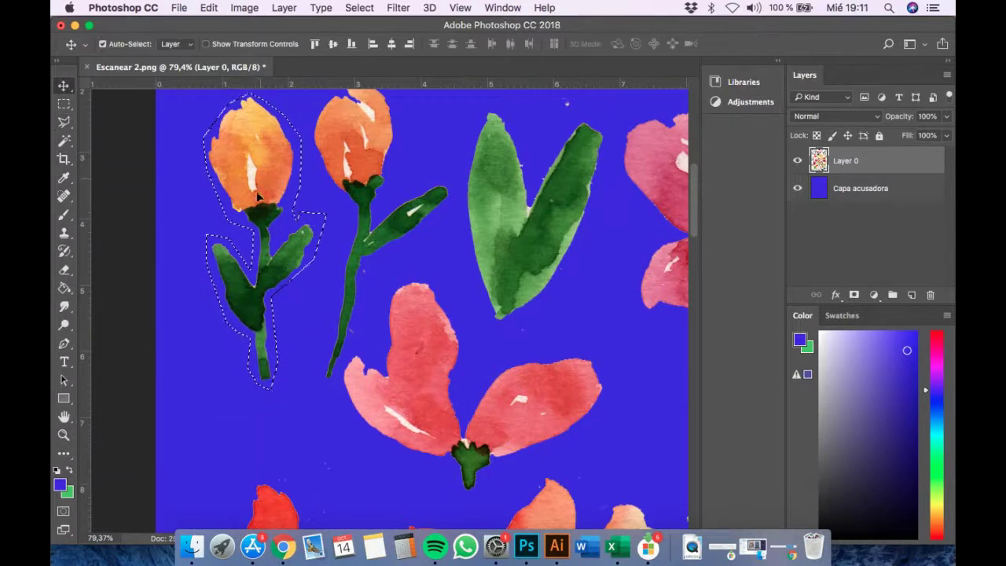
mouse_move(260, 186)
left_mouse_down()
mouse_move(245, 187)
mouse_move(259, 232)
mouse_move(235, 194)
mouse_move(260, 176)
left_mouse_up()
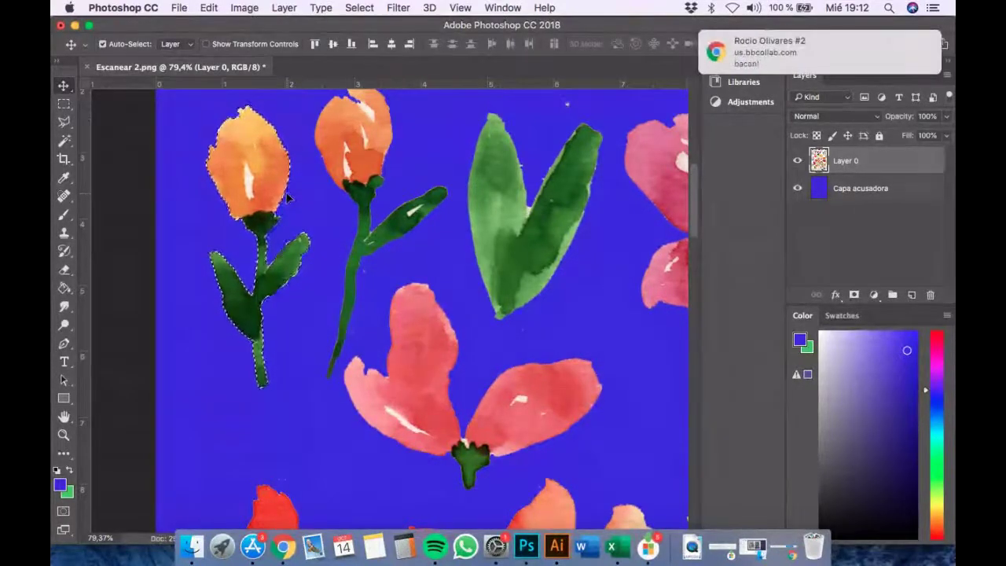
key("super+d")
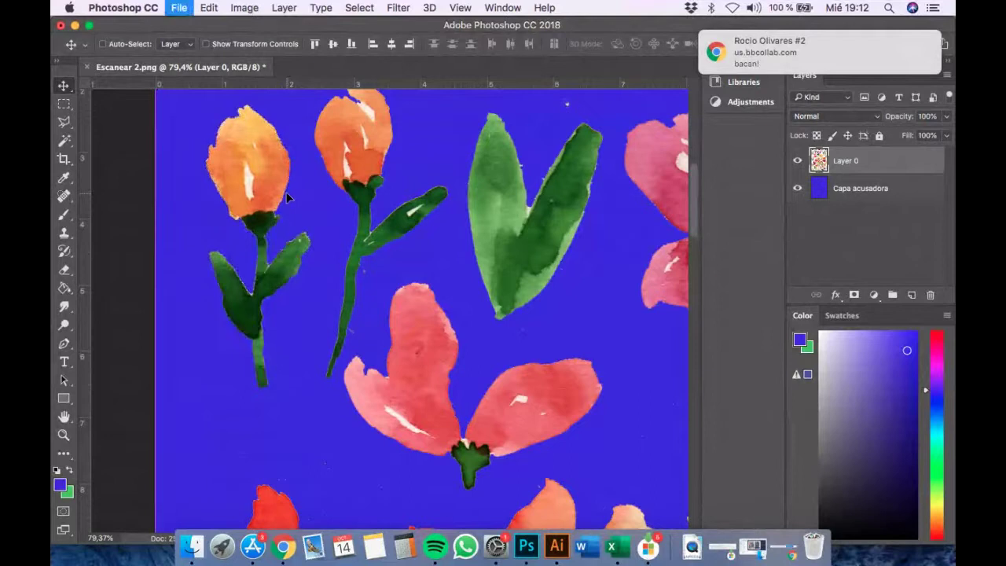
key("super+shift+s")
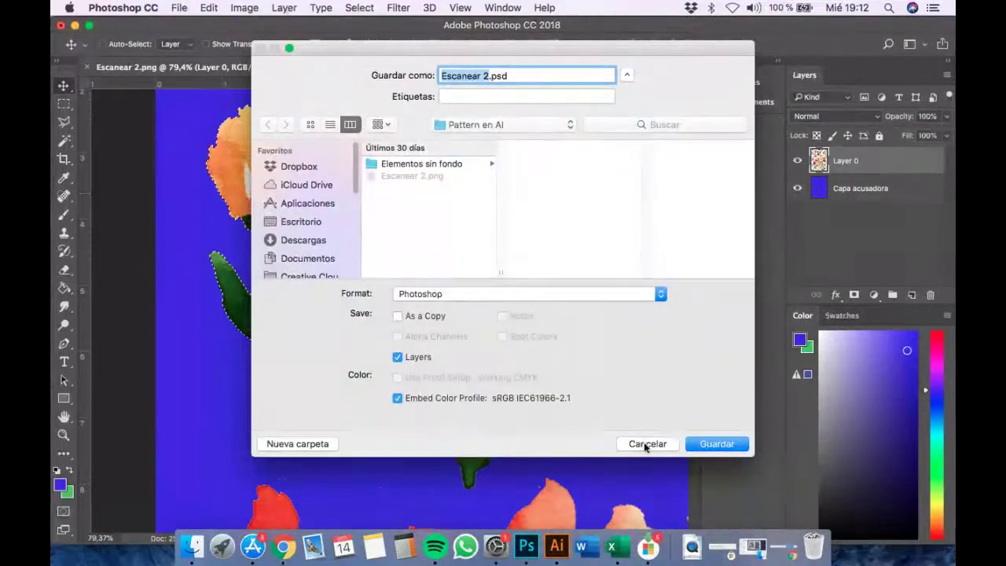
left_click(649, 444)
key("super+shift+d")
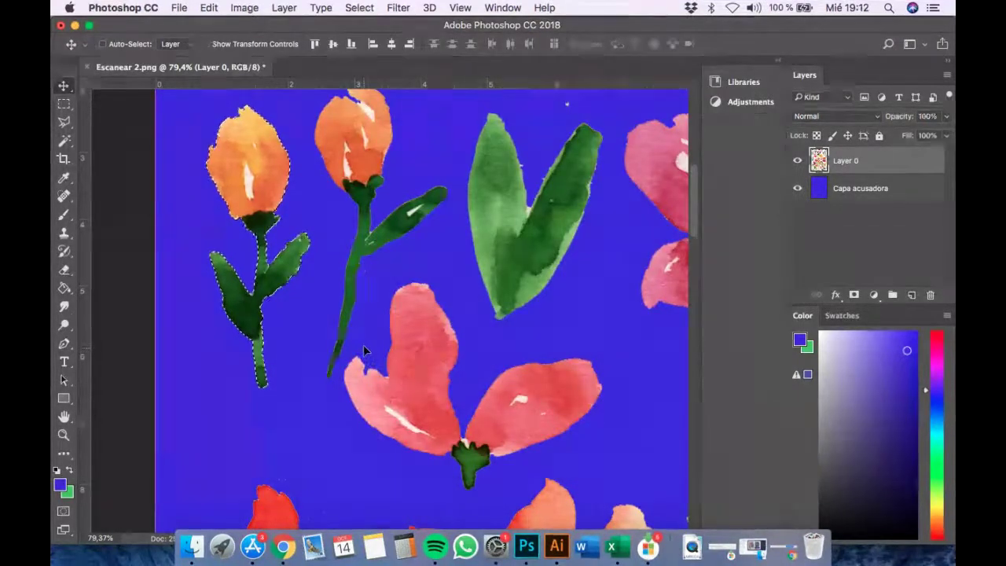
Create a 187 × 506 px, 300 ppi document in CMYK Color with a Transparent background and paste the copied orange flower into it.
key("super+n")
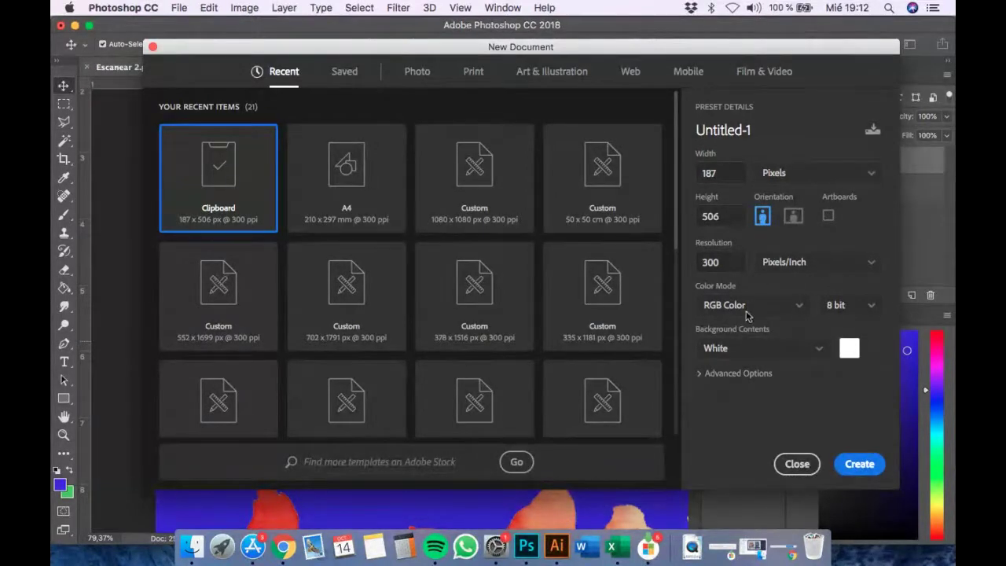
left_click(799, 306)
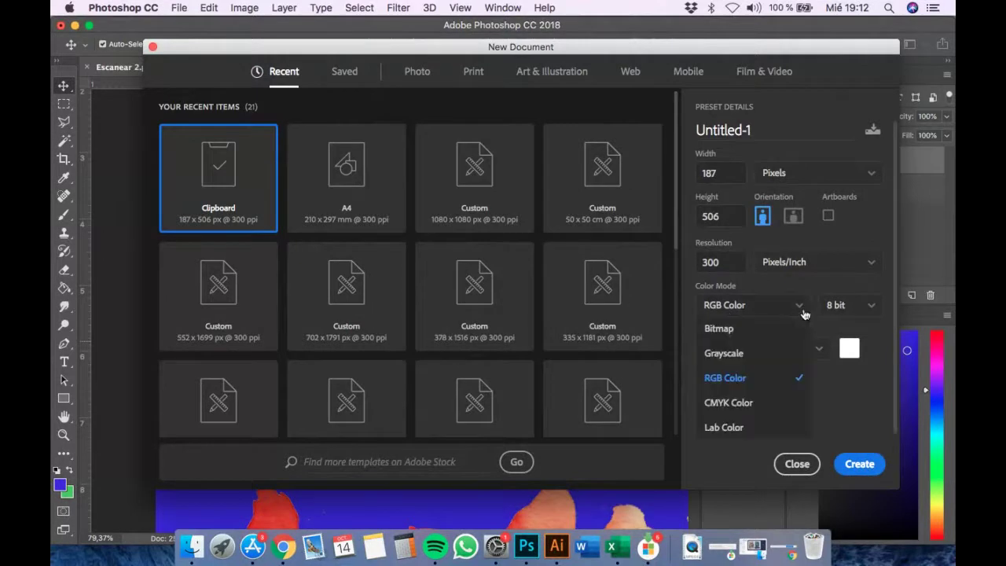
left_click(735, 404)
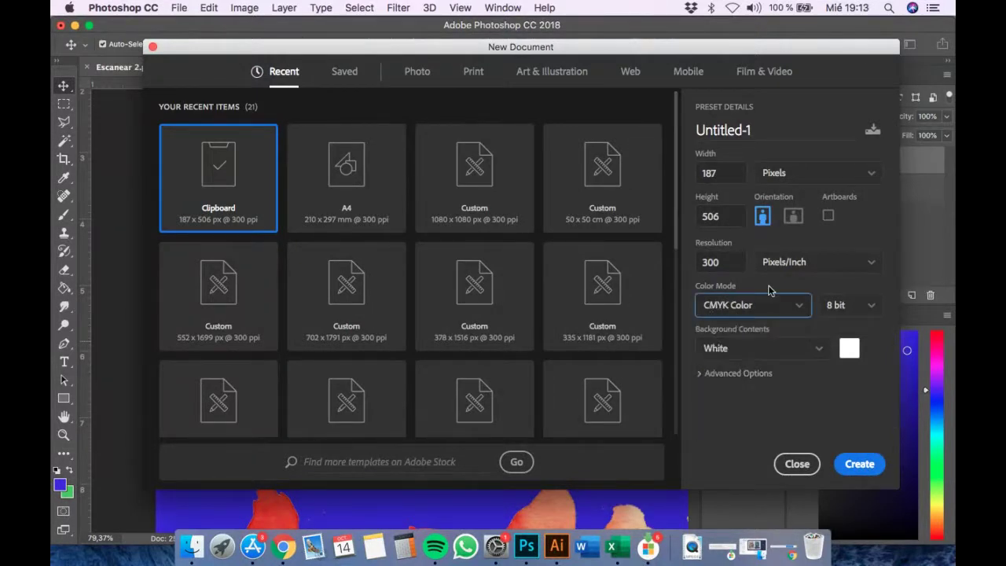
left_click(821, 353)
scroll(760, 405, "down", 1)
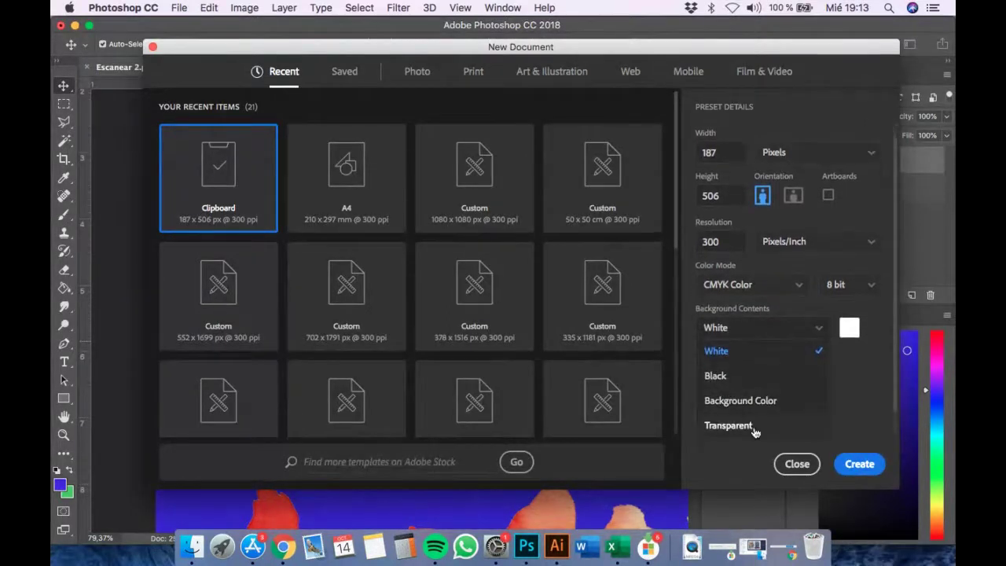
left_click(728, 426)
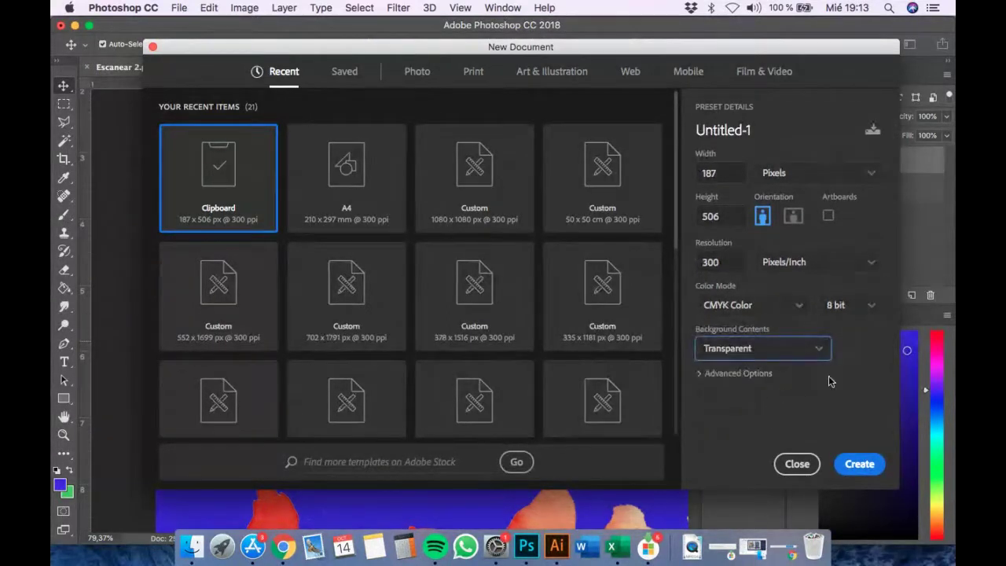
left_click(859, 465)
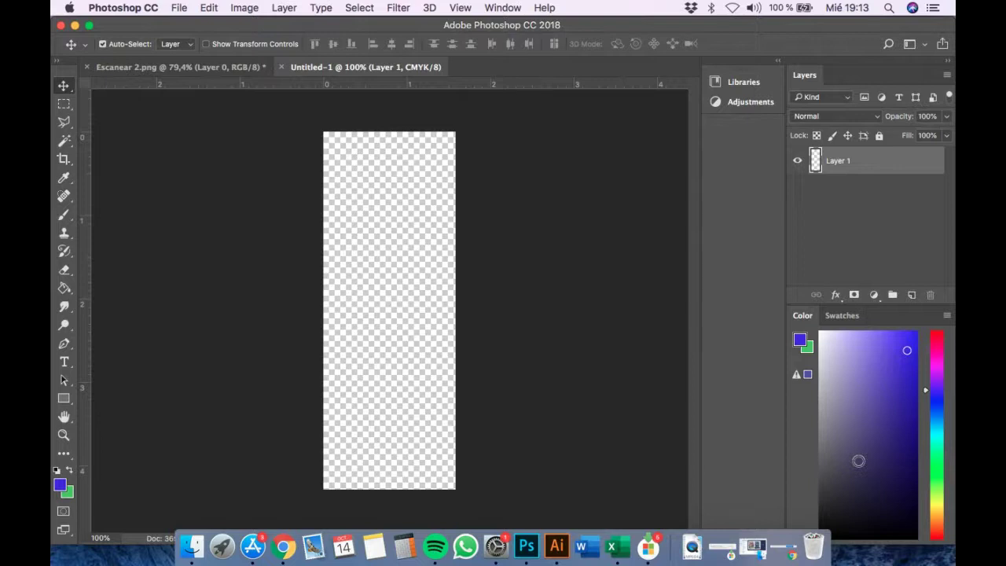
key("super+v")
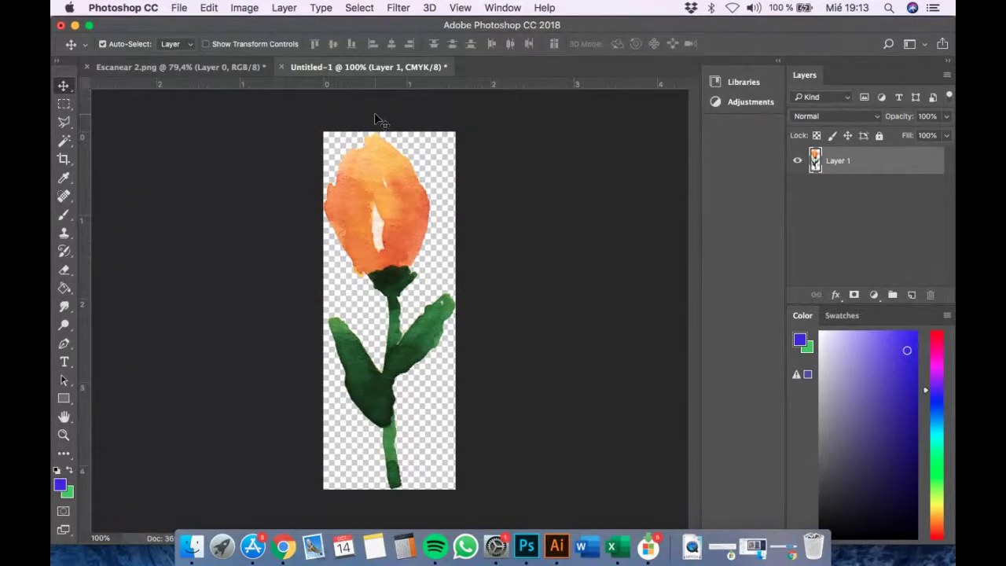
left_click(180, 8)
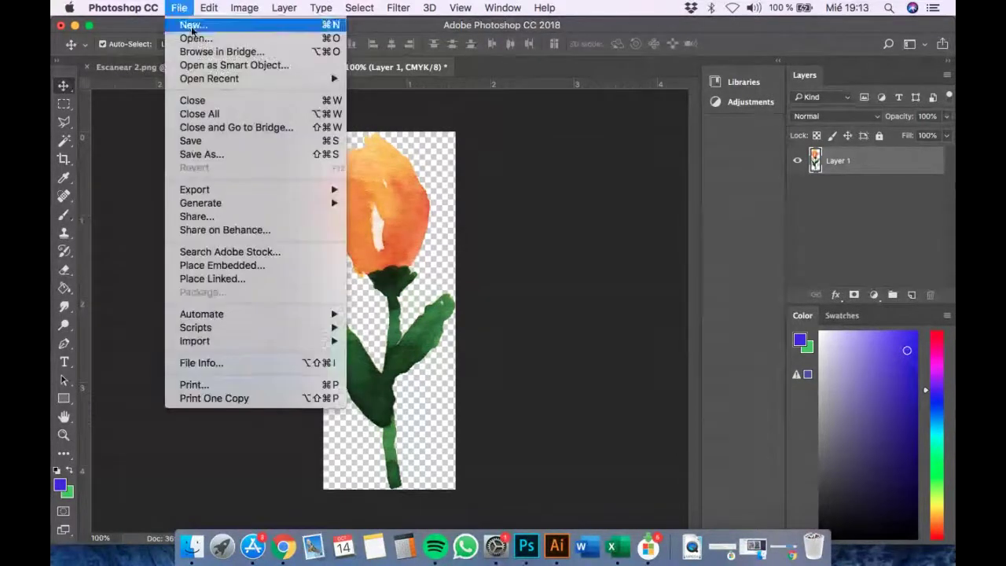
left_click(218, 157)
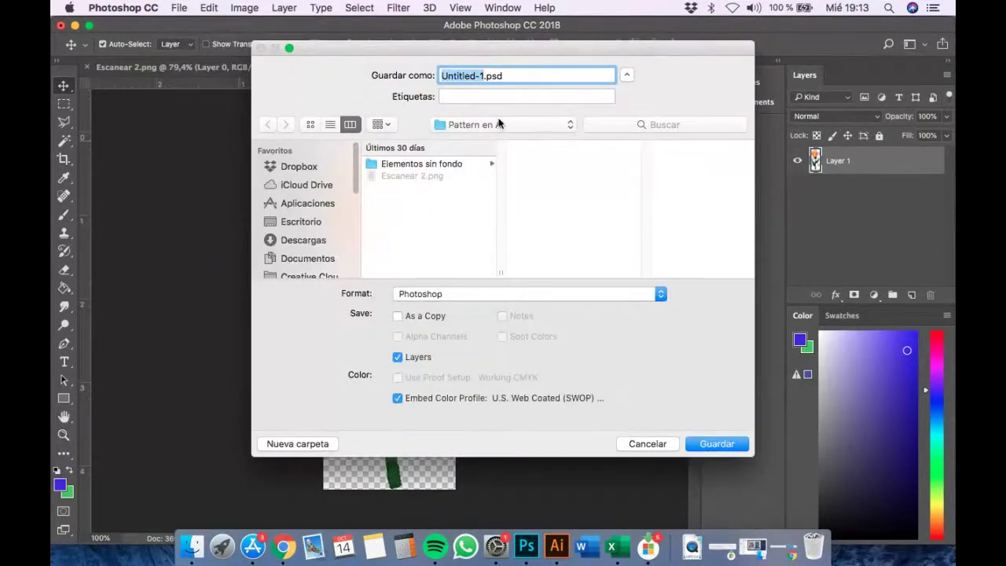
type("elemento")
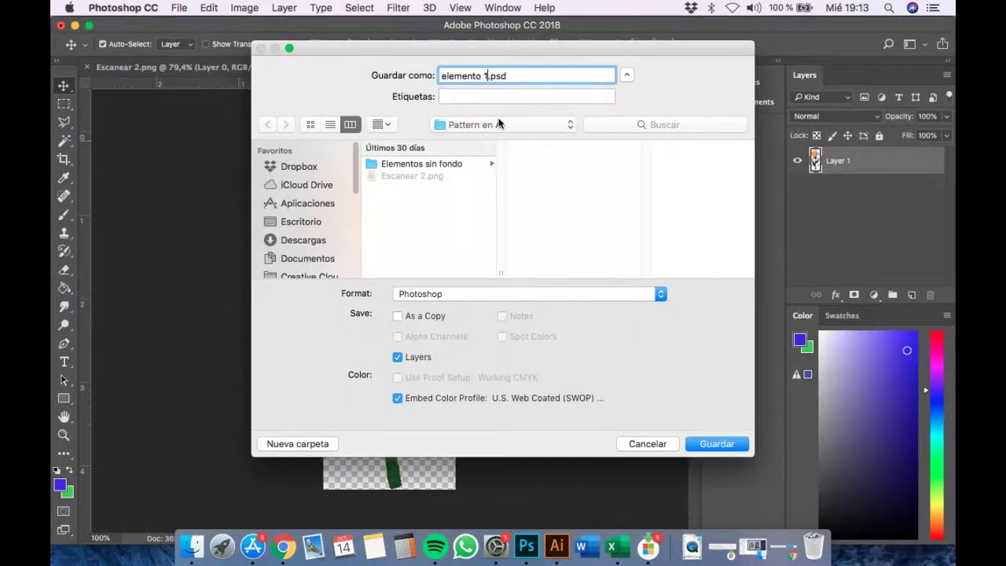
left_click(648, 445)
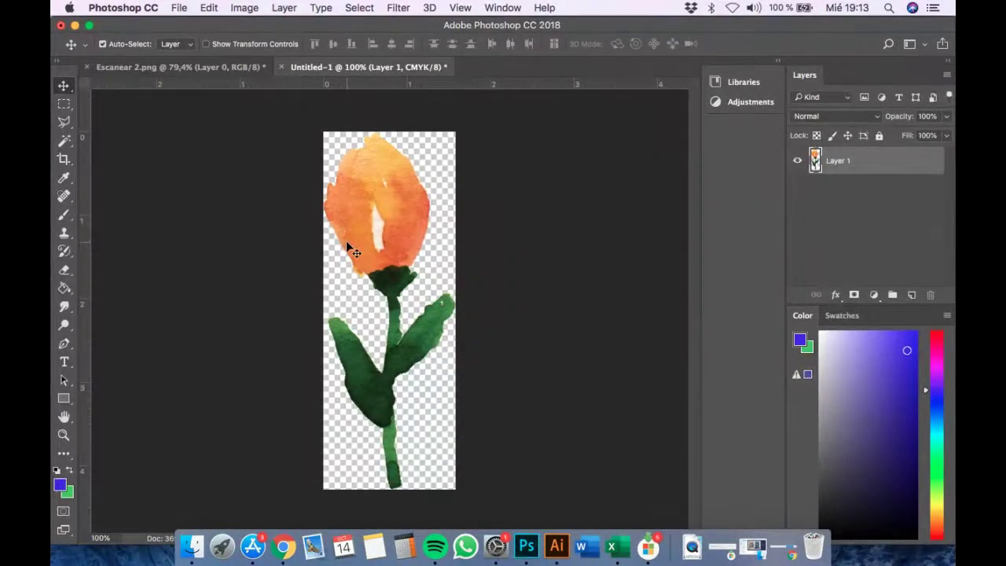
Switch to Adobe Illustrator CC 2018.
left_click(283, 545)
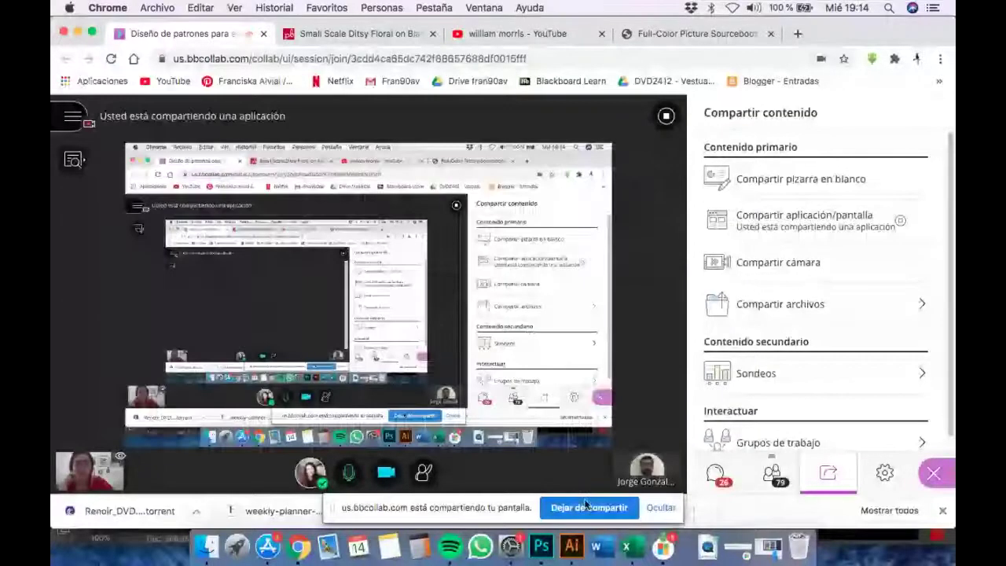
left_click(586, 507)
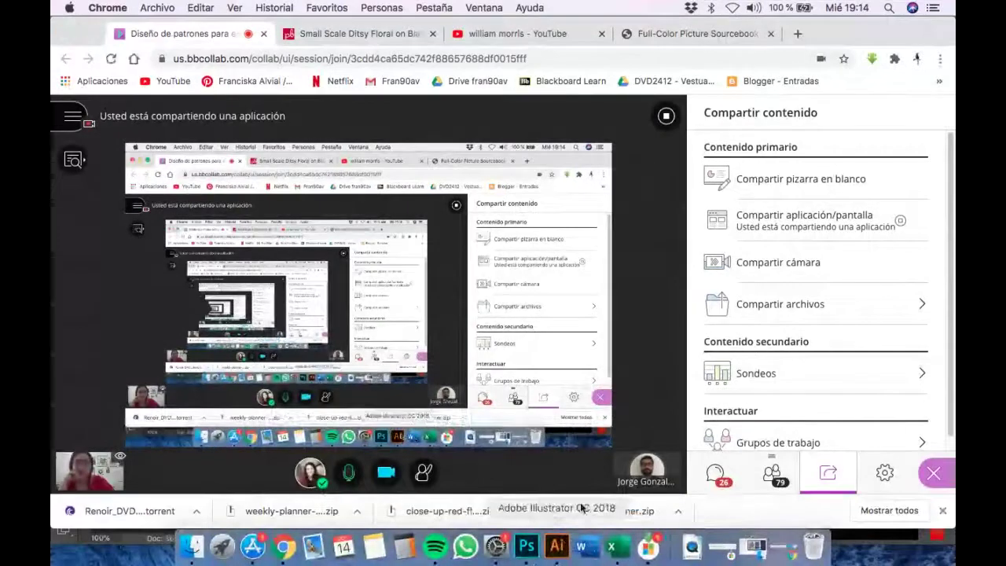
left_click(582, 509)
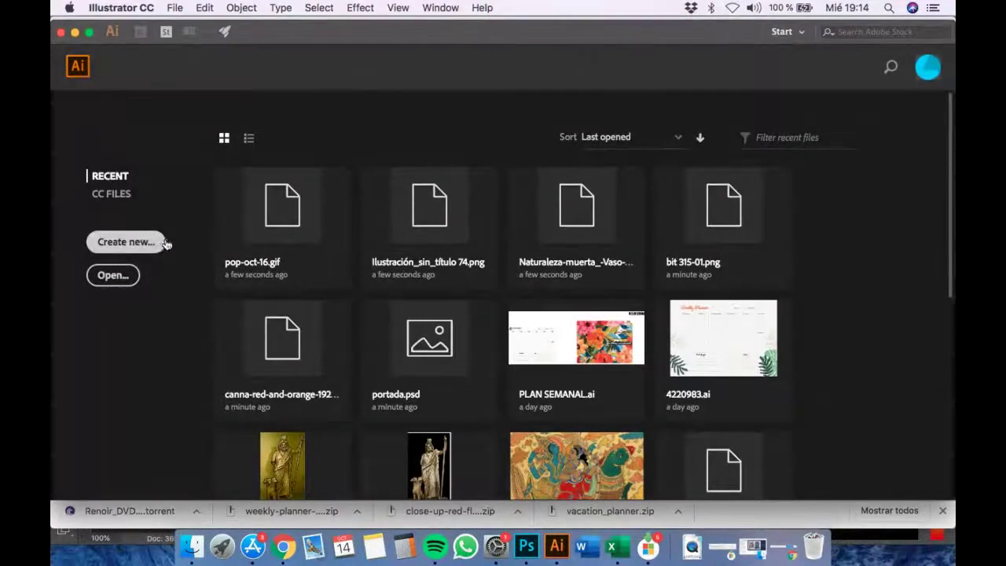
Create a new 20 × 20 cm document with 1 artboard, CMYK Color and High (300 ppi) raster effects.
left_click(136, 245)
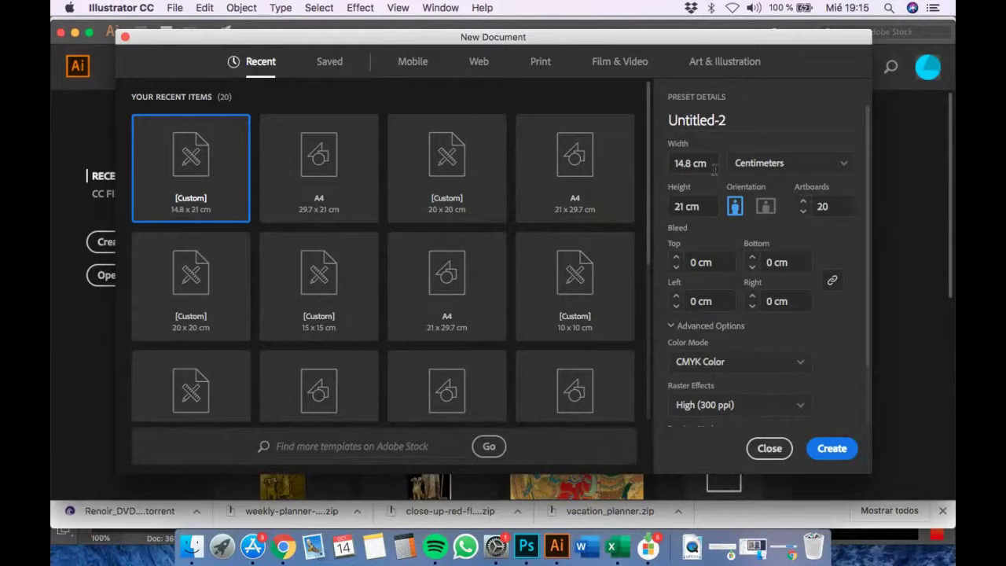
left_click_drag(714, 167, 671, 163)
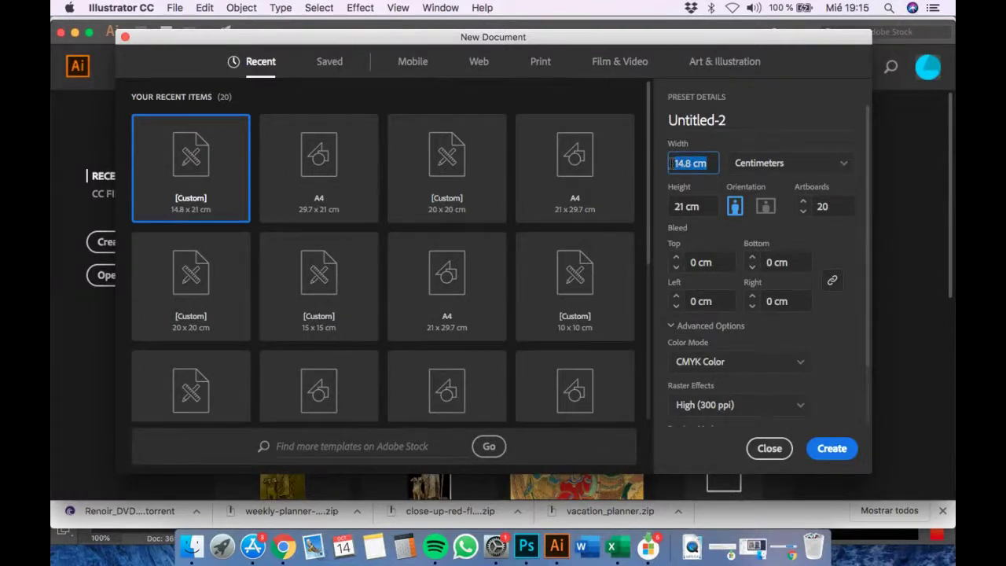
type("20")
key("Tab")
type("20")
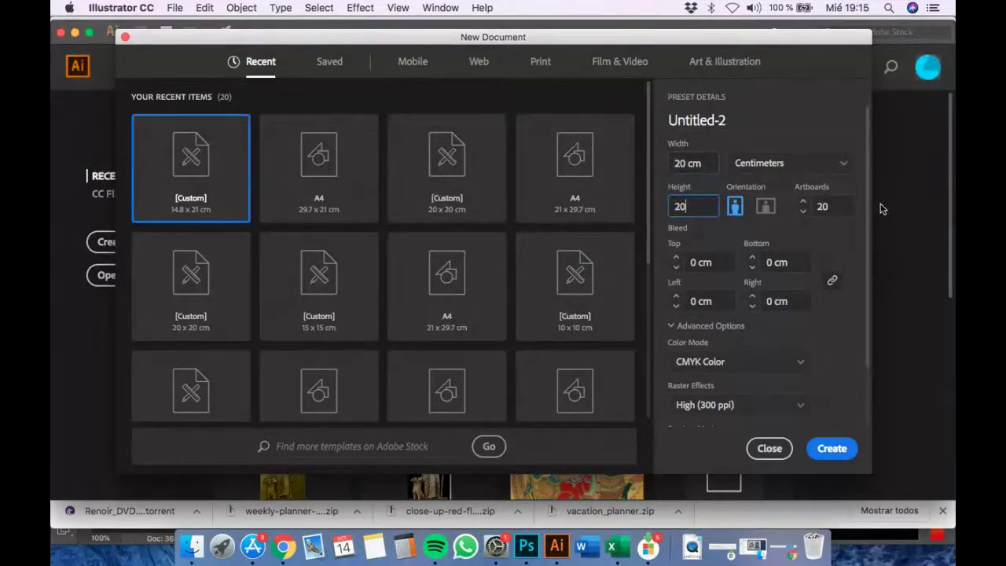
key("Tab")
type("1")
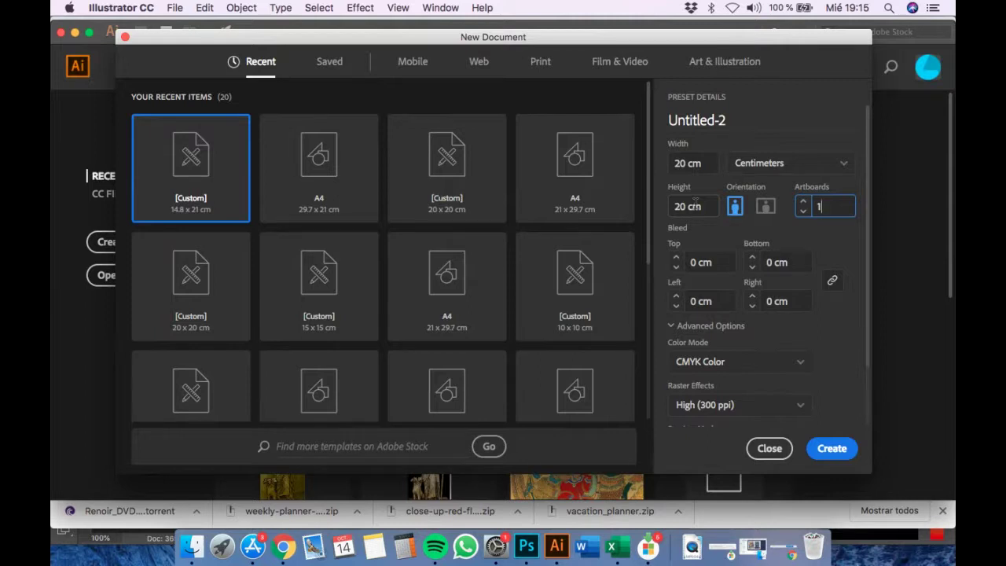
left_click(839, 450)
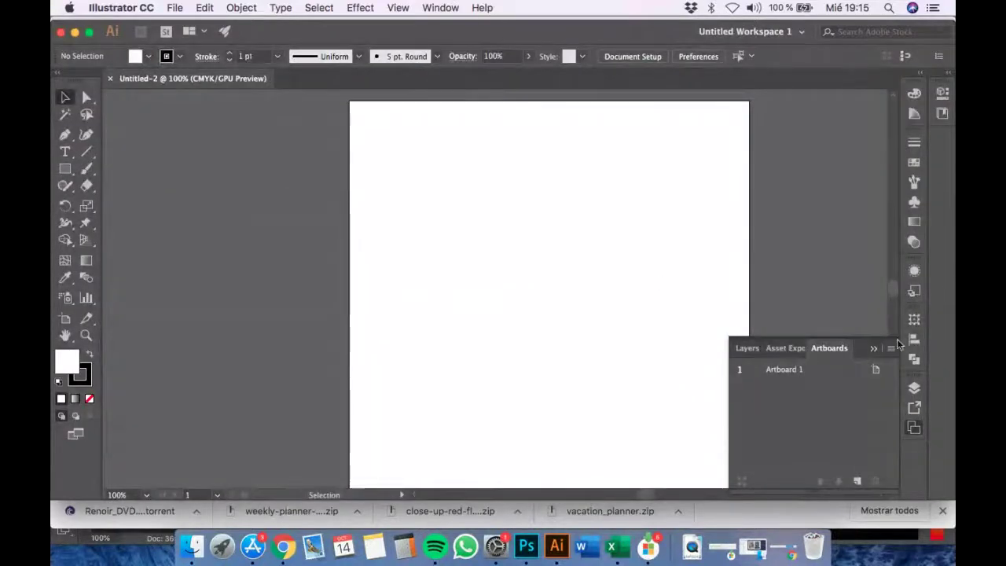
Create a 20 × 20 cm rectangle with the Rectangle tool by entering its exact width and height.
left_click(874, 348)
scroll(792, 283, "down", 1)
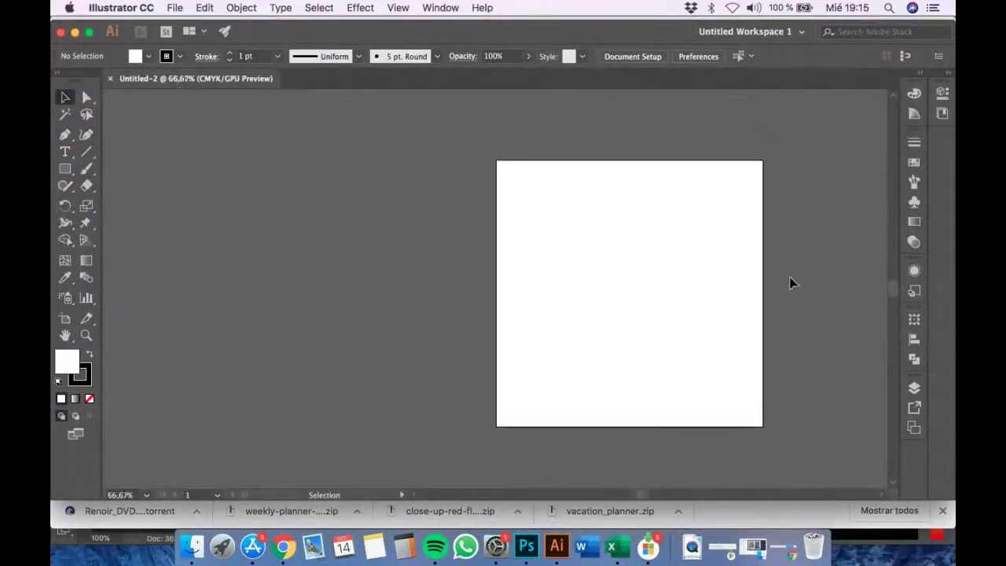
scroll(802, 280, "down", 1)
scroll(731, 267, "right", 5)
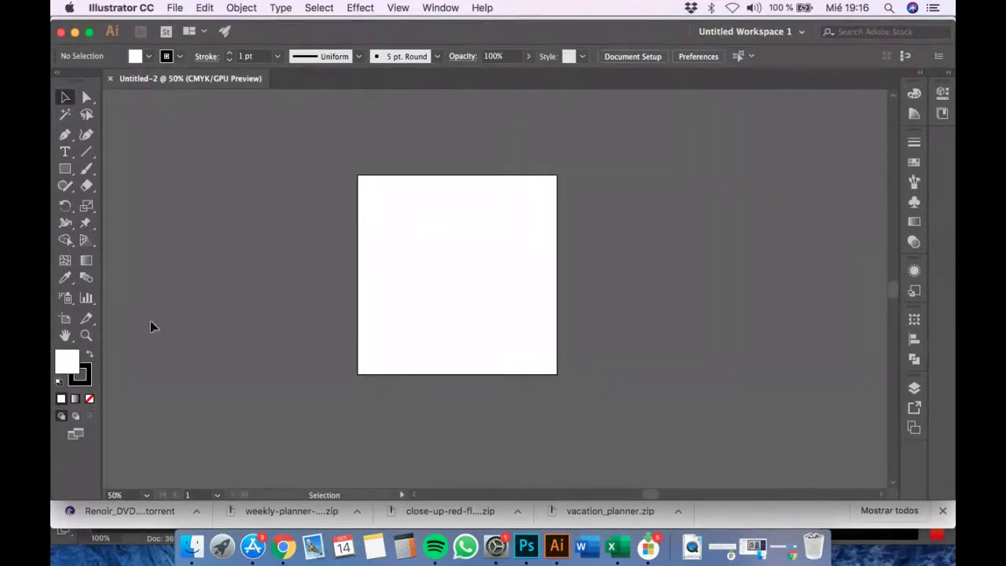
left_click(68, 172)
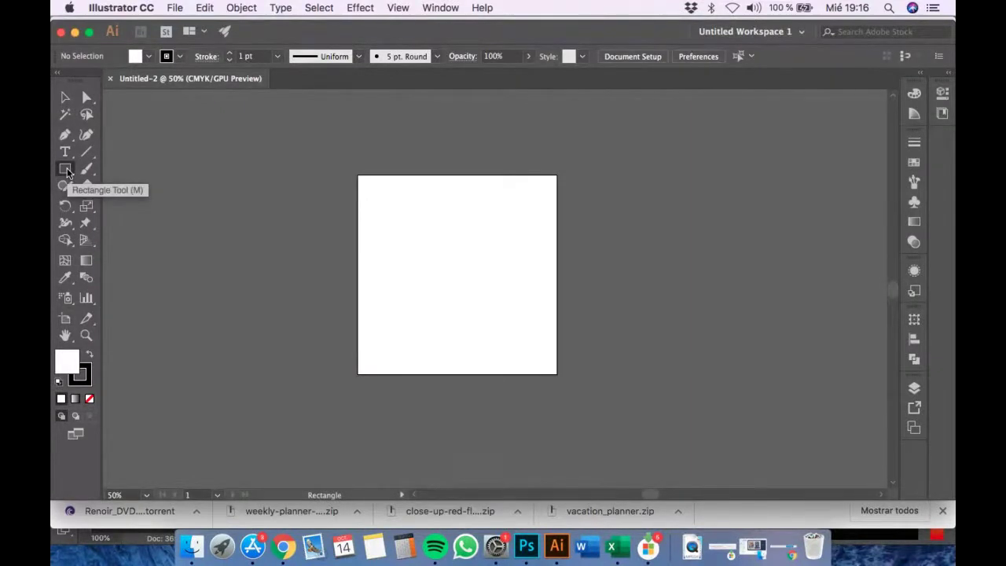
left_click(208, 191)
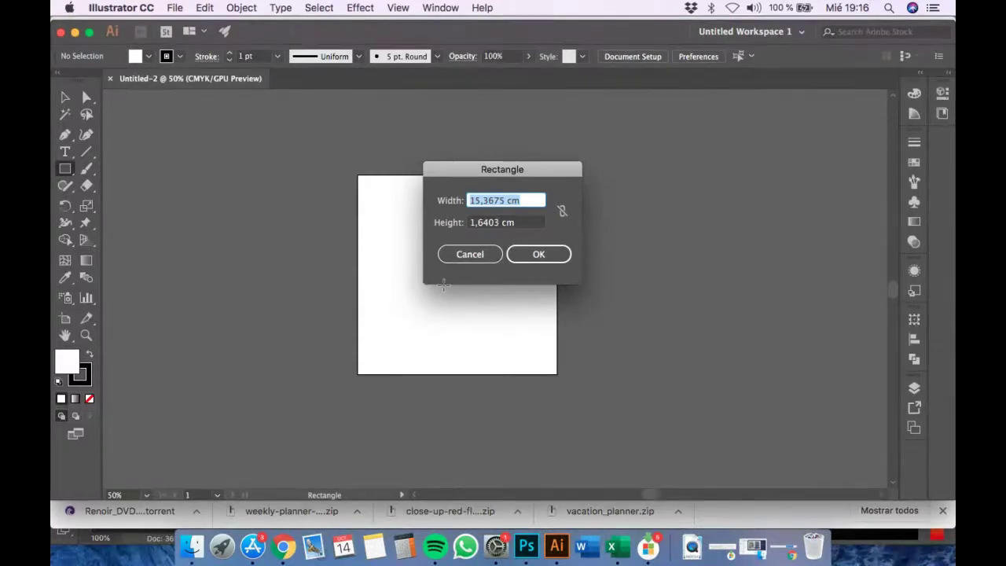
type("10")
key("Tab")
type("10")
key("Return")
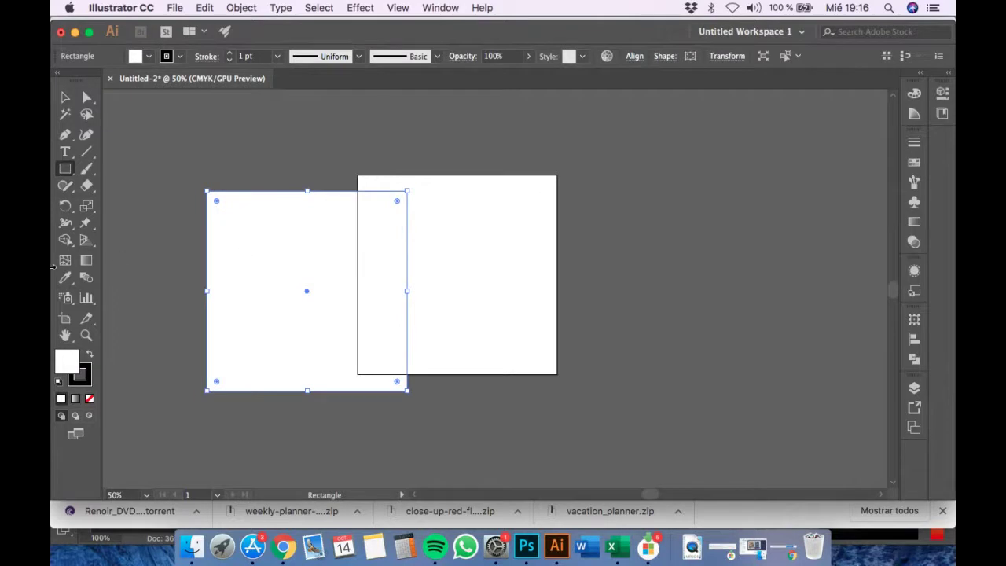
Move the white square so it partly overlaps the upper-left area of the artboard.
left_click(65, 97)
left_click_drag(243, 209, 247, 165)
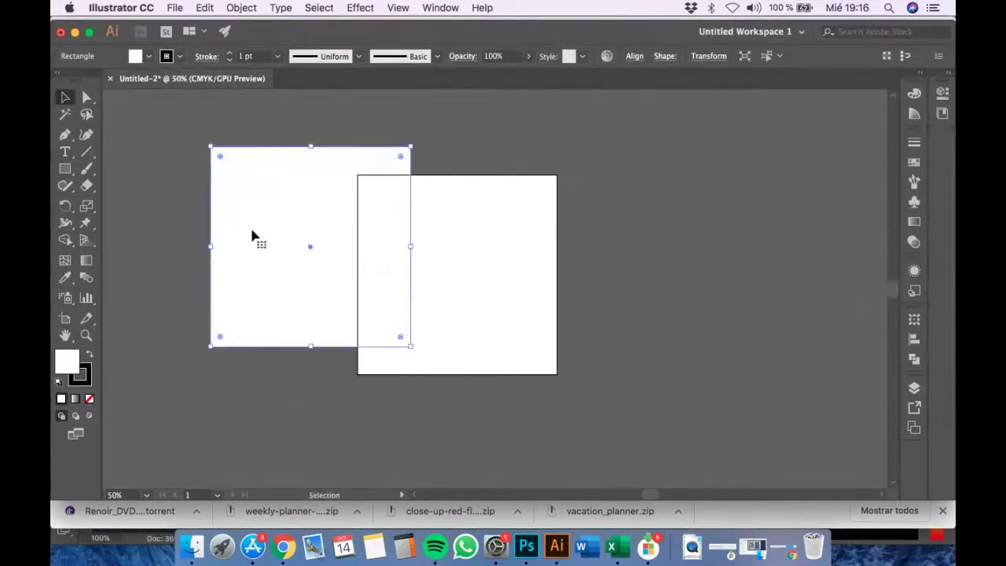
left_click_drag(251, 236, 224, 221)
left_click(447, 247)
left_click(269, 178)
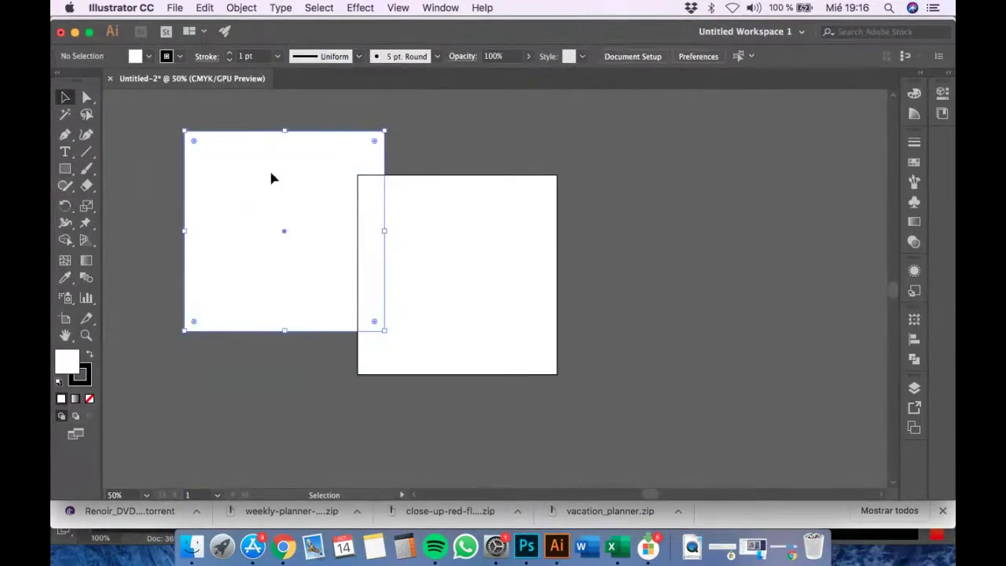
left_click_drag(270, 253, 366, 269)
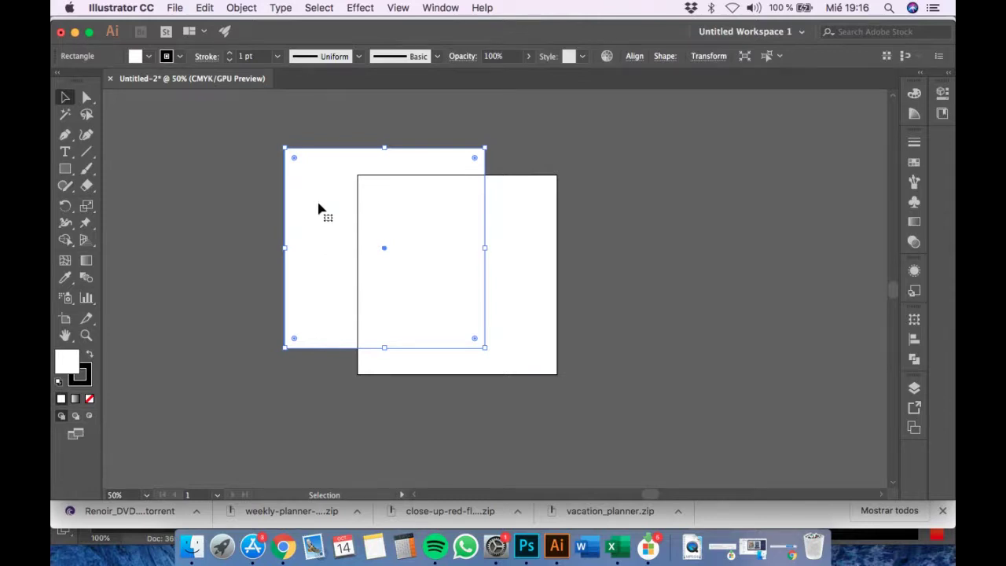
left_click(264, 192)
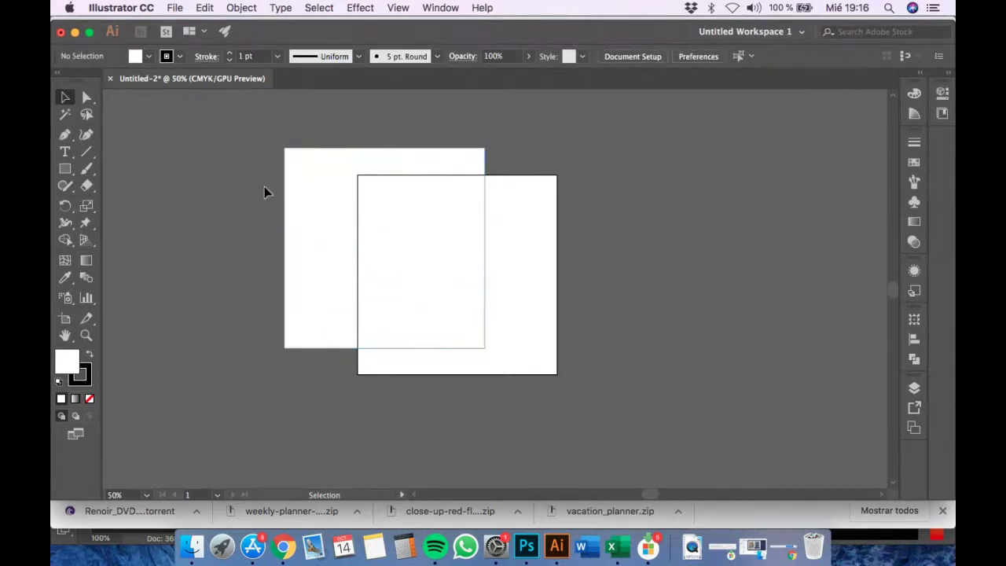
Remove the square's fill and stroke, and align it exactly with the artboard's edges.
left_click(311, 193)
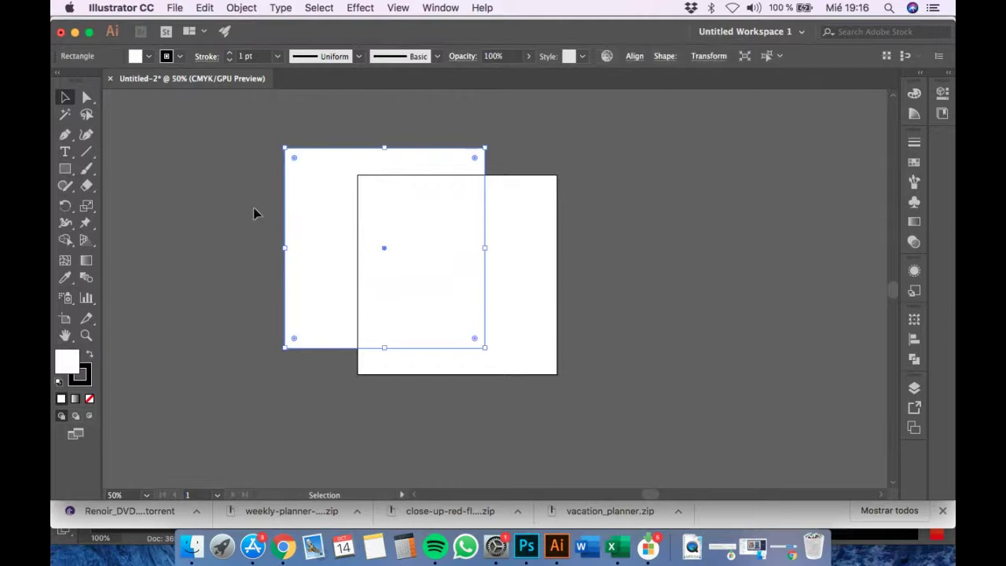
left_click(84, 379)
left_click(89, 399)
left_click(241, 365)
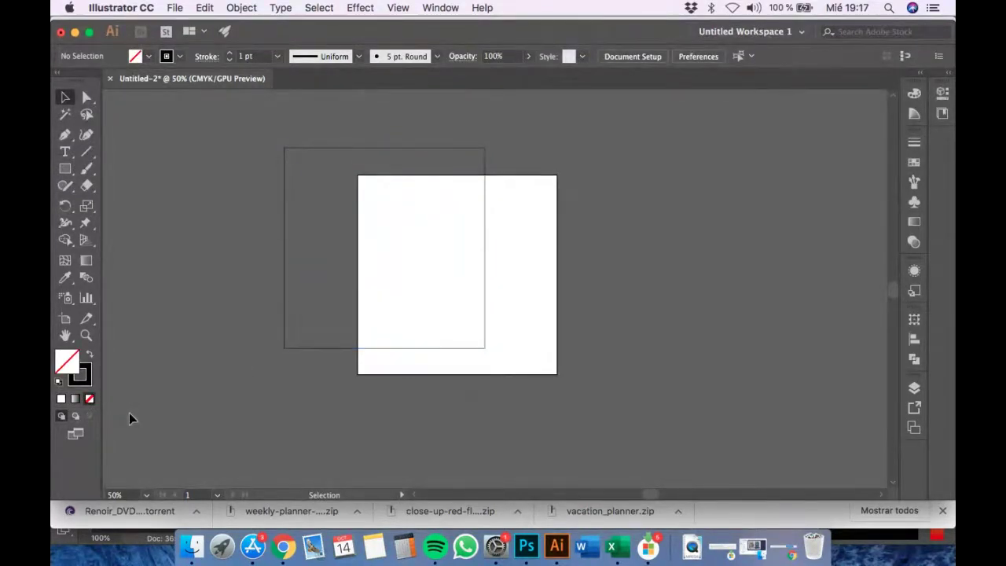
left_click(89, 386)
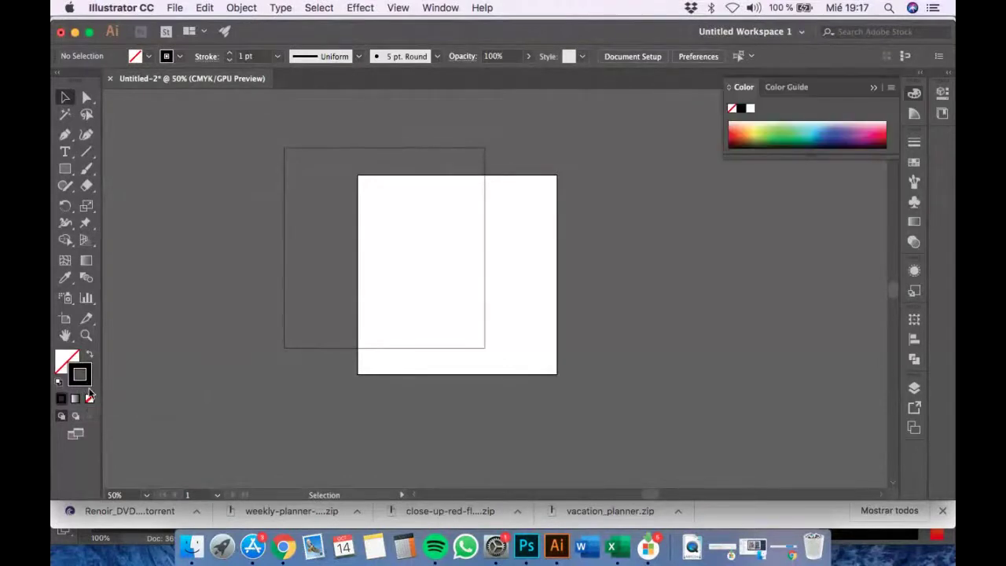
left_click(89, 399)
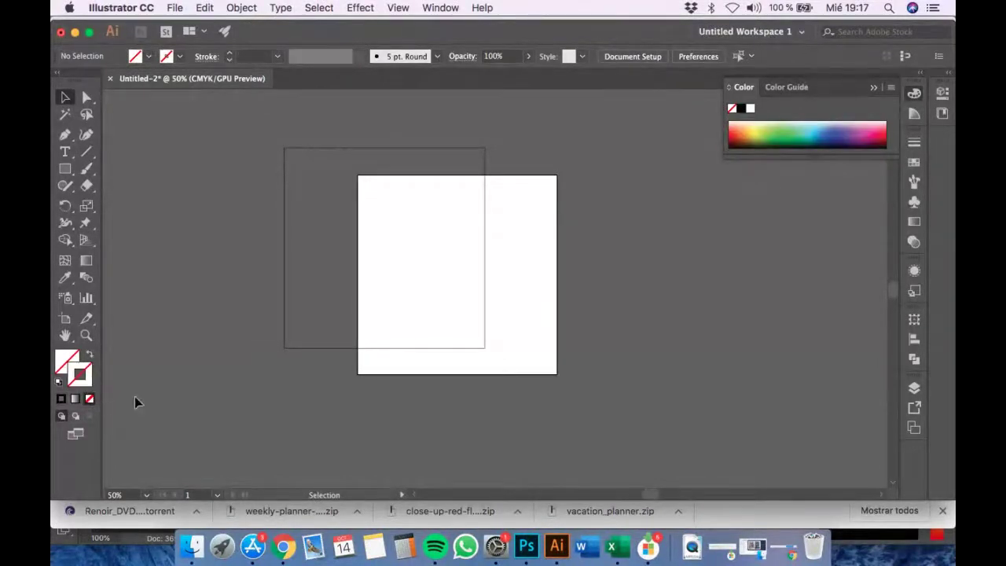
left_click(325, 252)
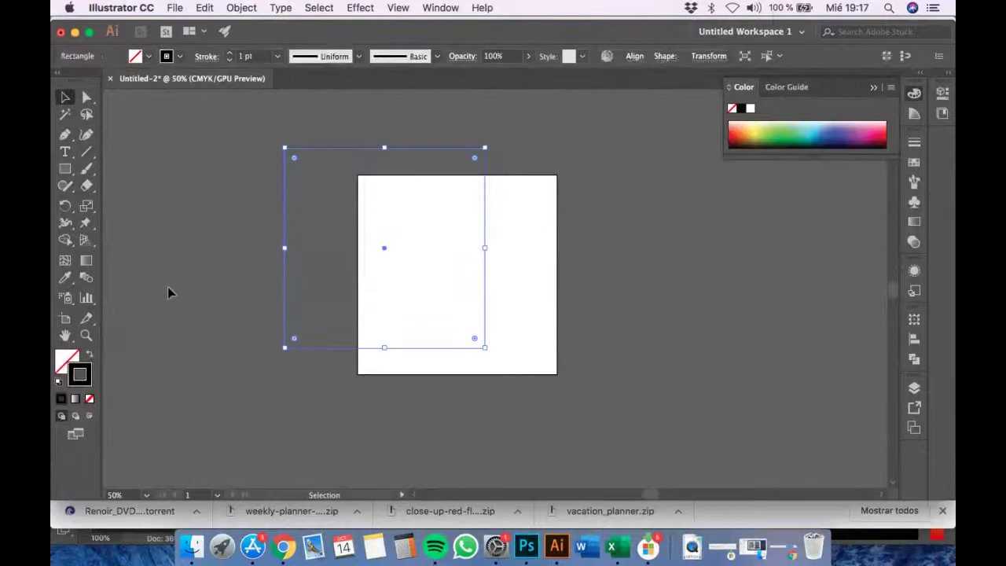
left_click(202, 249)
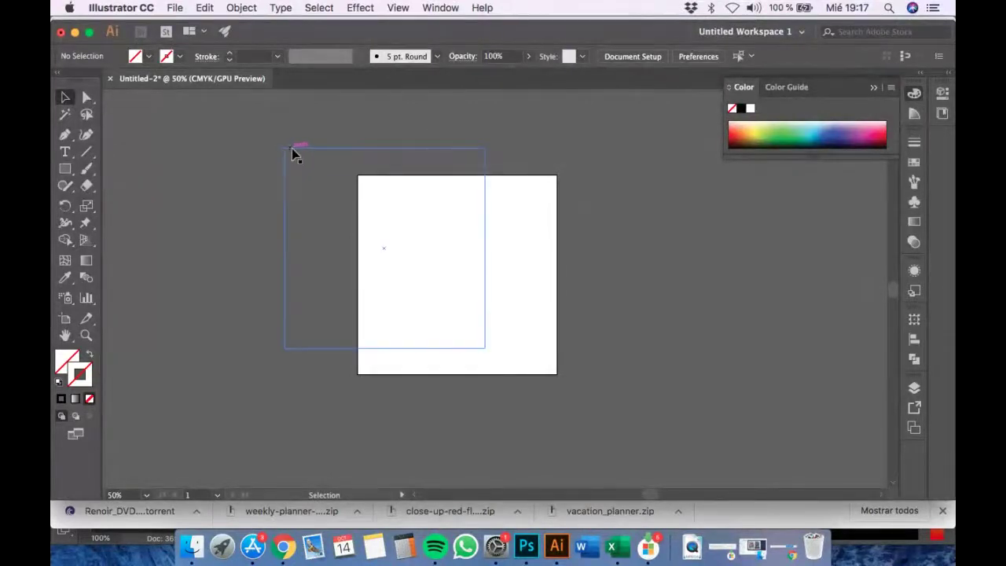
left_click_drag(294, 151, 358, 175)
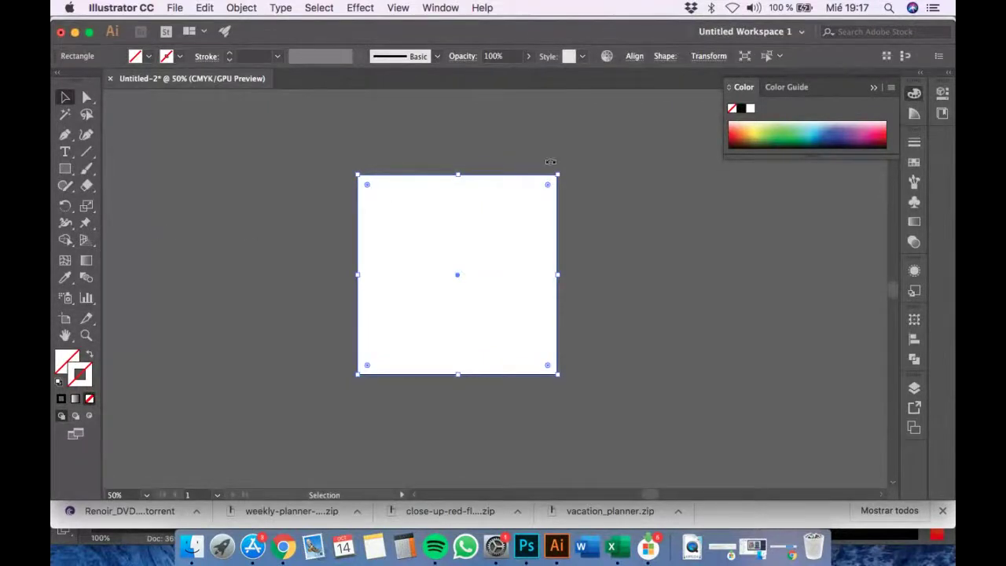
left_click(872, 88)
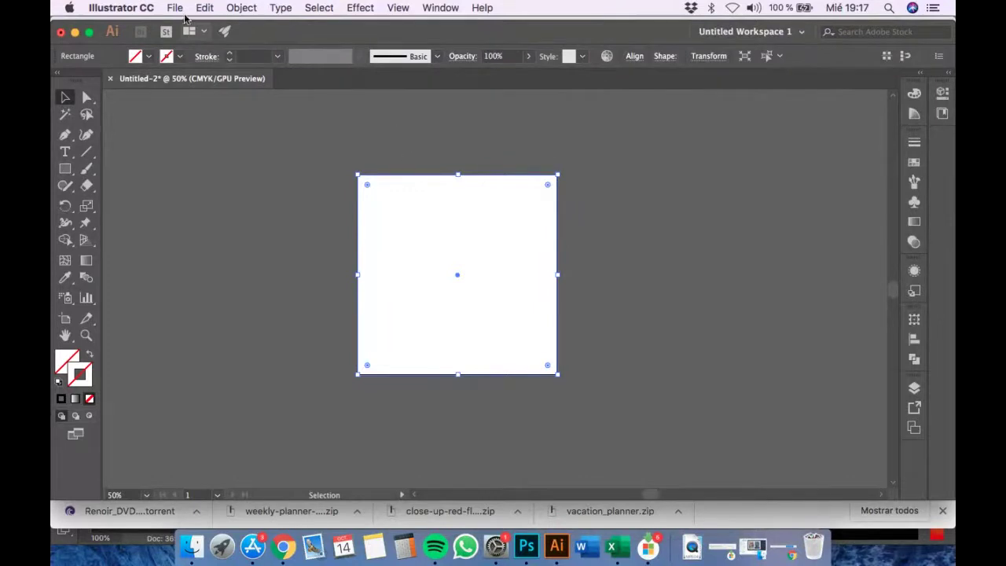
Make a pattern from the invisible square with the Grid tile type, and close the pattern options.
left_click(239, 10)
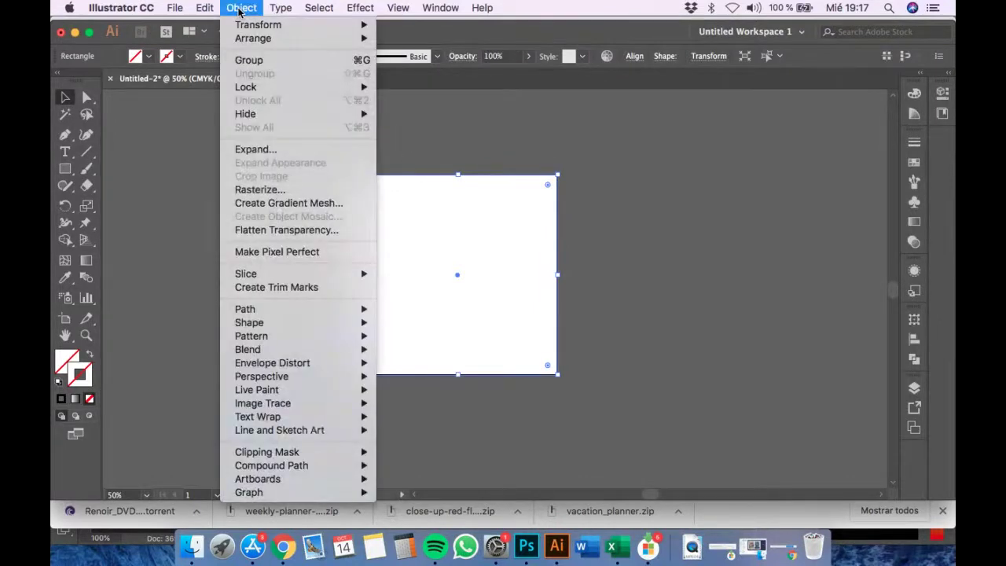
mouse_move(297, 338)
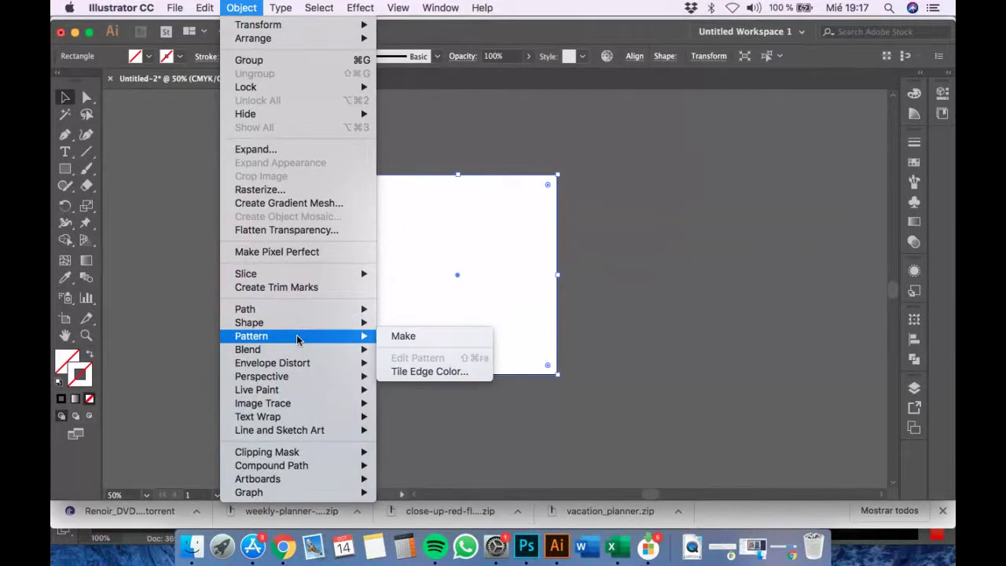
left_click(446, 344)
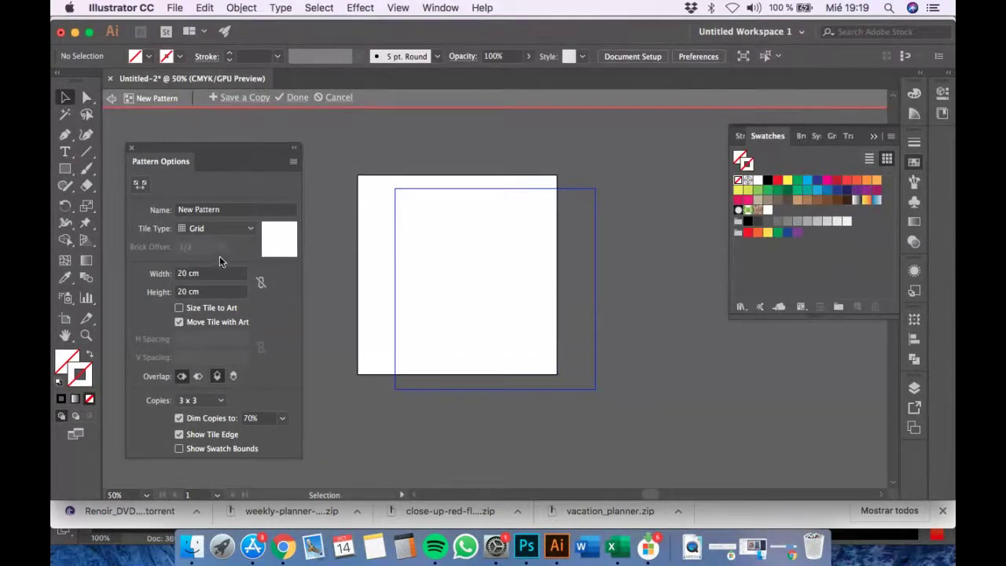
left_click(250, 229)
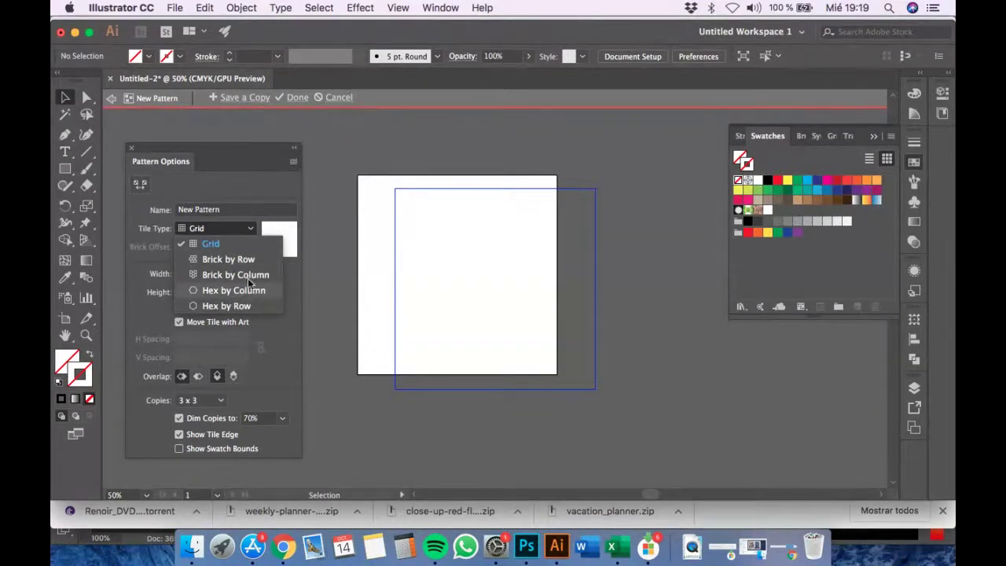
left_click(210, 244)
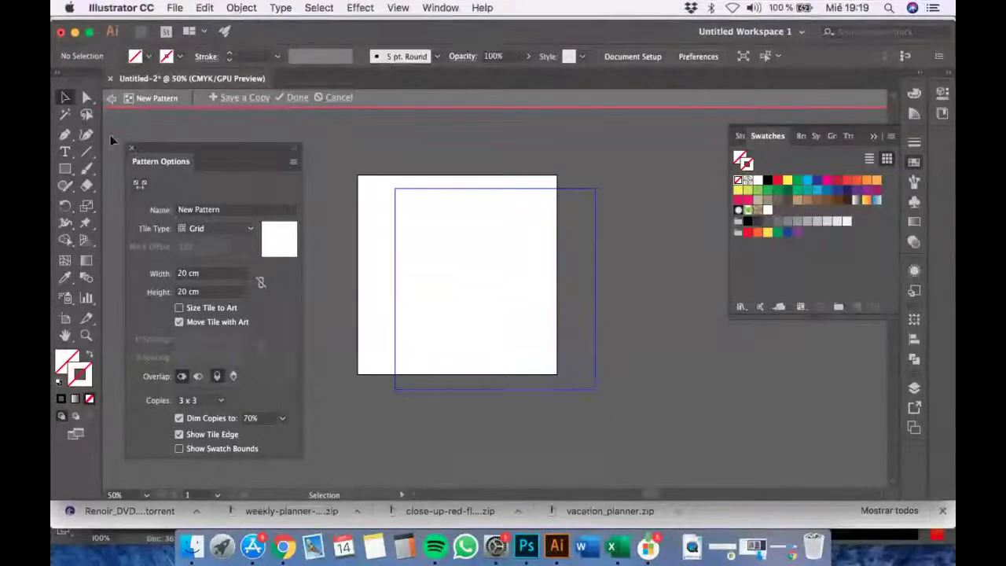
left_click(130, 149)
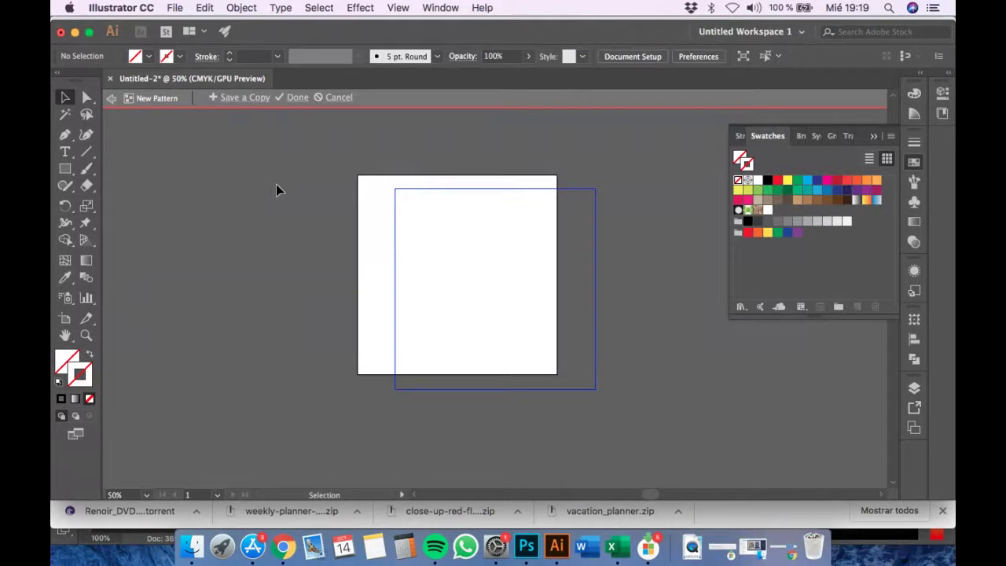
Start placing files into the pattern and browse to Escritorio > recuperativo telas > Pattern en AI > Elementos sin fondo.
scroll(276, 184, "down", 2)
left_click_drag(276, 184, 293, 227)
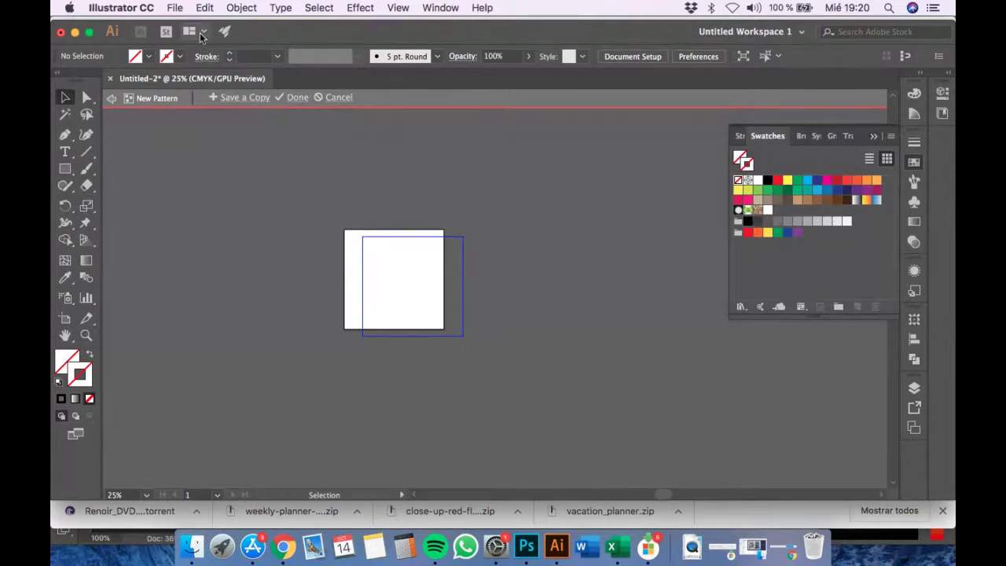
left_click(174, 8)
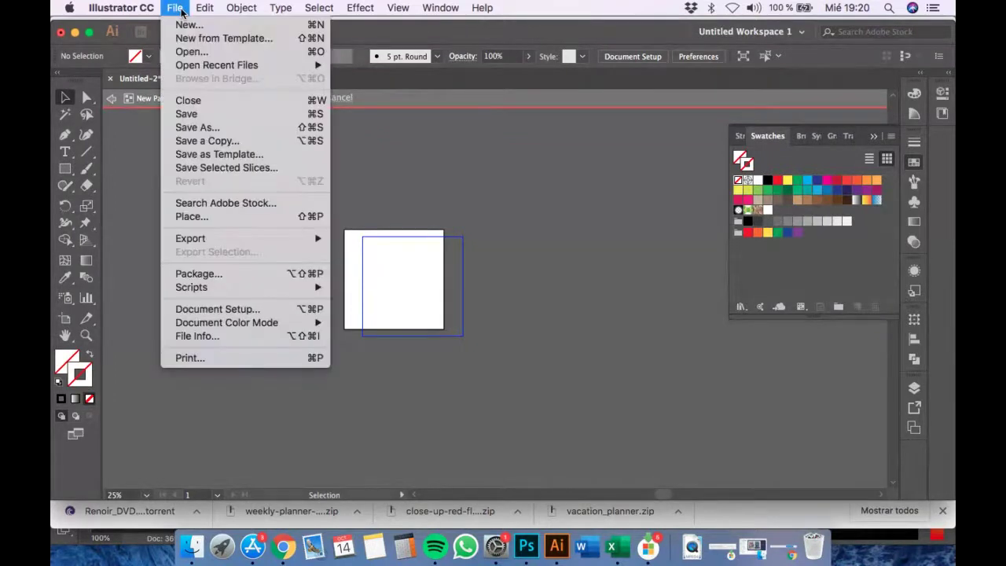
left_click(212, 220)
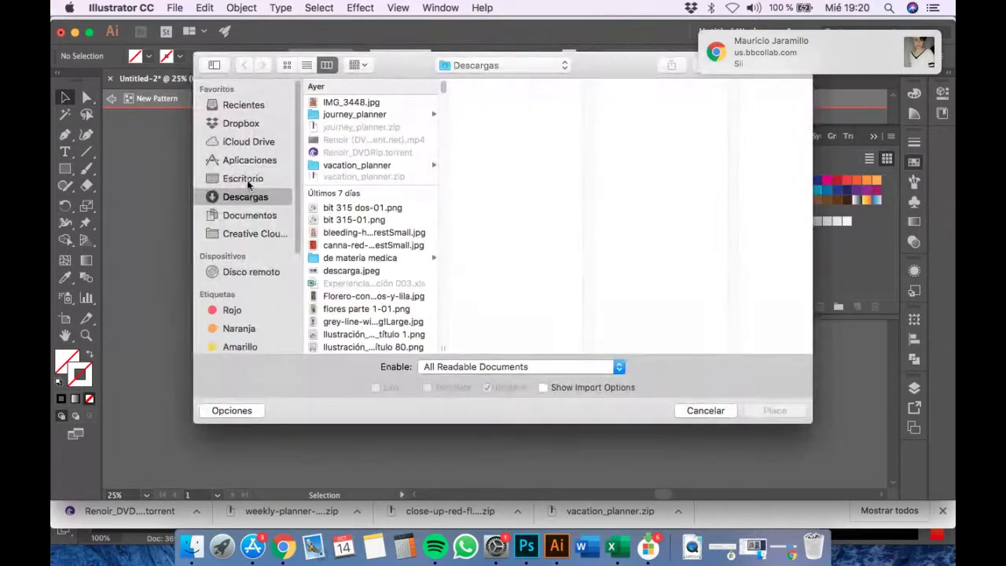
left_click(245, 179)
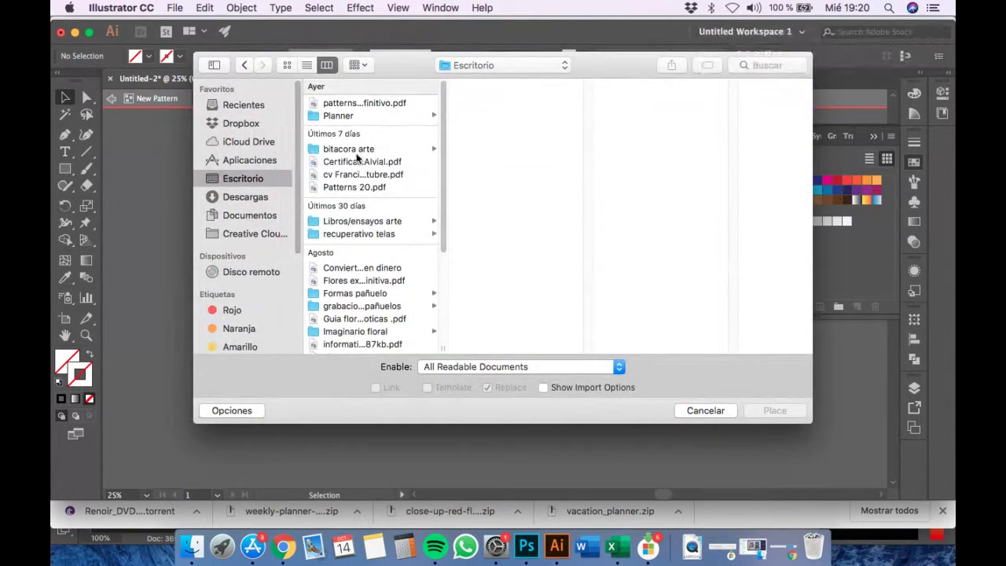
left_click(362, 235)
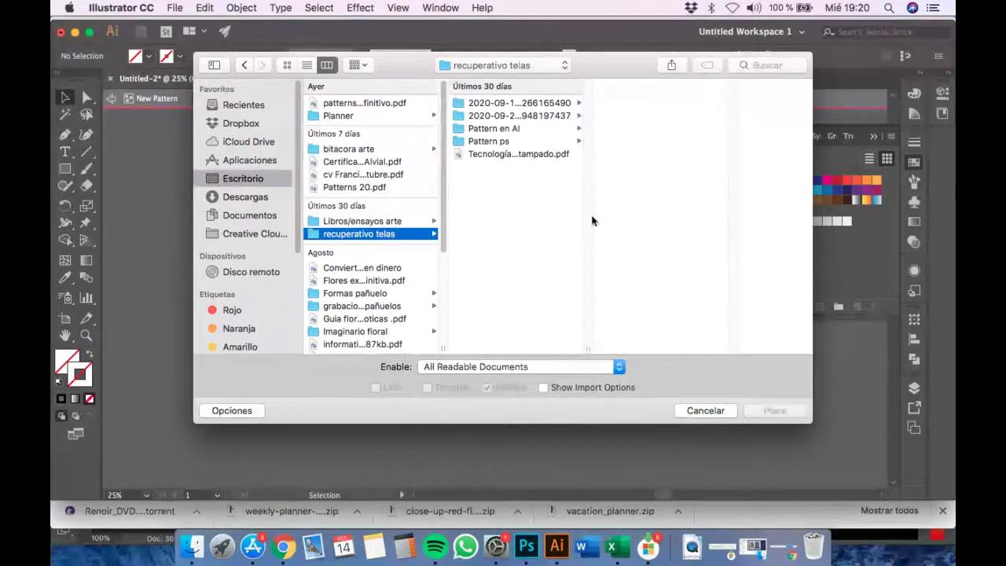
left_click(500, 130)
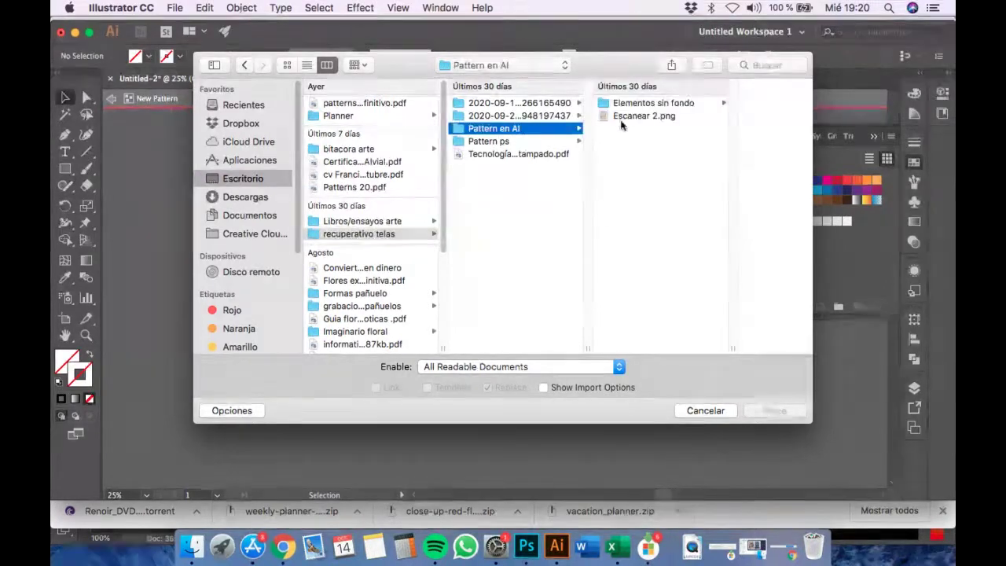
left_click(664, 103)
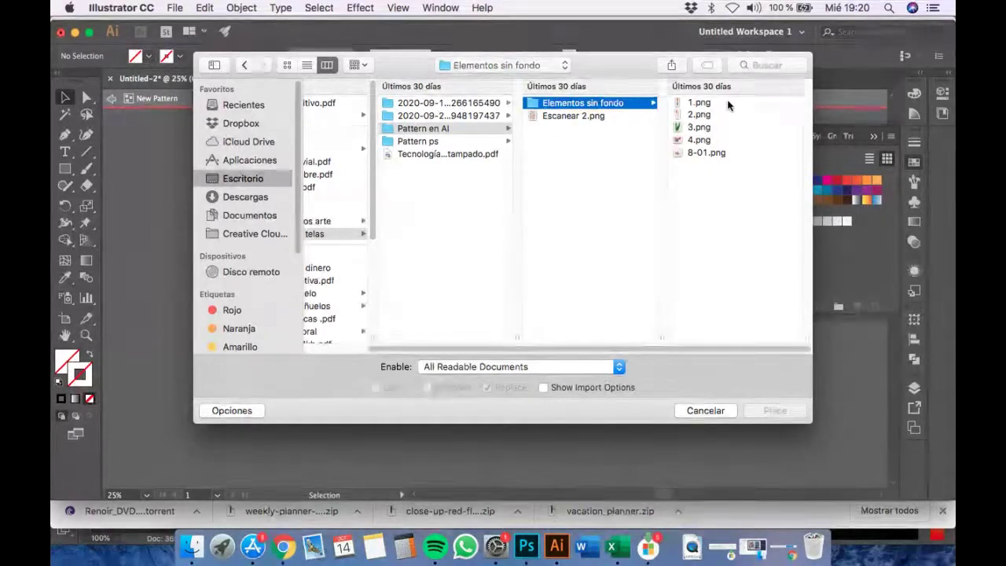
Select 1.png, 2.png, 3.png, 4.png and 8-01.png with Link turned off, and load them for placing.
left_click_drag(730, 101, 707, 151)
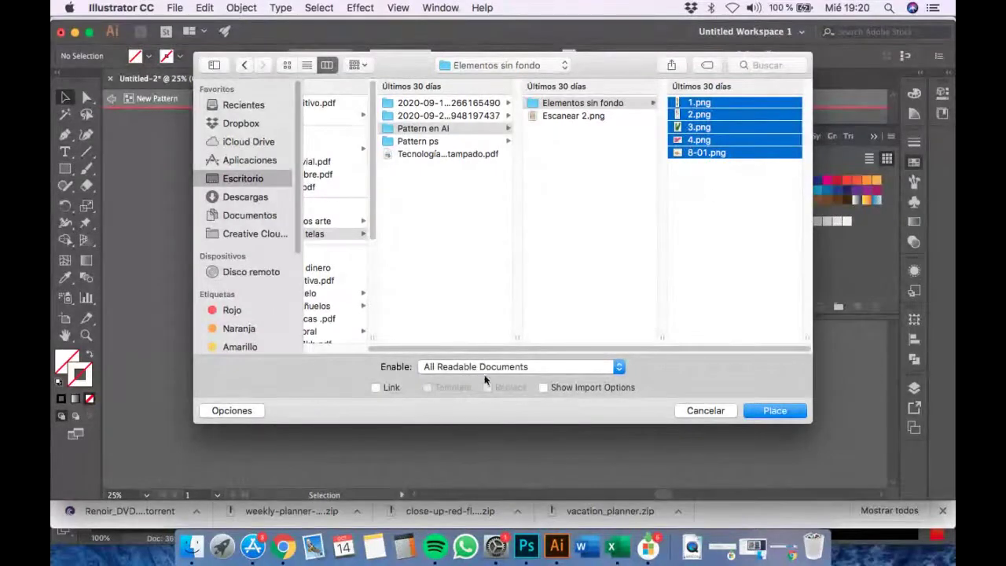
left_click(377, 388)
left_click(376, 388)
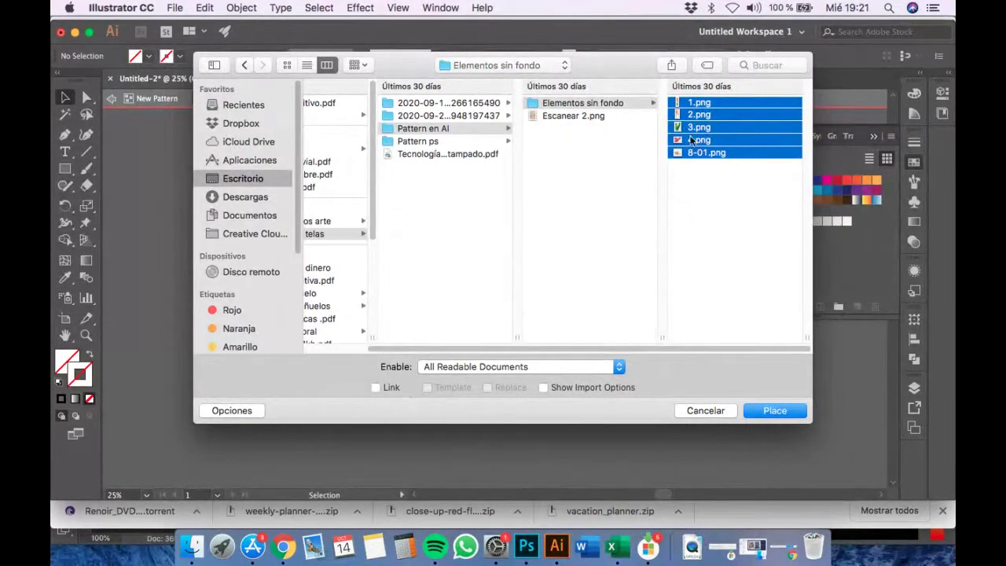
left_click(376, 388)
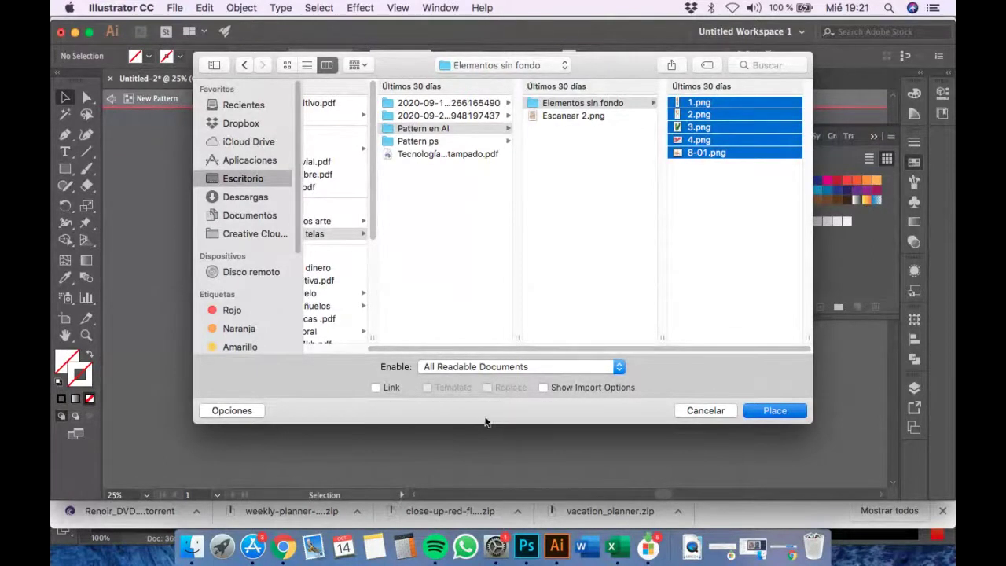
key("Return")
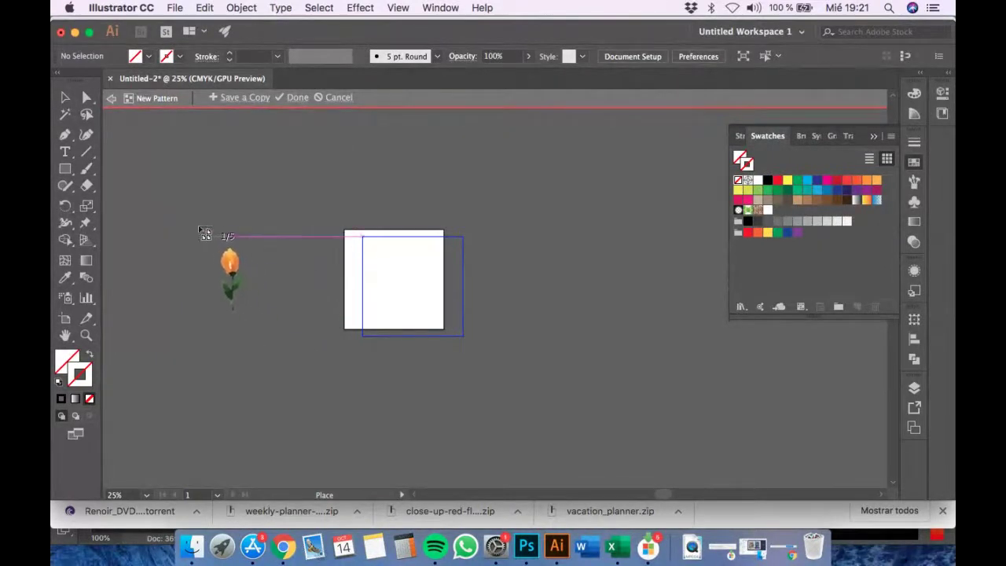
Place the five loaded images one by one at small sizes in the empty area left of the artboard.
scroll(198, 229, "up", 2)
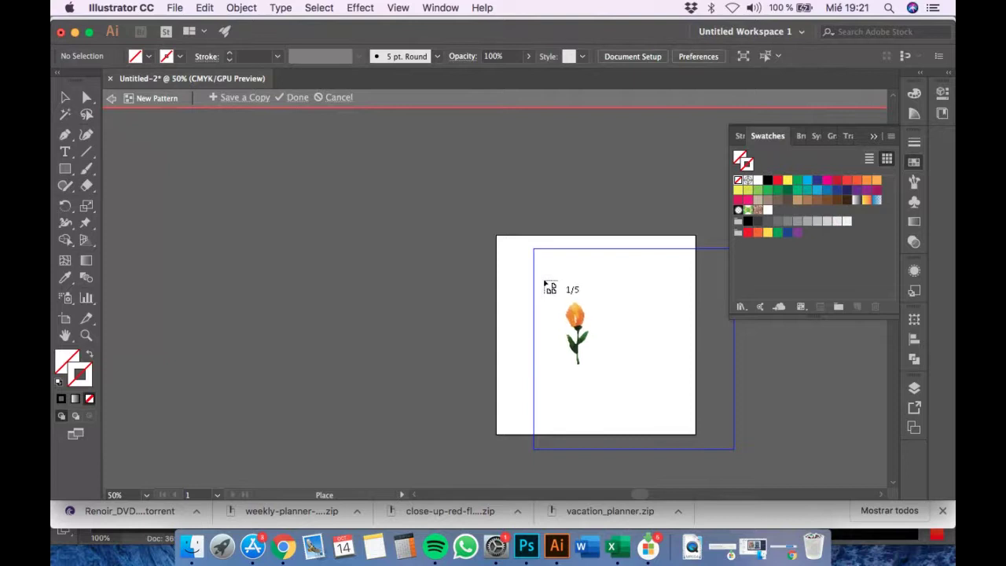
left_click_drag(264, 224, 274, 236)
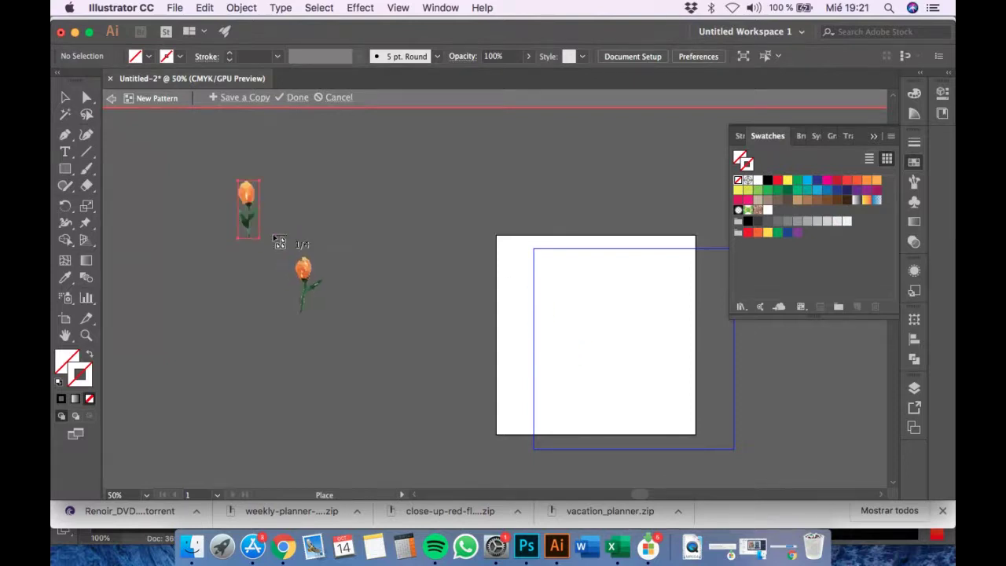
left_click_drag(261, 187, 284, 238)
left_click_drag(286, 186, 324, 241)
left_click_drag(196, 212, 239, 245)
left_click_drag(153, 233, 206, 284)
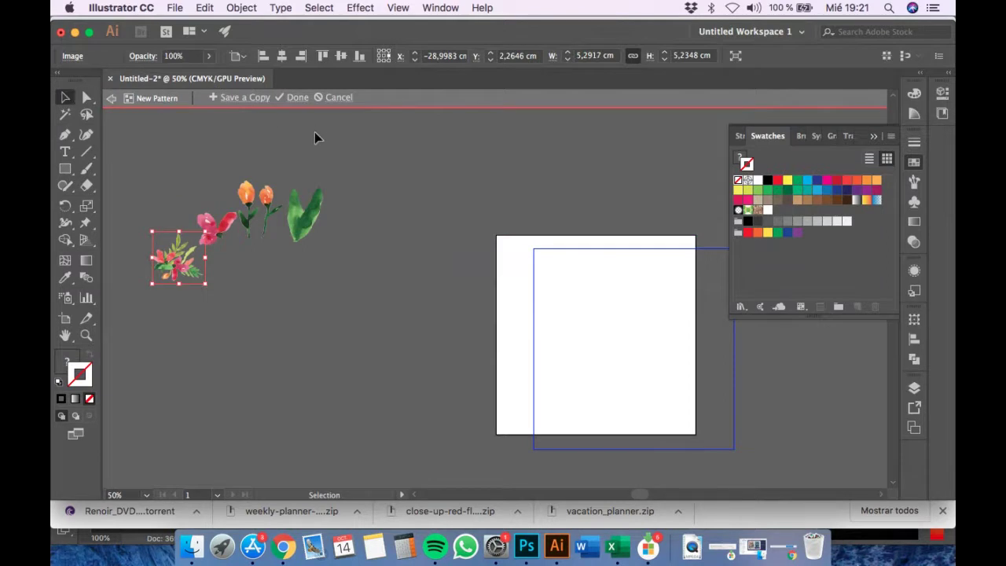
Enlarge the bouquet proportionally to about 7.1 cm wide, and move the second orange tulip beneath the first one.
left_click_drag(204, 285, 225, 303)
left_click(212, 221)
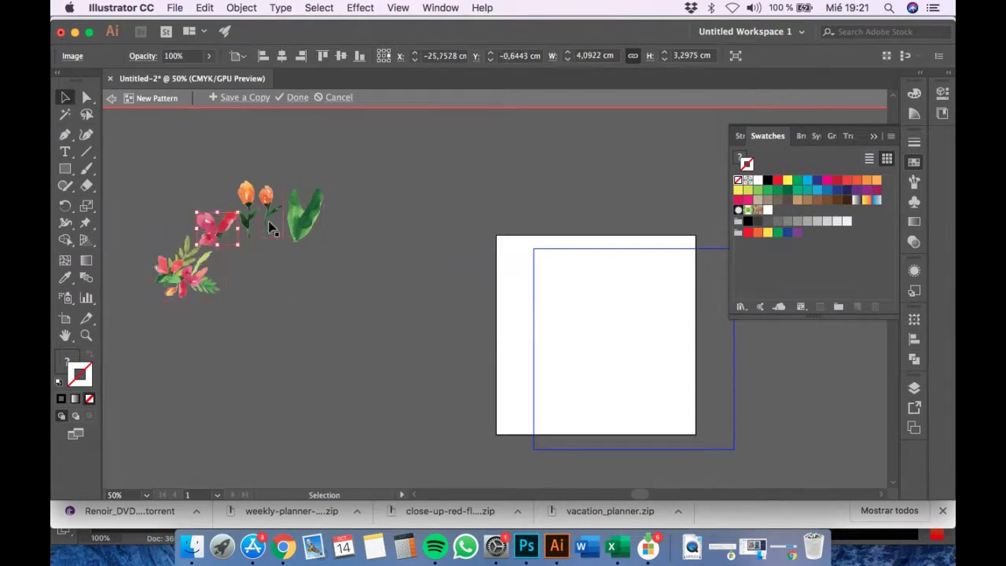
left_click_drag(263, 207, 243, 276)
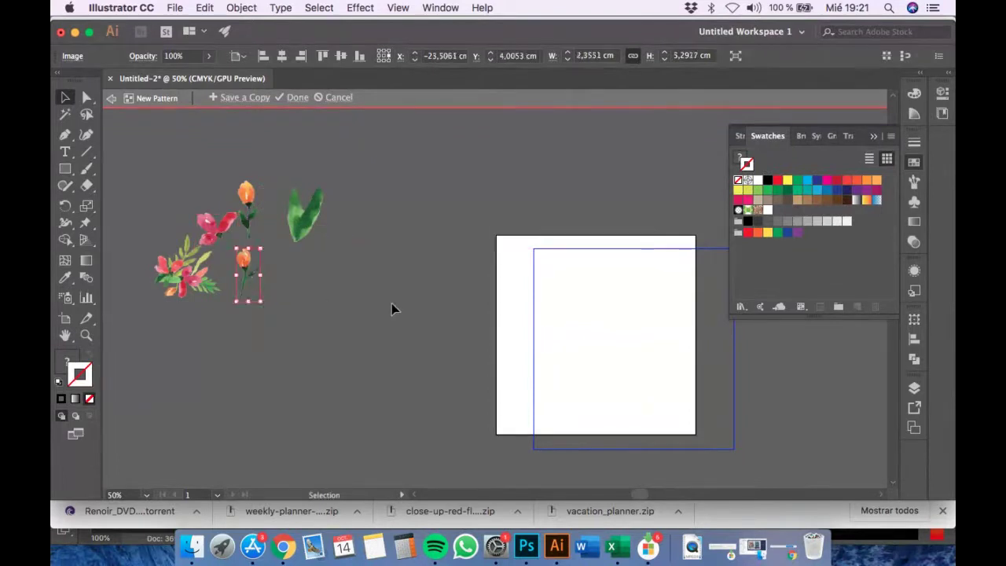
left_click(370, 291)
left_click(225, 298)
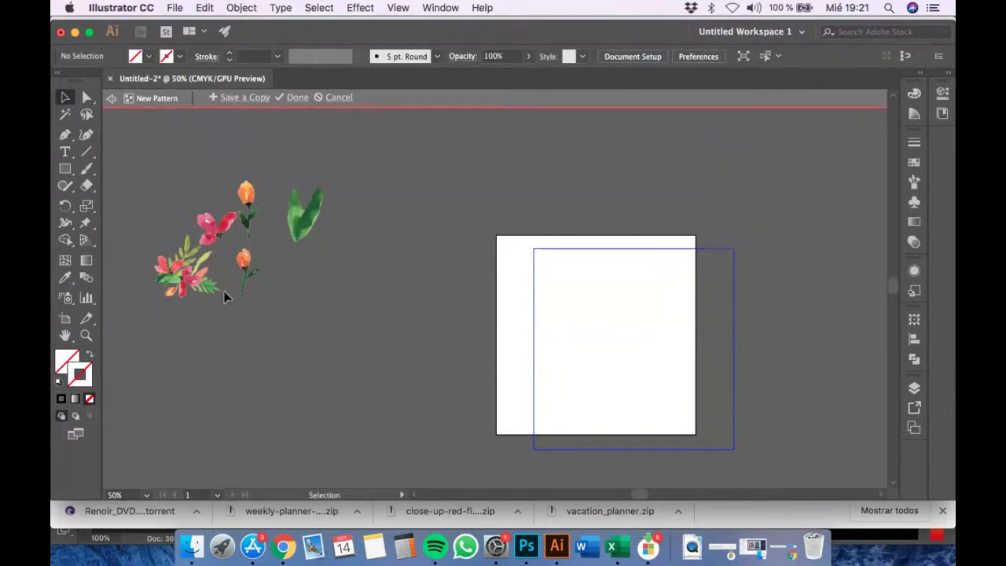
Move the bouquet into the pattern tile's upper-right corner and enlarge it proportionally to about 12.1 × 12 cm.
scroll(472, 353, "right", 5)
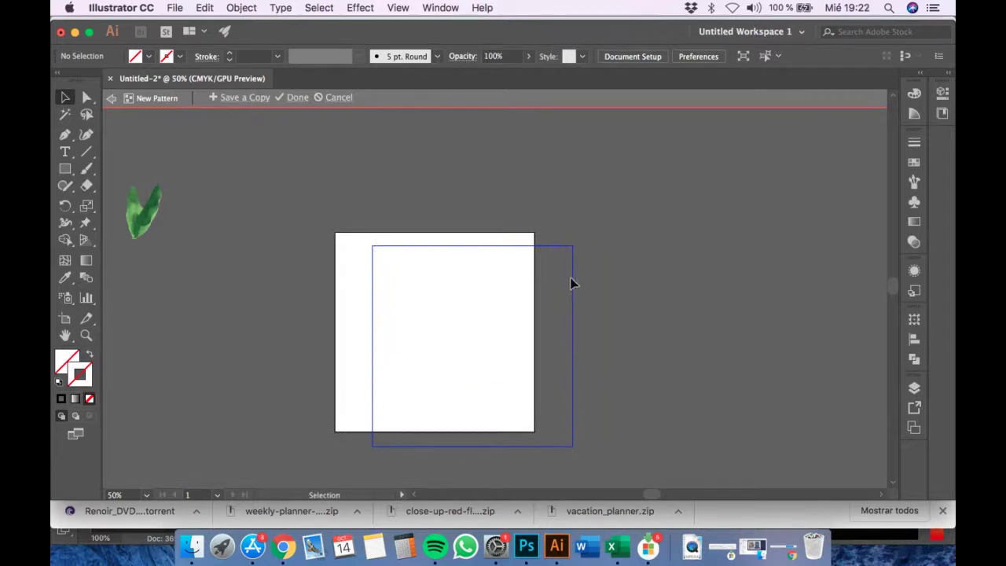
scroll(272, 283, "left", 3)
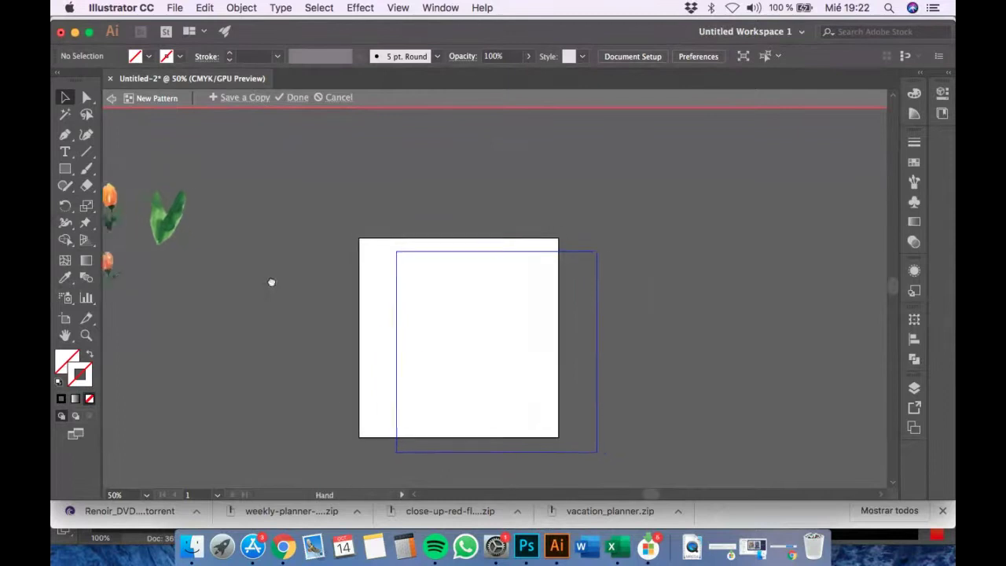
scroll(275, 286, "down", 2)
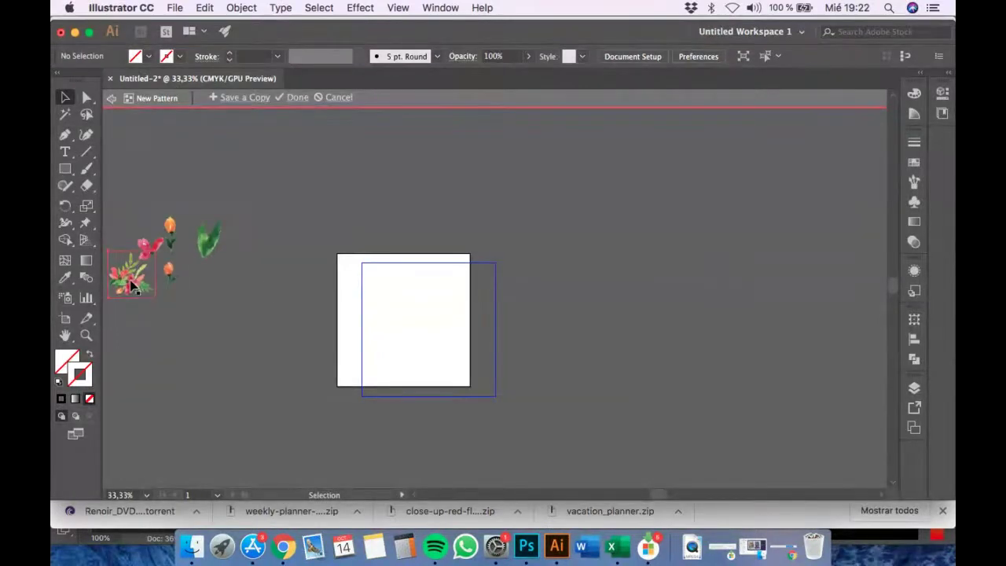
left_click_drag(136, 284, 471, 297)
left_click(527, 334)
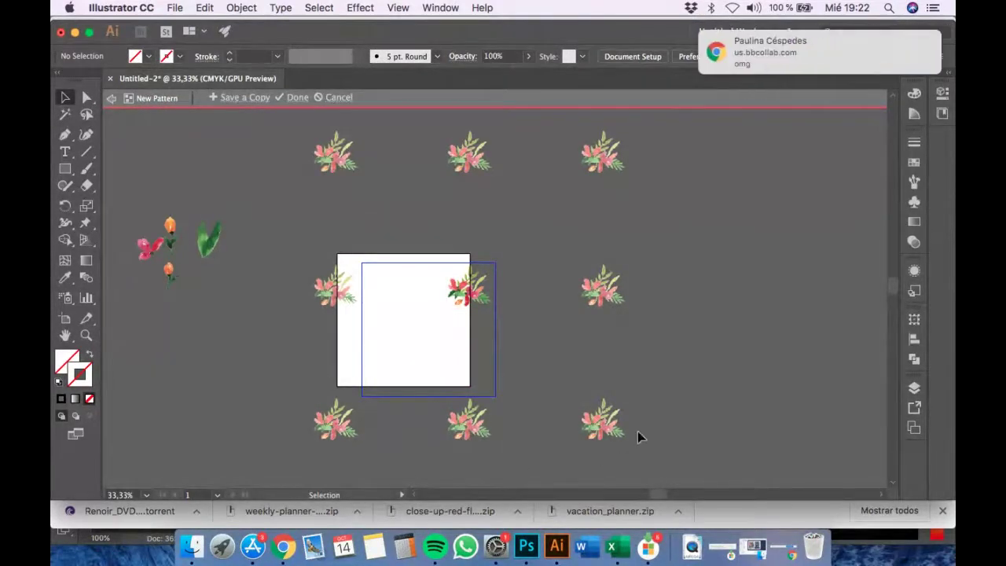
left_click(461, 299)
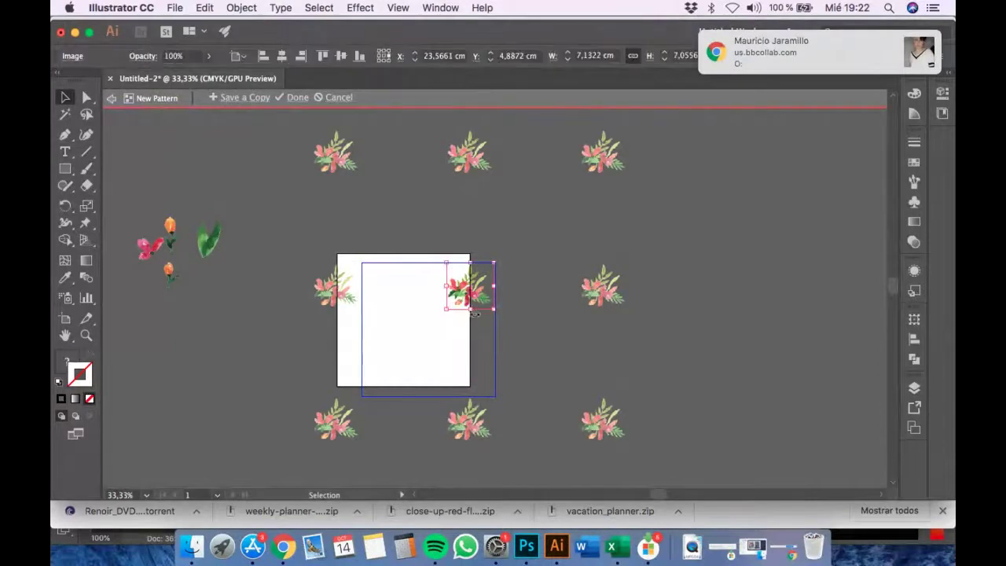
left_click_drag(448, 309, 423, 336)
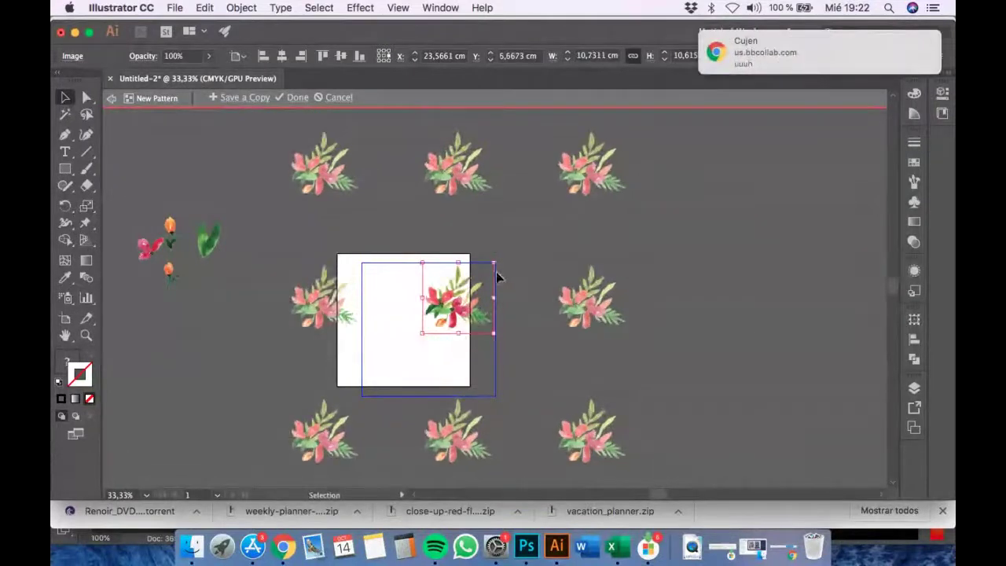
left_click_drag(496, 264, 505, 256)
left_click(530, 359)
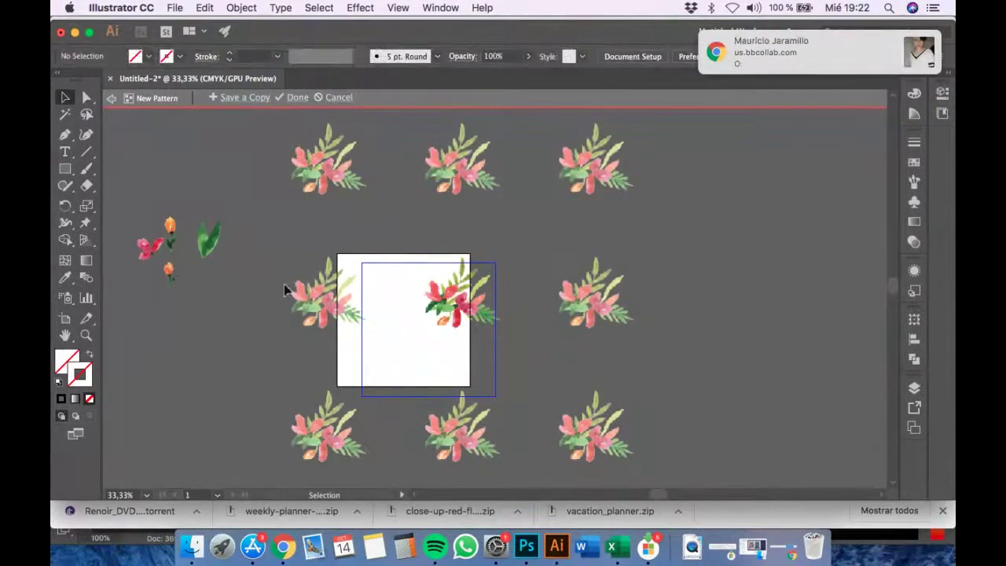
Copy the pink flower into the tile, just above and to the left of the bouquet, keeping the original outside.
left_click(149, 253)
left_click_drag(150, 255, 416, 282)
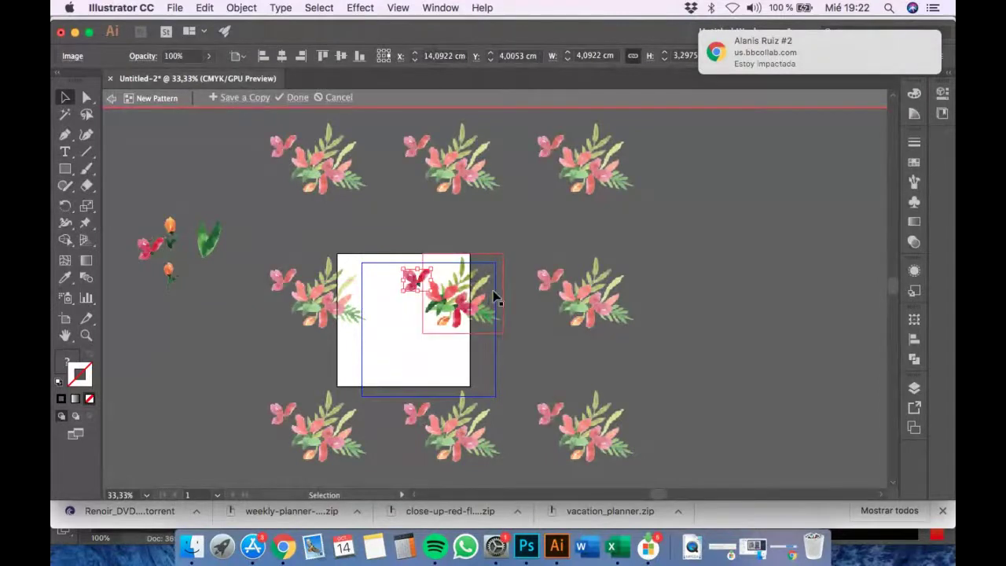
left_click(578, 248)
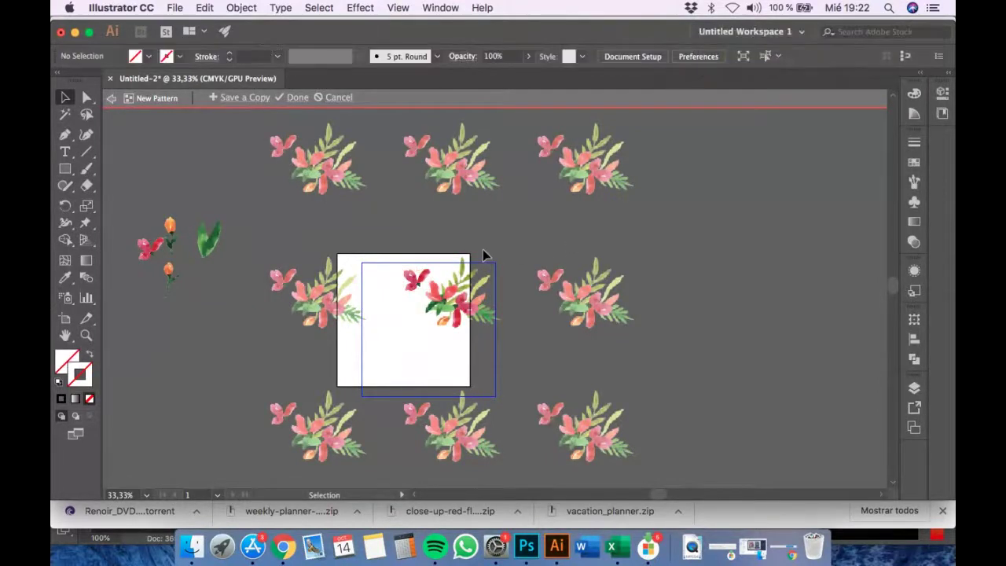
scroll(392, 285, "up", 1)
left_click_drag(423, 274, 445, 252)
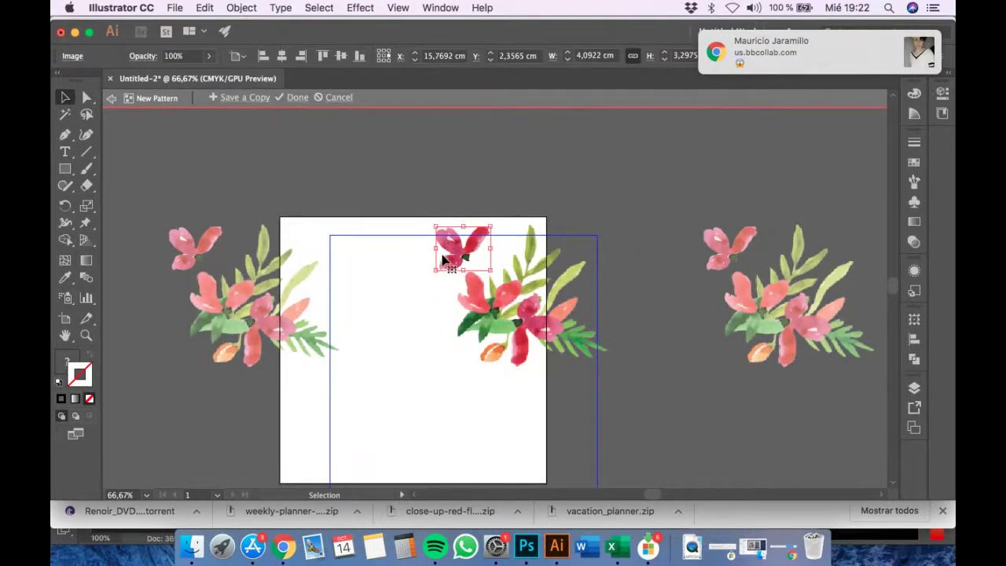
left_click(189, 331)
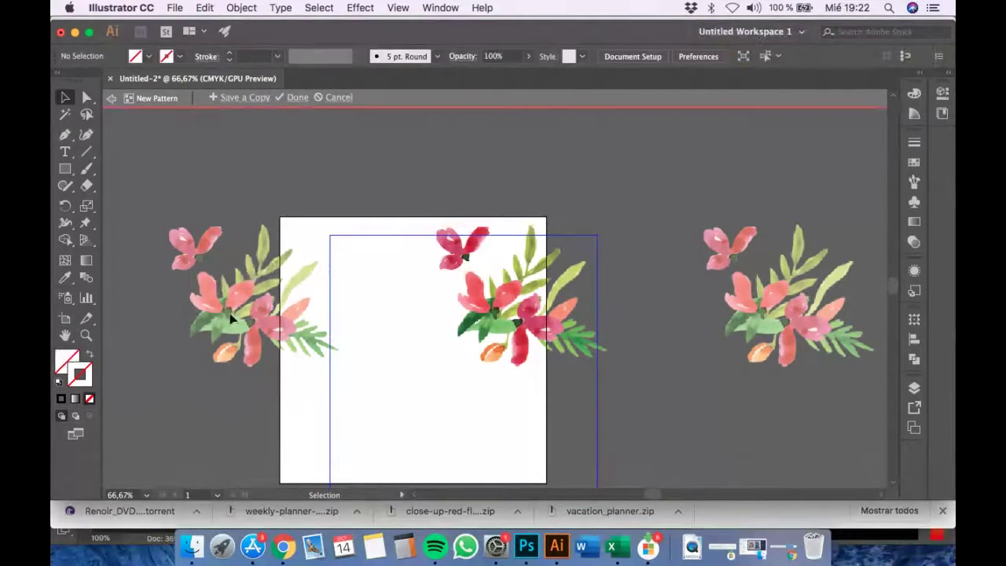
scroll(241, 314, "down", 1)
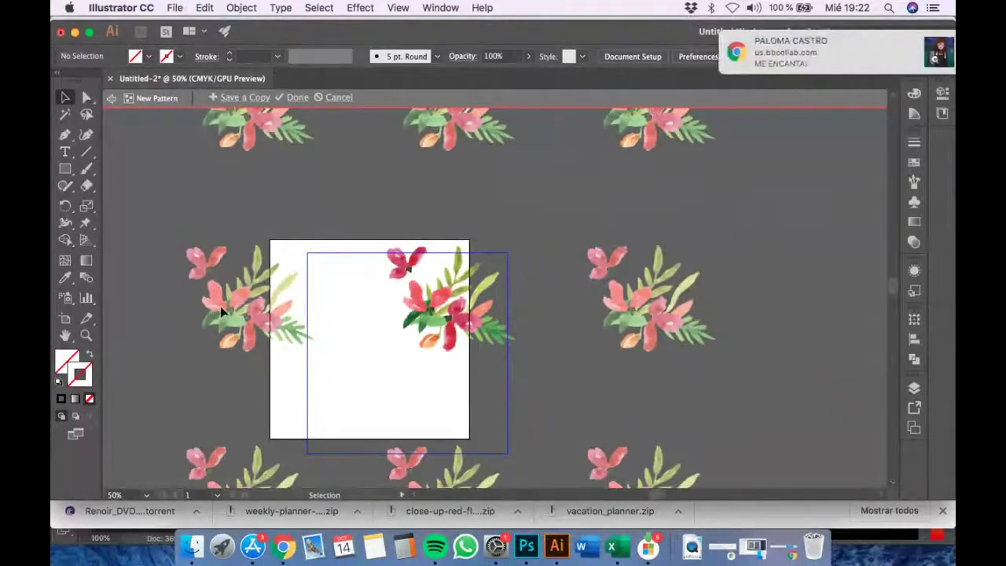
Move the green leaf into the tile between the pink flower and the bouquet, partly behind the bouquet.
left_click_drag(241, 314, 346, 295)
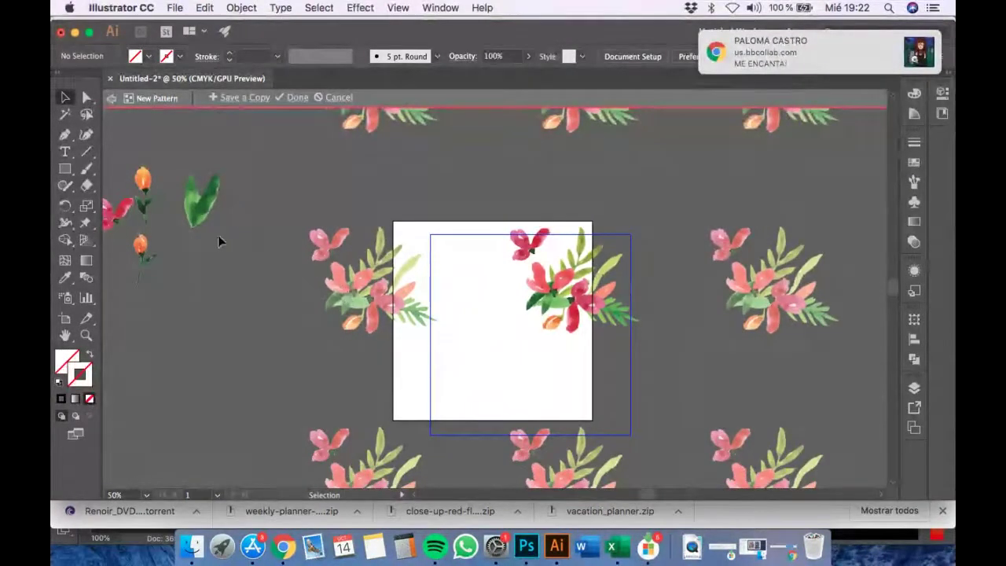
left_click(203, 214)
left_click_drag(220, 174, 552, 266)
left_click(645, 273)
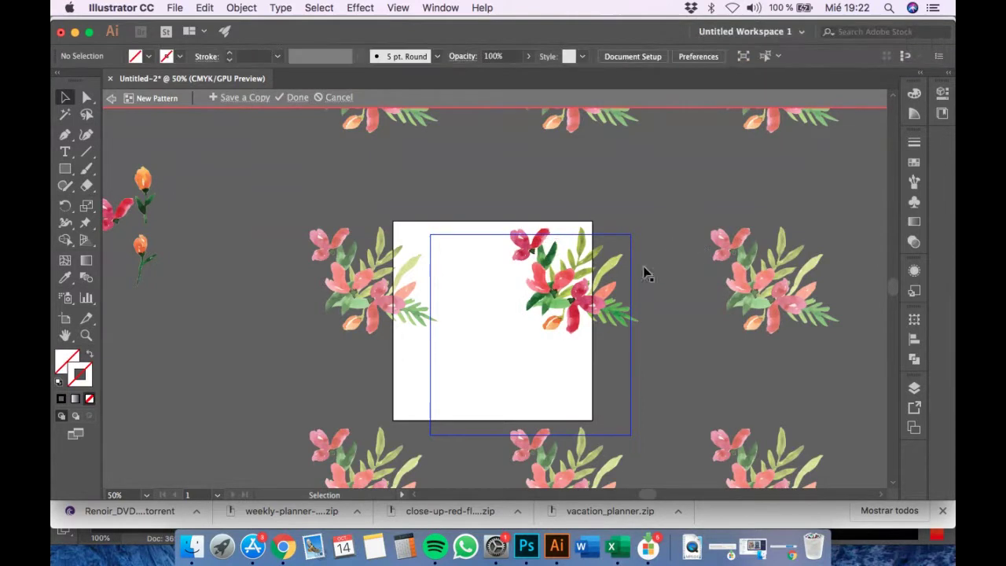
Duplicate the bouquet, pink flower and leaf together into the tile's lower-left area.
left_click(508, 340)
left_click_drag(508, 340, 487, 394)
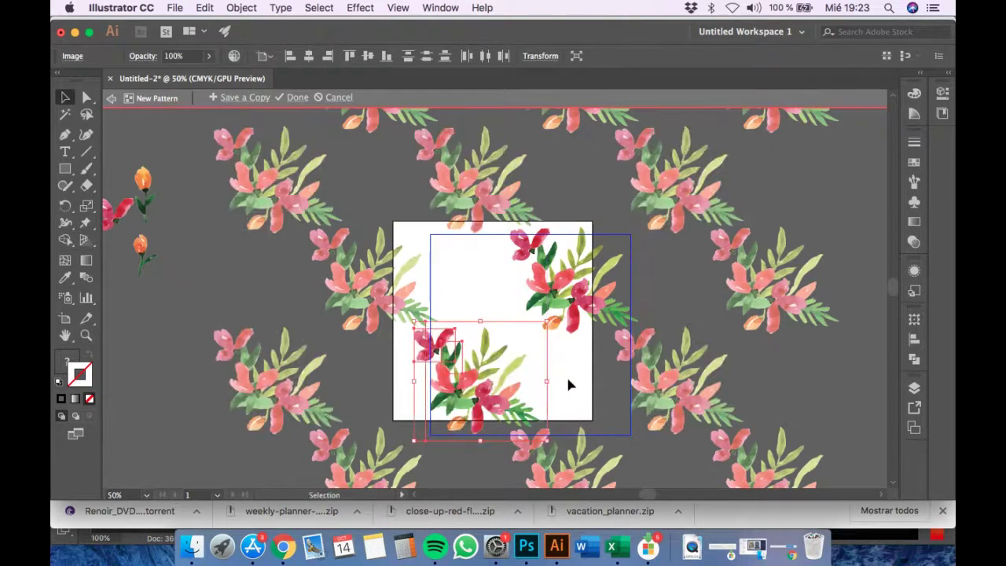
left_click(574, 385)
scroll(574, 384, "down", 2)
scroll(581, 388, "down", 2)
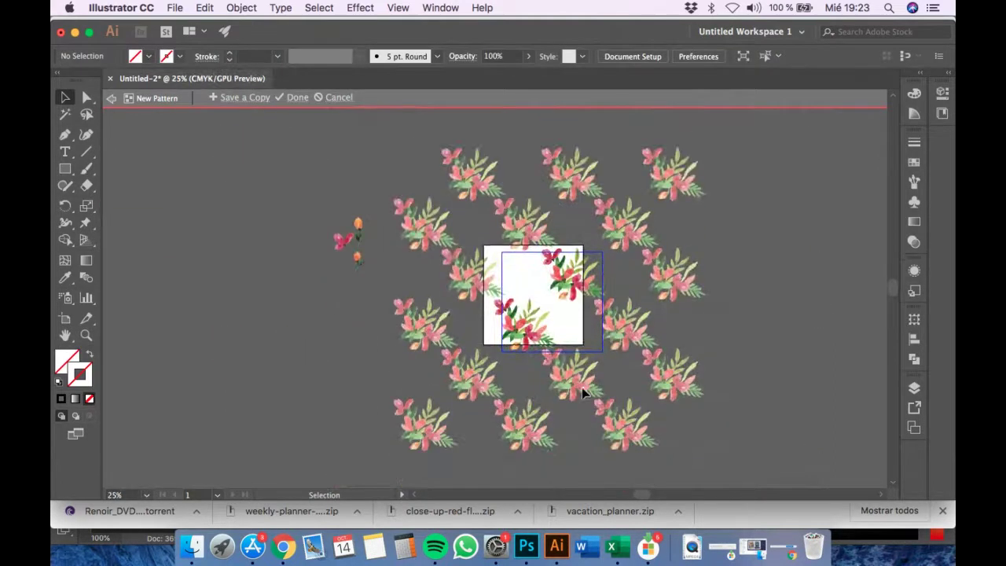
Copy the bouquet alone into the tile's upper-left area, and copy a pink flower into the gap beneath it.
scroll(589, 378, "up", 2)
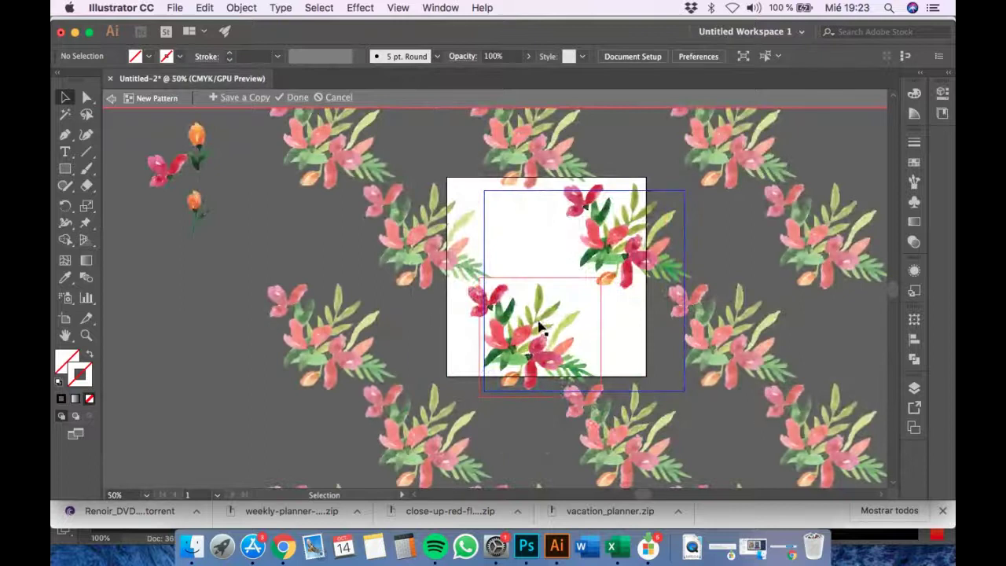
left_click_drag(519, 344, 525, 242)
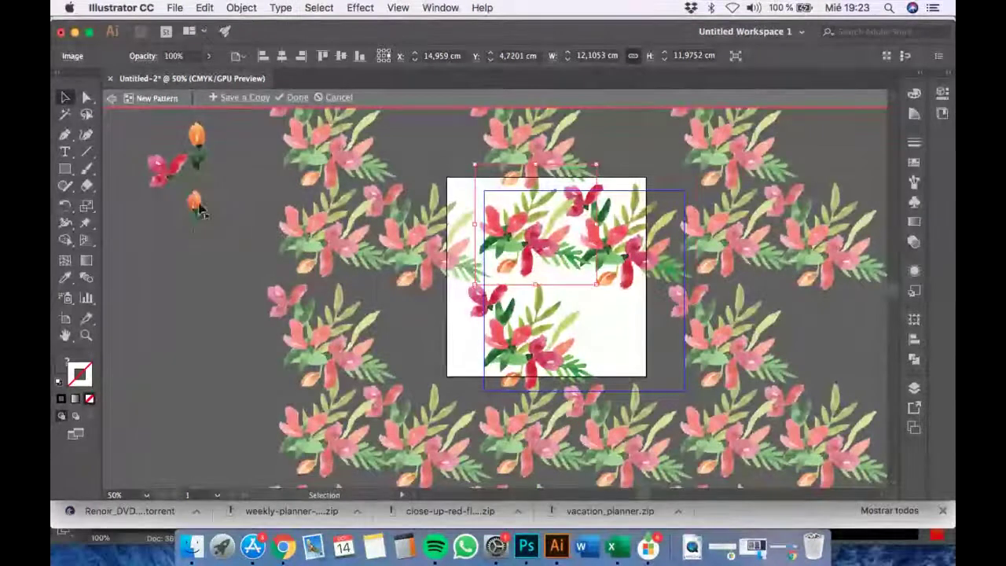
left_click(480, 307)
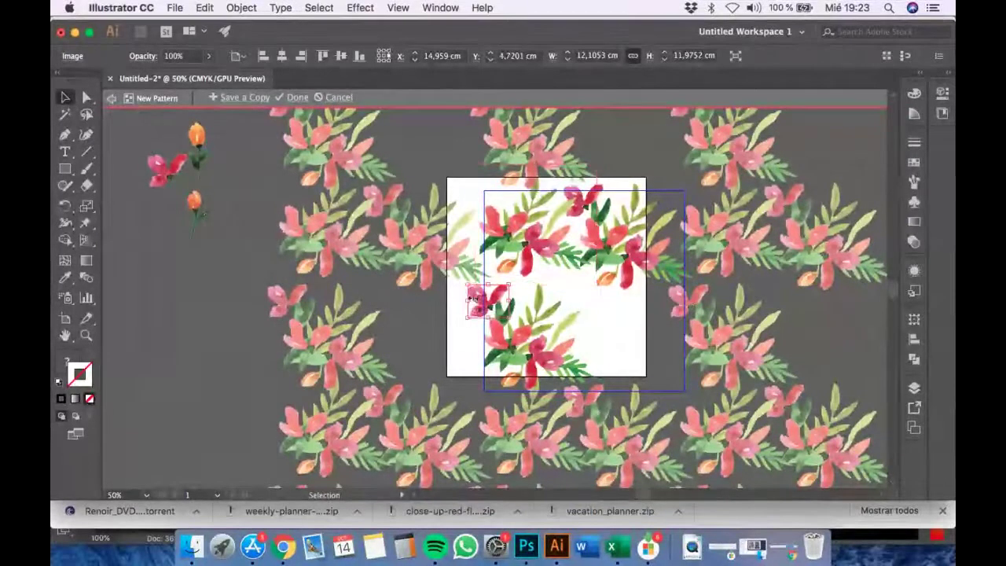
left_click(168, 185)
left_click_drag(159, 168, 554, 283)
left_click(643, 253)
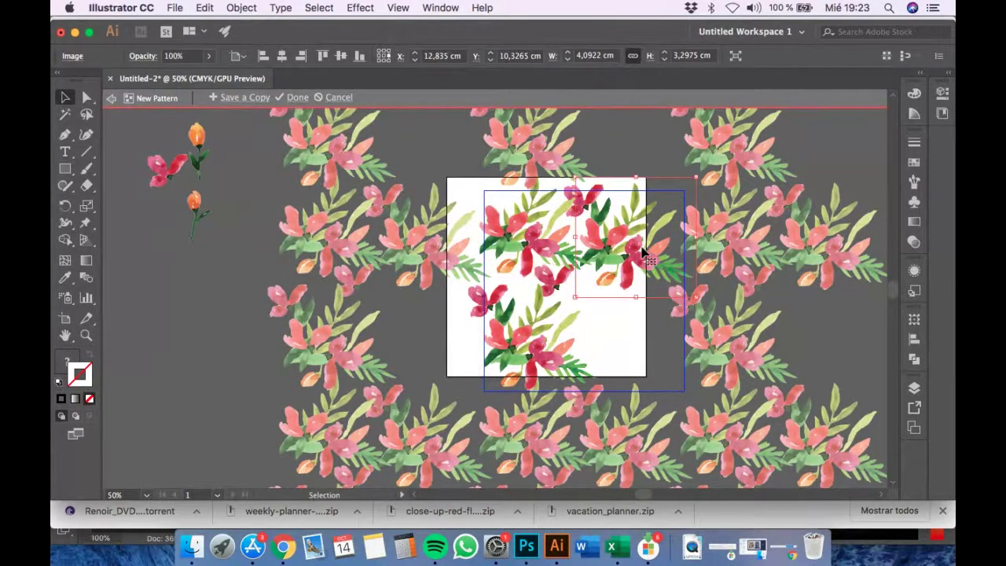
Duplicate the upper-right bouquet into the tile's lower-right area and shift the copy slightly up and to the right.
left_click_drag(642, 252, 637, 347)
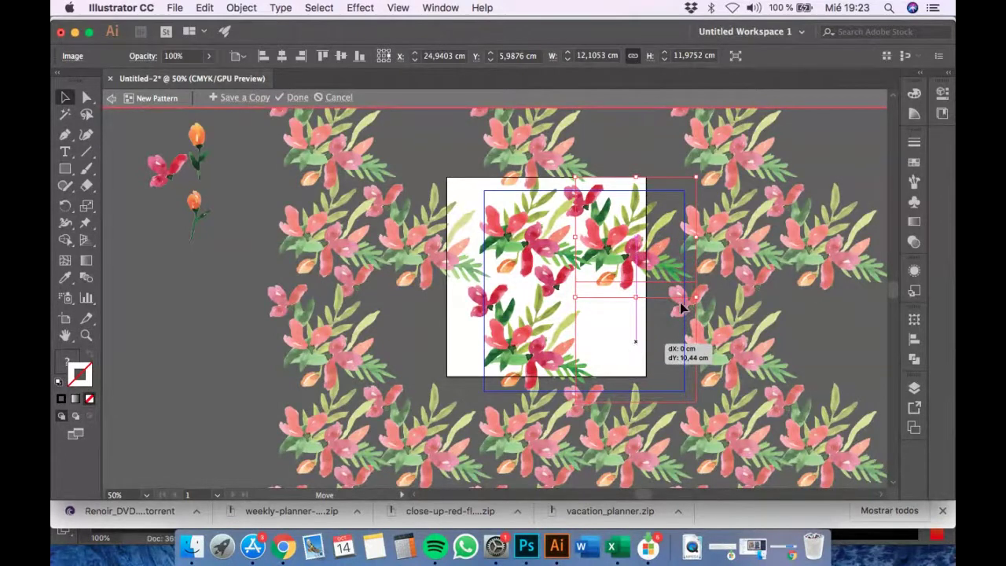
left_click_drag(677, 294, 674, 292)
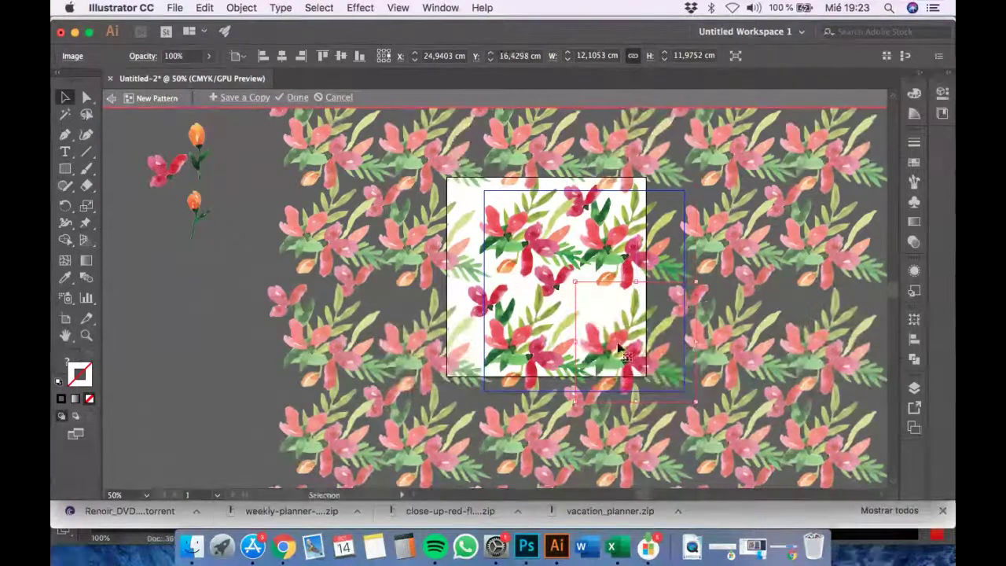
left_click_drag(619, 349, 627, 343)
key("super+minus")
key("super+minus")
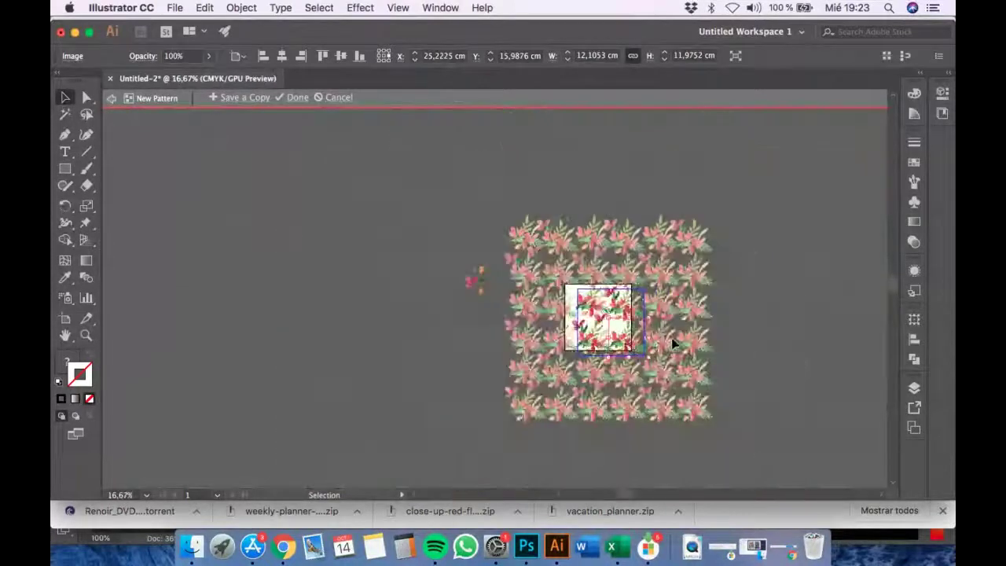
scroll(634, 326, "up", 1)
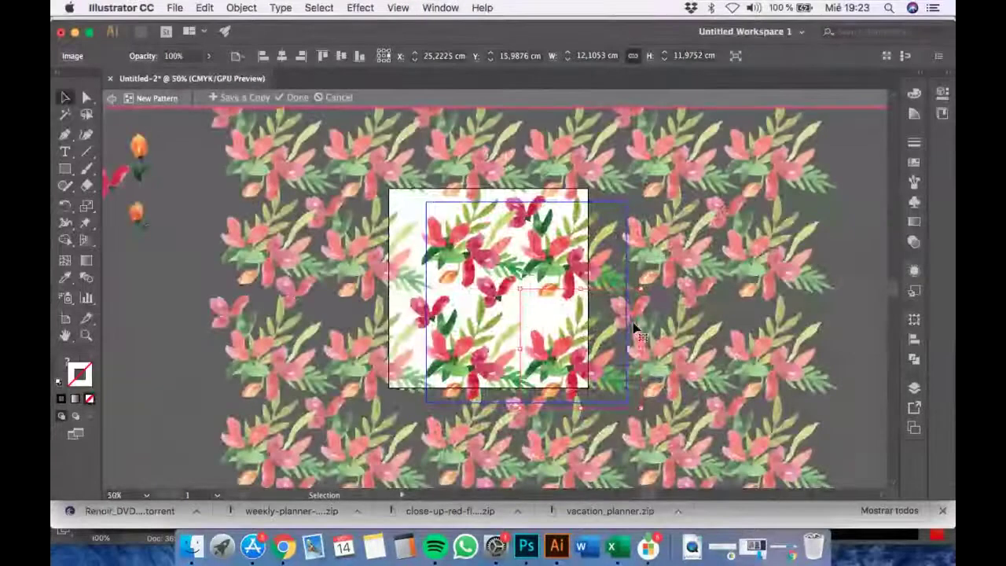
Move one orange flower from outside into the tile's empty gap above the lower-right bouquet.
left_click_drag(511, 293, 537, 313)
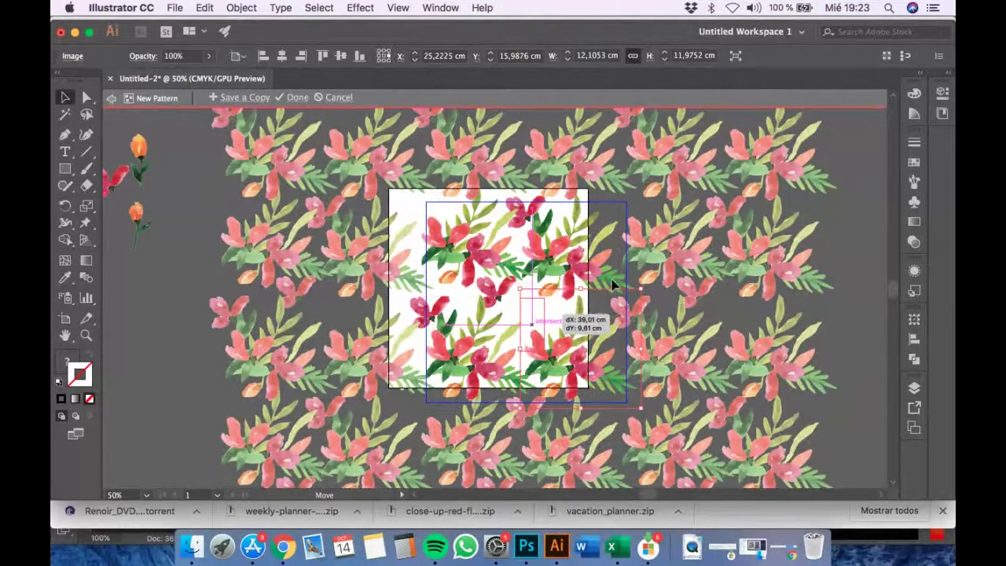
left_click_drag(681, 280, 681, 280)
left_click(664, 271)
scroll(534, 315, "up", 5)
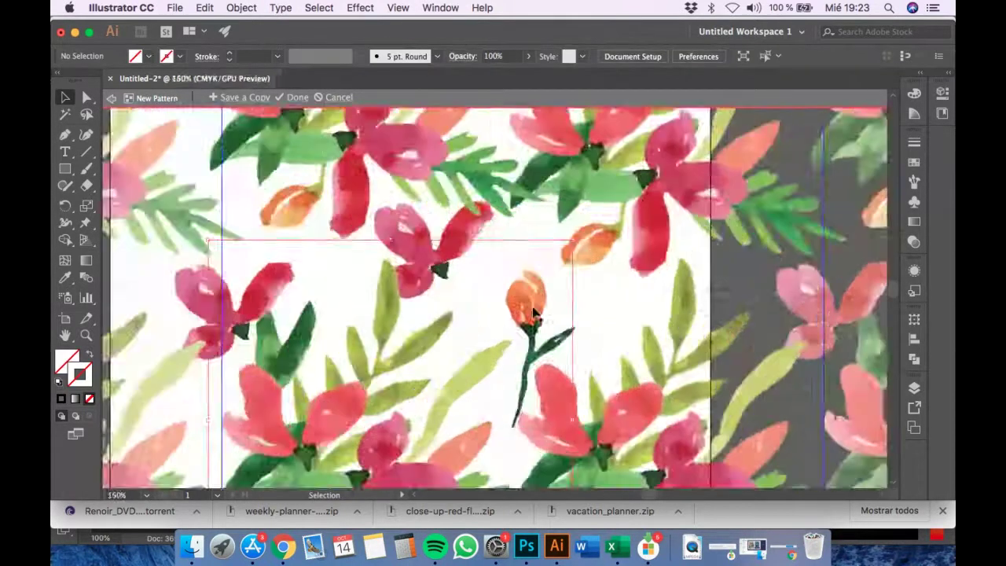
left_click(533, 315)
scroll(534, 315, "down", 3)
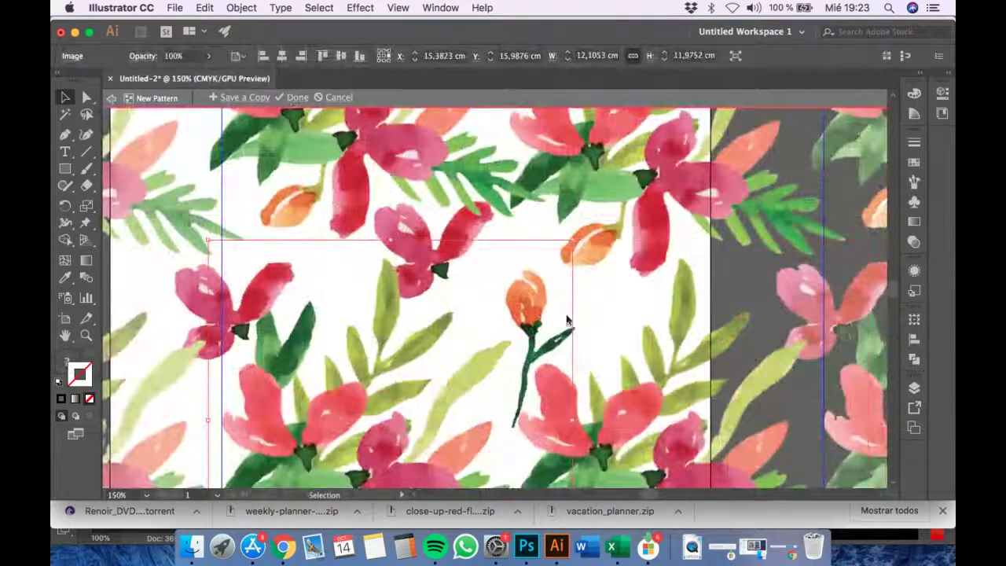
scroll(611, 334, "down", 2)
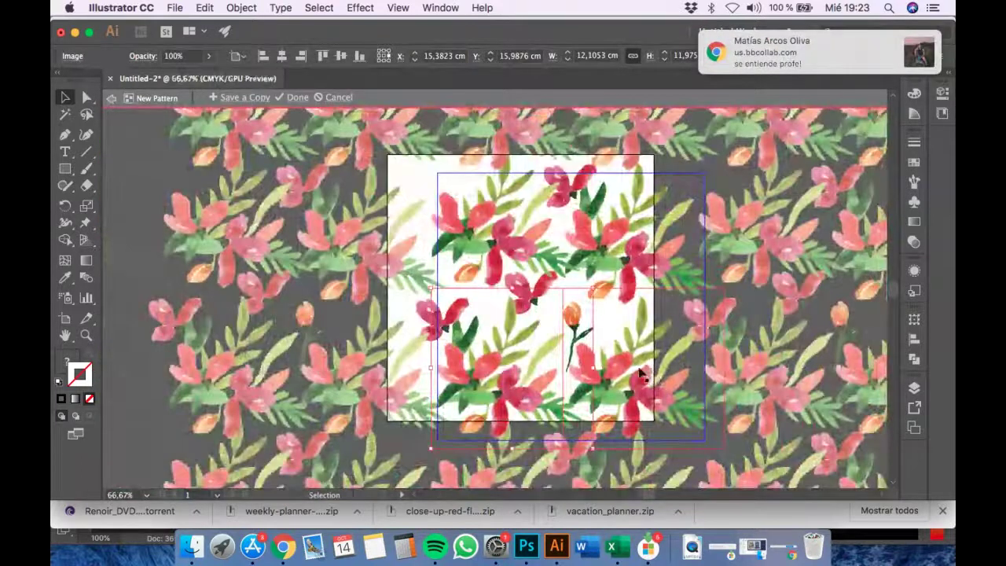
Move the remaining pink flower from outside the pattern into the tile's upper-left corner, above the bouquet there.
scroll(234, 230, "down", 1)
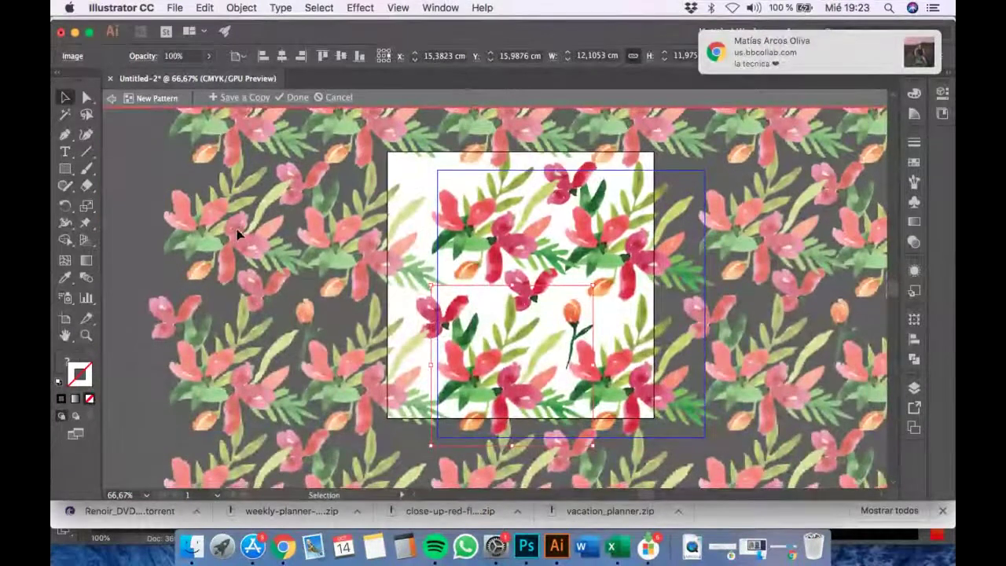
scroll(237, 235, "down", 2)
left_click_drag(238, 231, 313, 261)
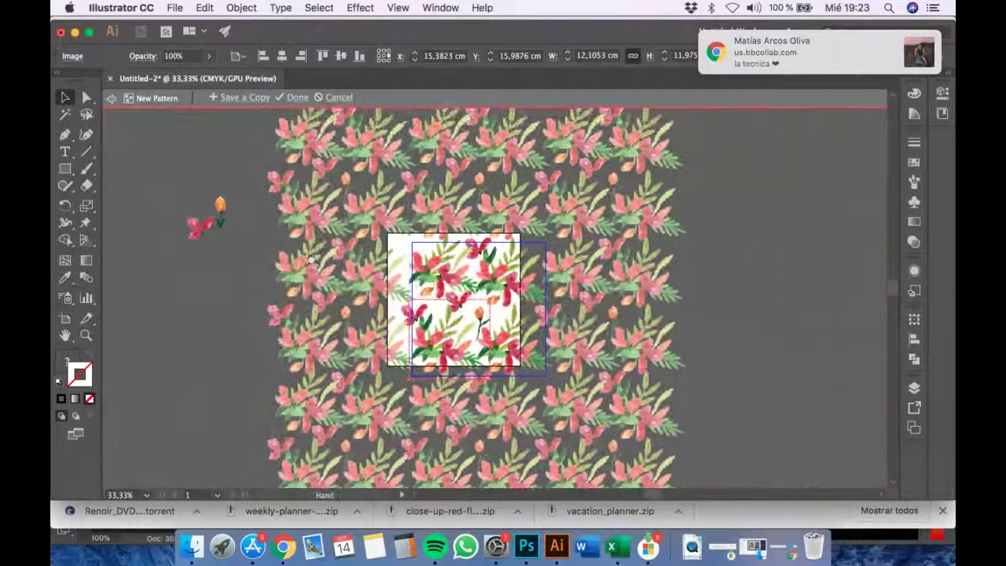
scroll(374, 263, "down", 2)
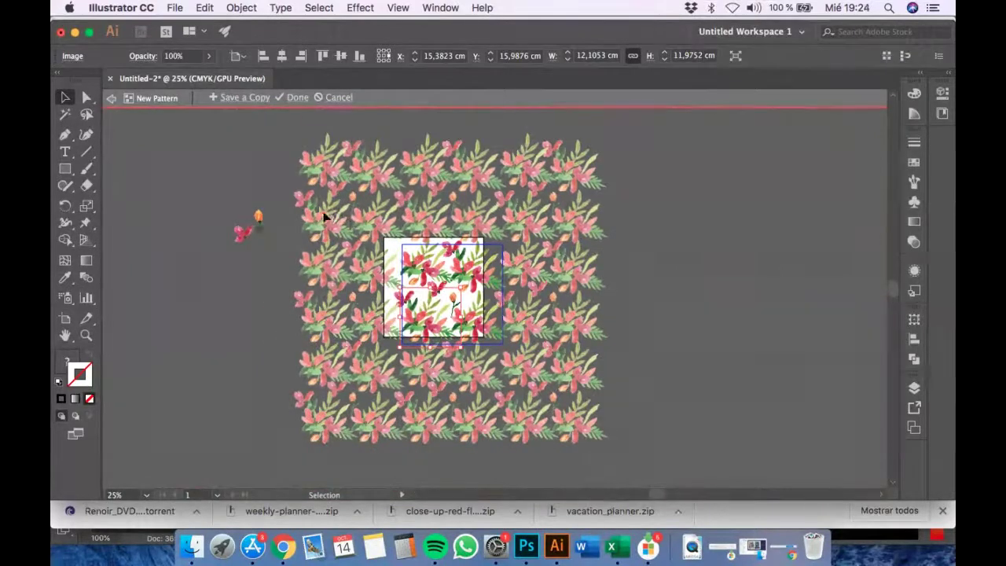
left_click(247, 289)
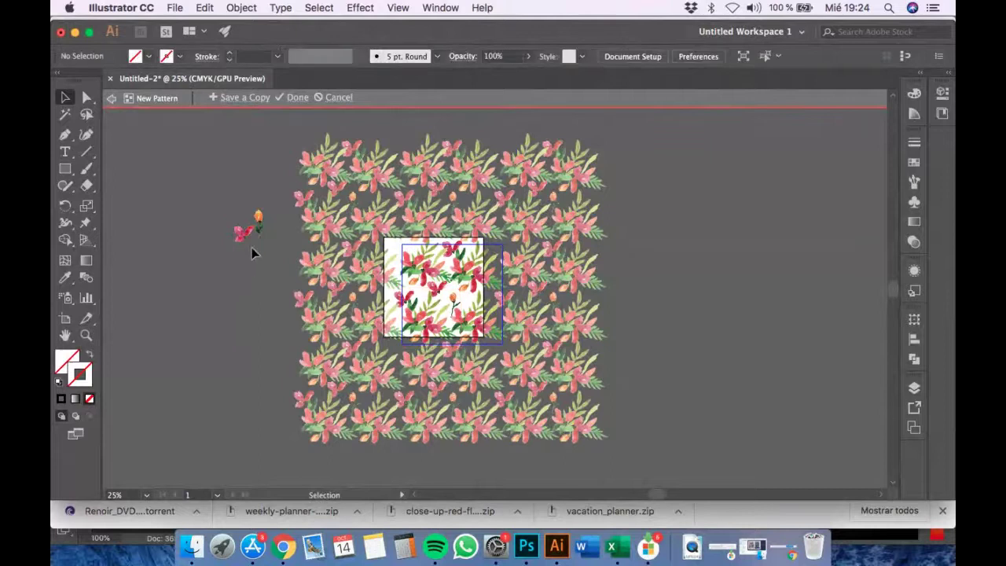
left_click_drag(242, 236, 406, 252)
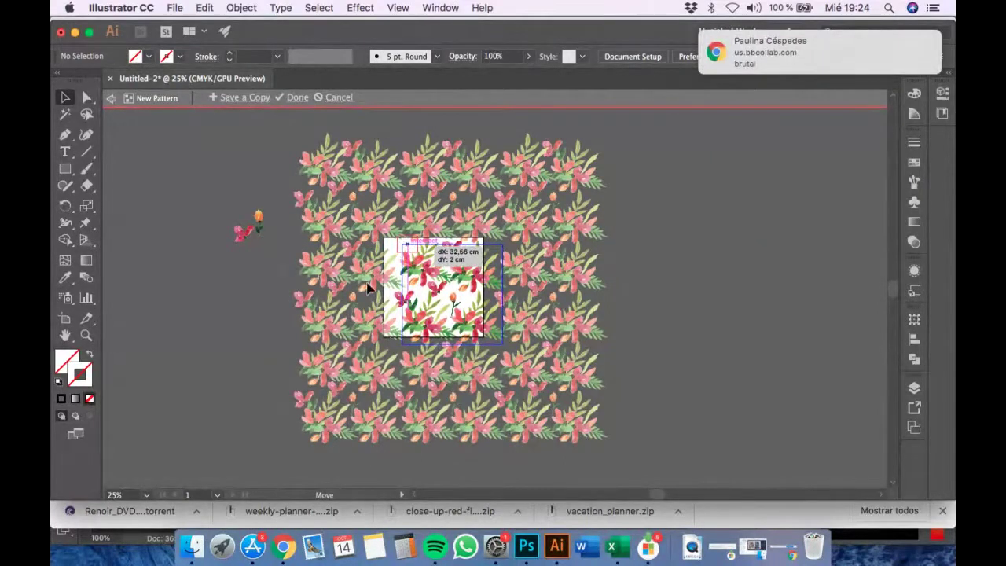
left_click_drag(369, 287, 293, 290)
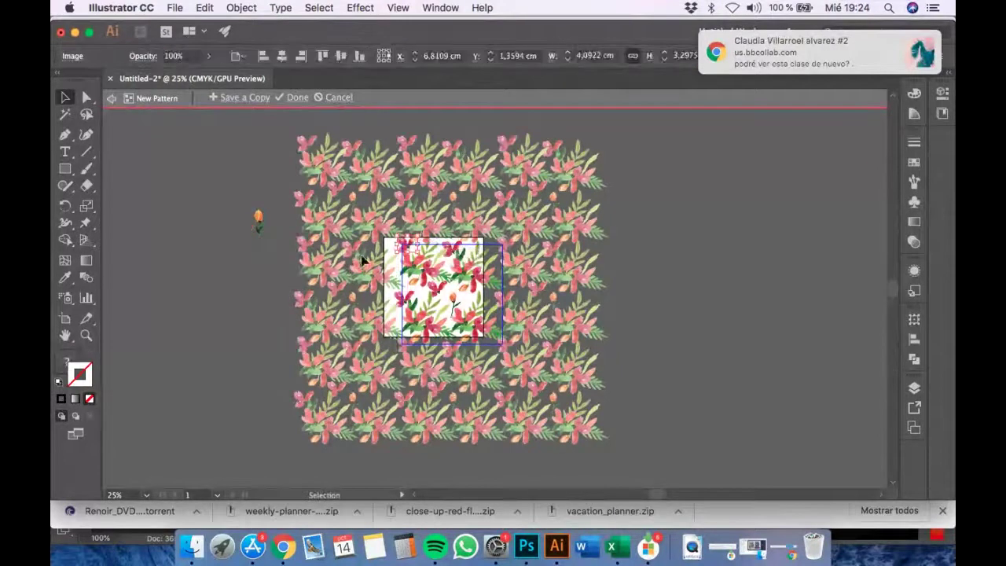
left_click(664, 226)
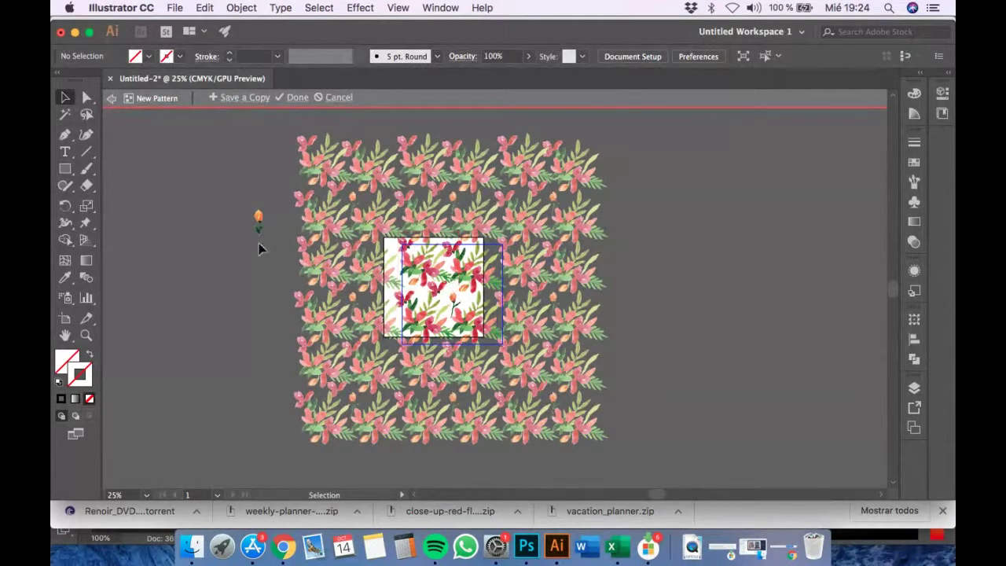
Shift the tile's upper-left bouquet about 0.4 cm to the right and 0.5 cm down, below the pink flower.
left_click(259, 222)
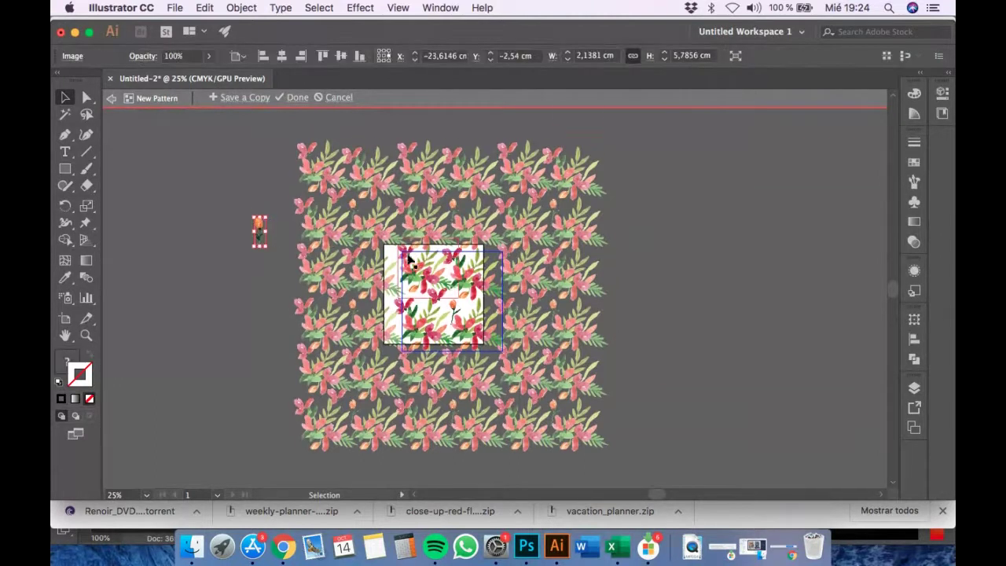
scroll(409, 246, "up", 5)
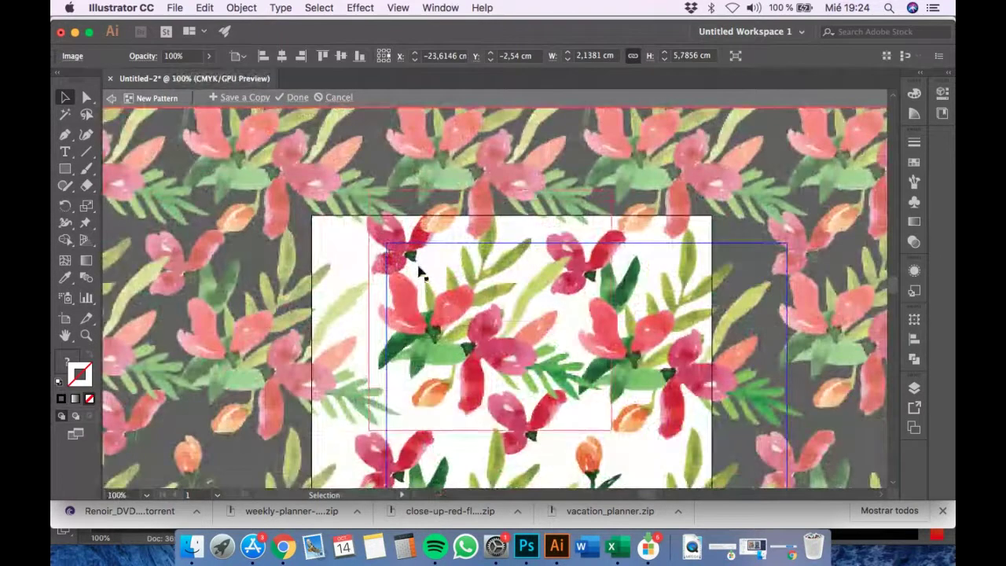
left_click_drag(418, 266, 430, 288)
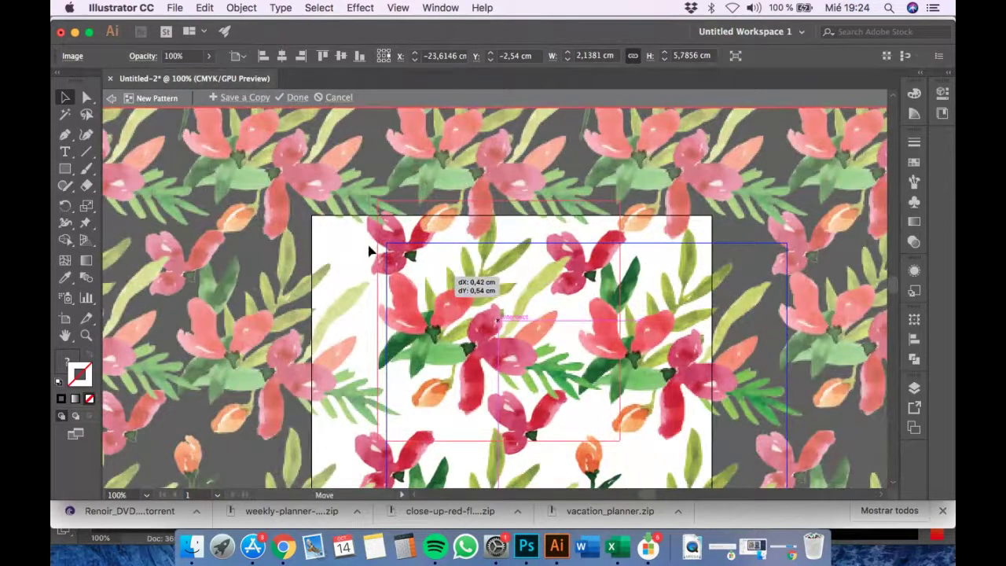
Copy the upper-left pink flower into the gap beside the orange flower, and shift the lower-right bouquet 1.35 cm to the left.
left_click_drag(370, 250, 369, 248)
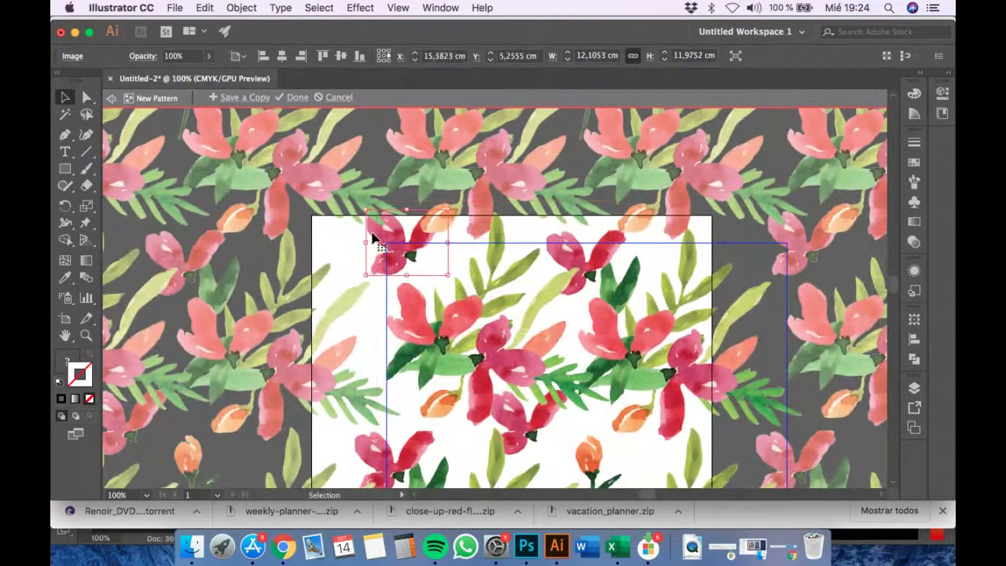
scroll(375, 240, "down", 1)
left_click_drag(378, 242, 552, 375)
scroll(590, 378, "down", 2)
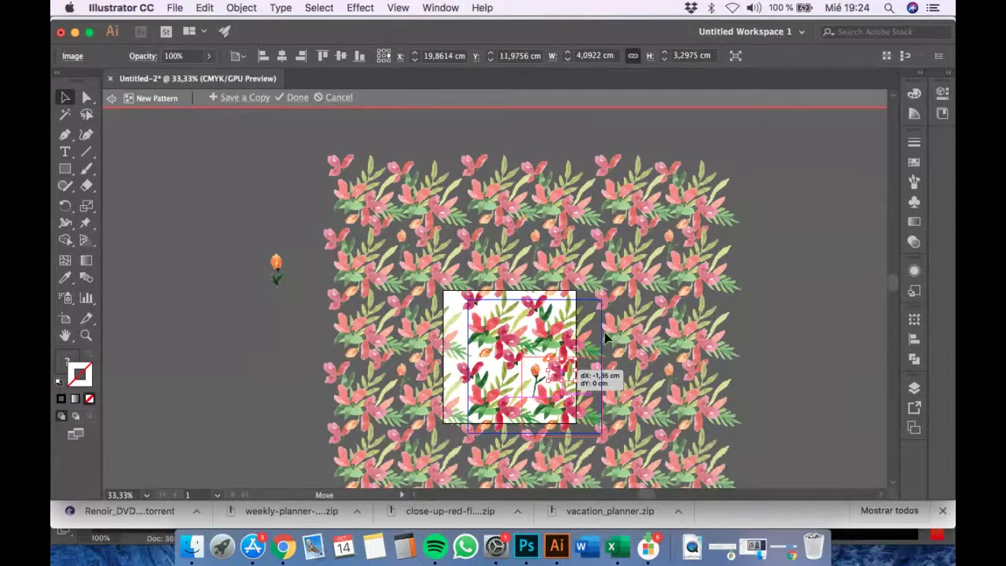
left_click_drag(611, 335, 606, 341)
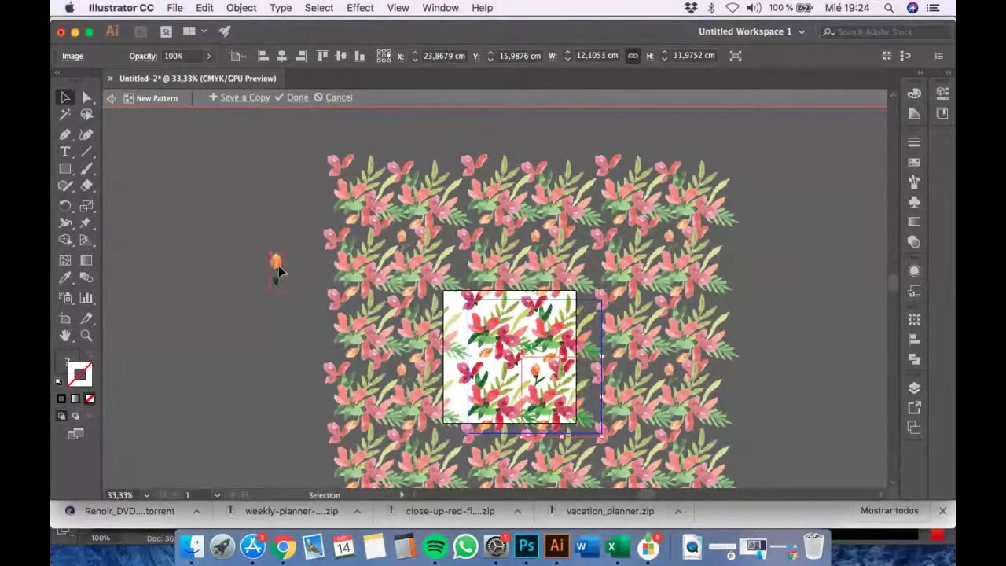
Delete the leftover orange flower outside the pattern and finish editing the pattern.
left_click(278, 268)
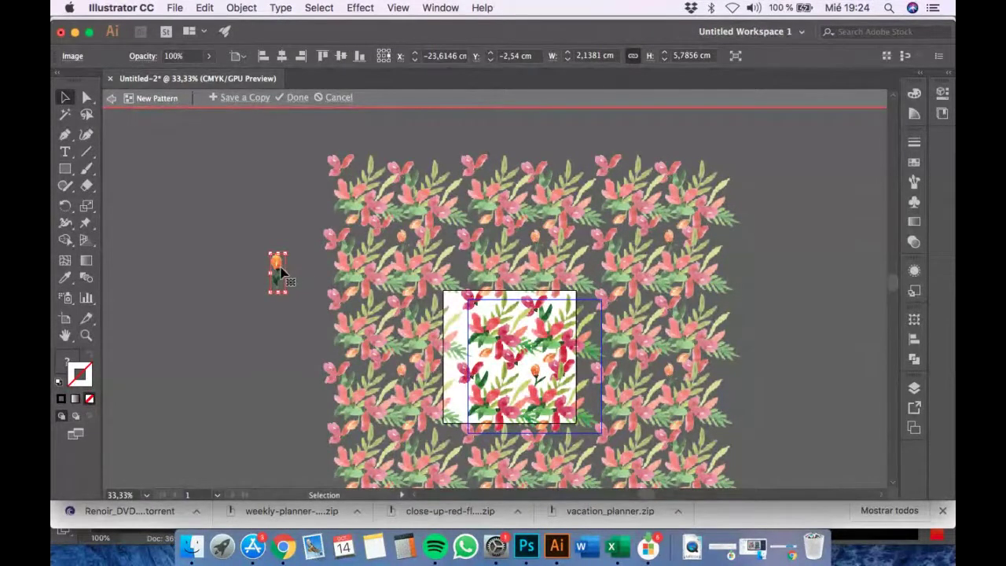
key("Delete")
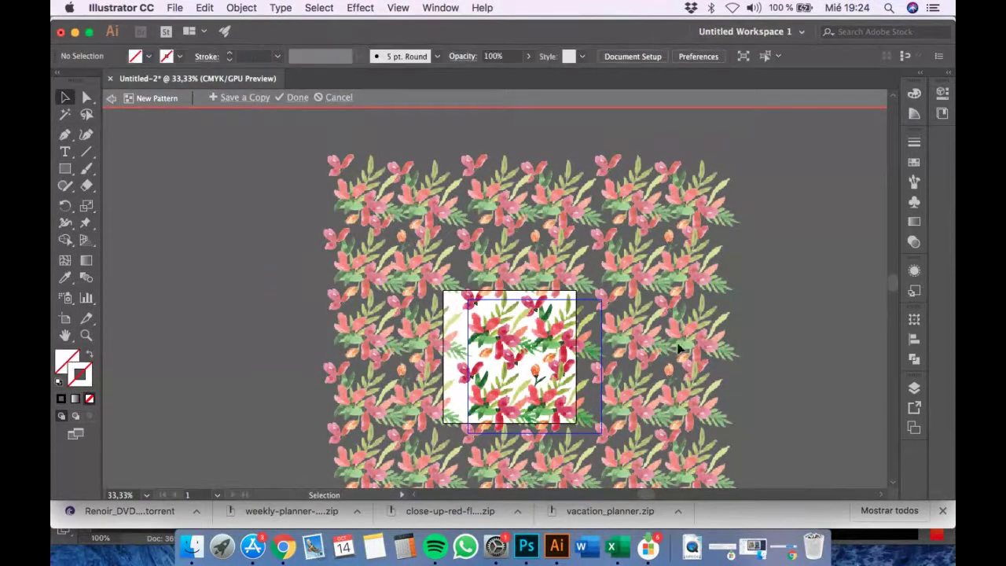
scroll(653, 338, "down", 1)
scroll(748, 337, "down", 1)
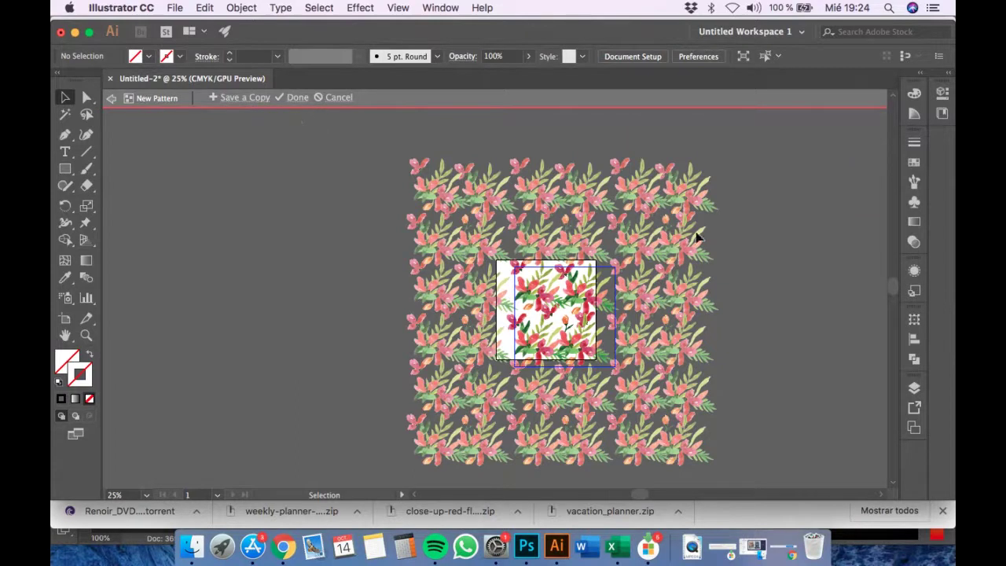
left_click_drag(693, 238, 591, 233)
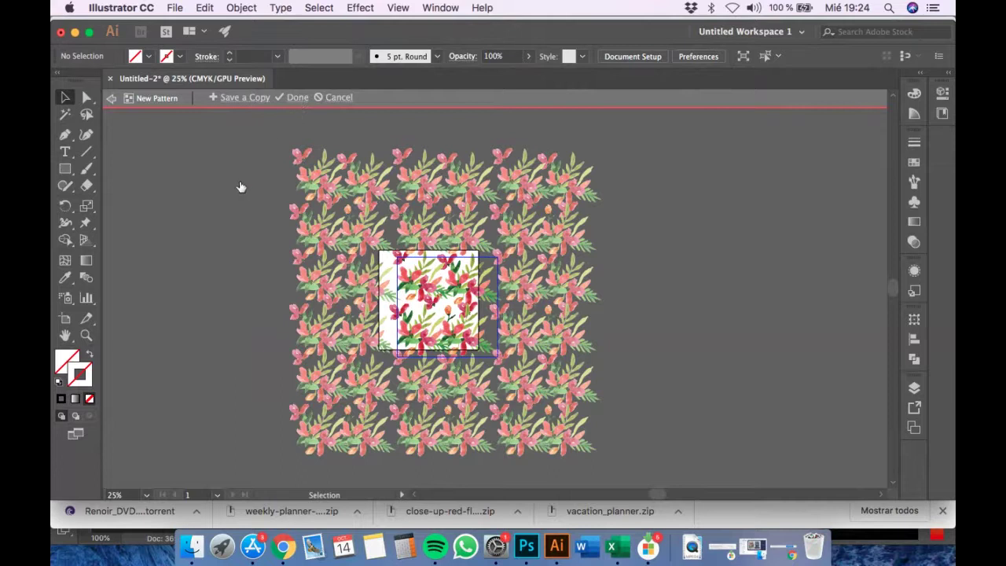
key("Escape")
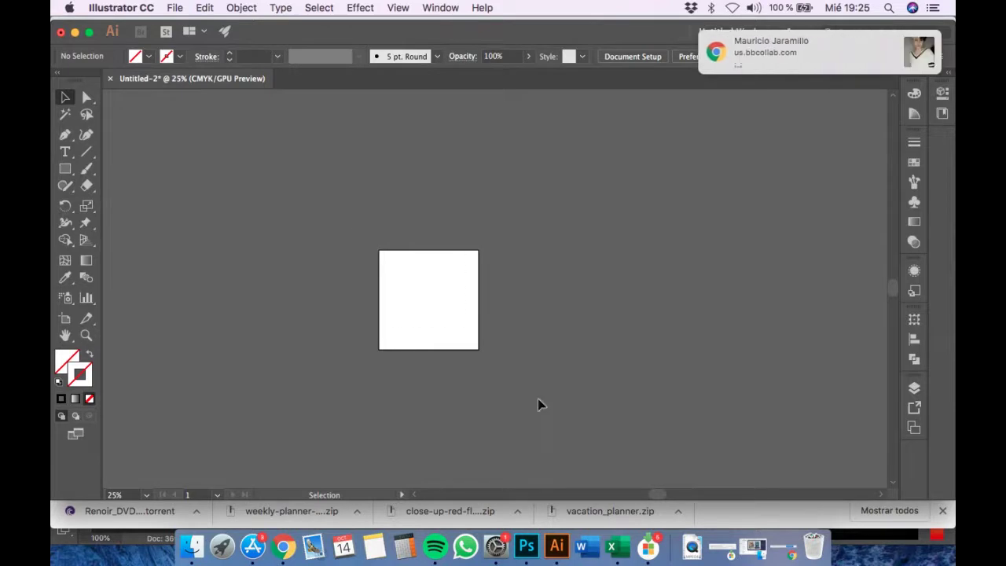
Fill the square covering the artboard with the new watercolor flower pattern swatch.
left_click_drag(539, 404, 472, 338)
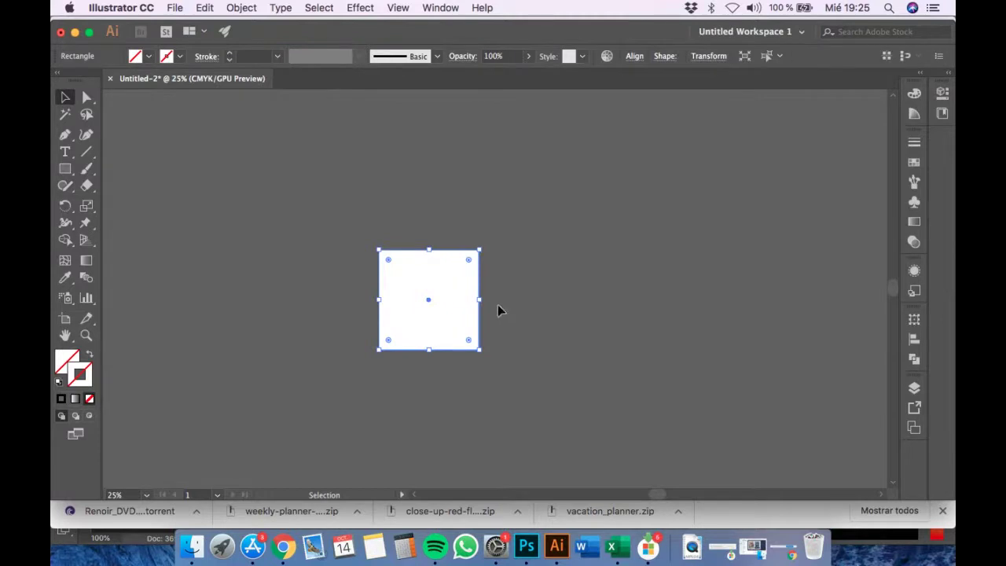
left_click(63, 361)
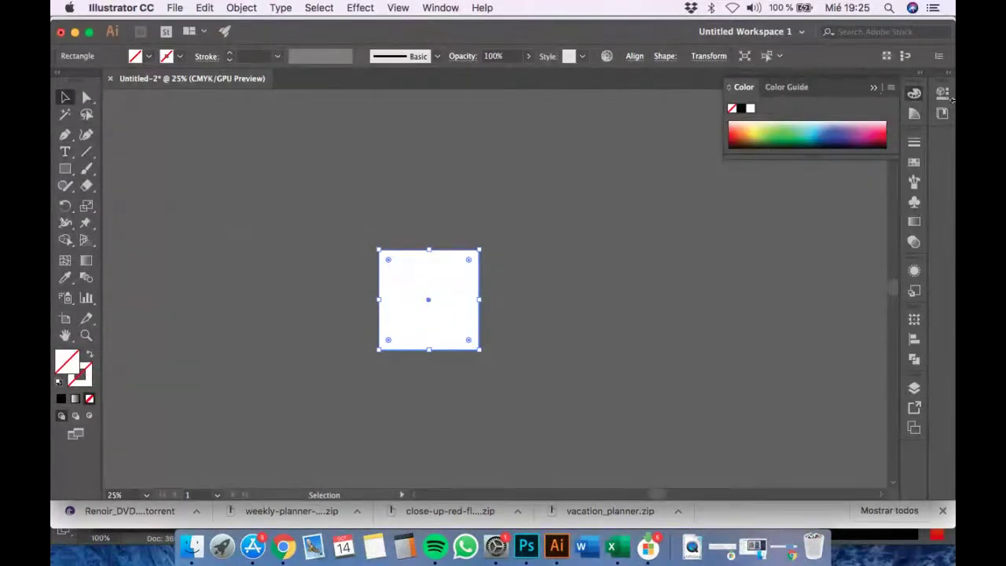
left_click(871, 89)
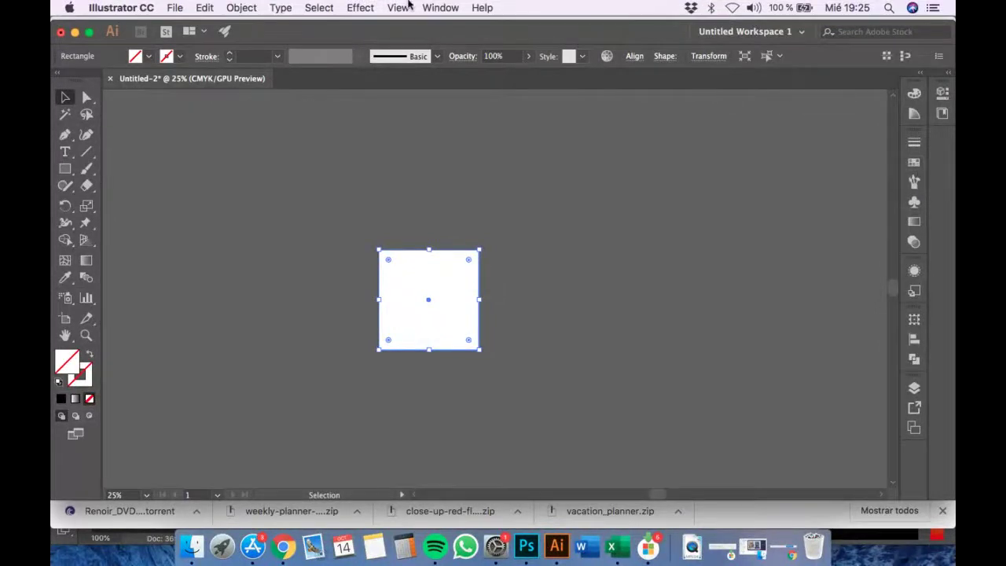
left_click(433, 9)
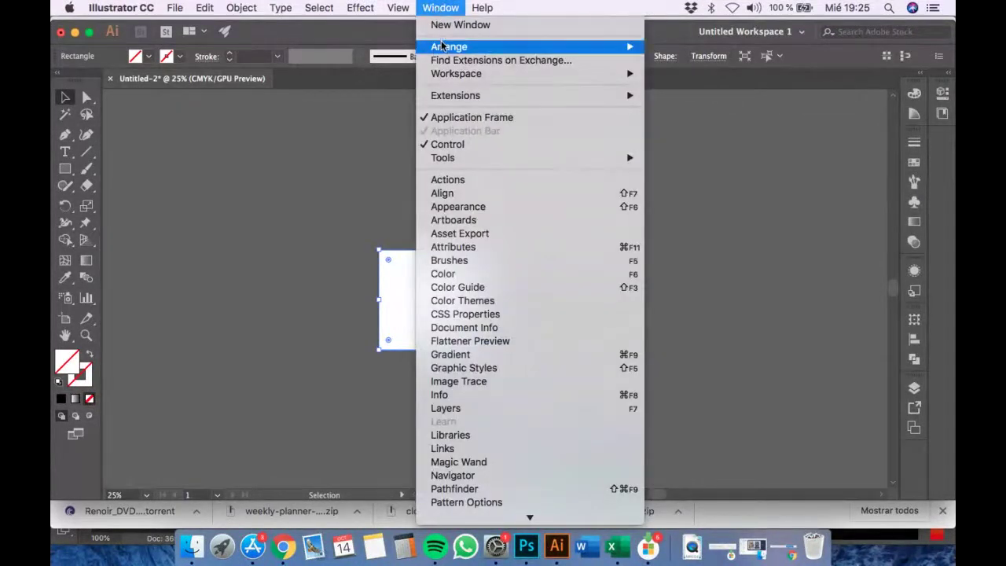
mouse_move(443, 46)
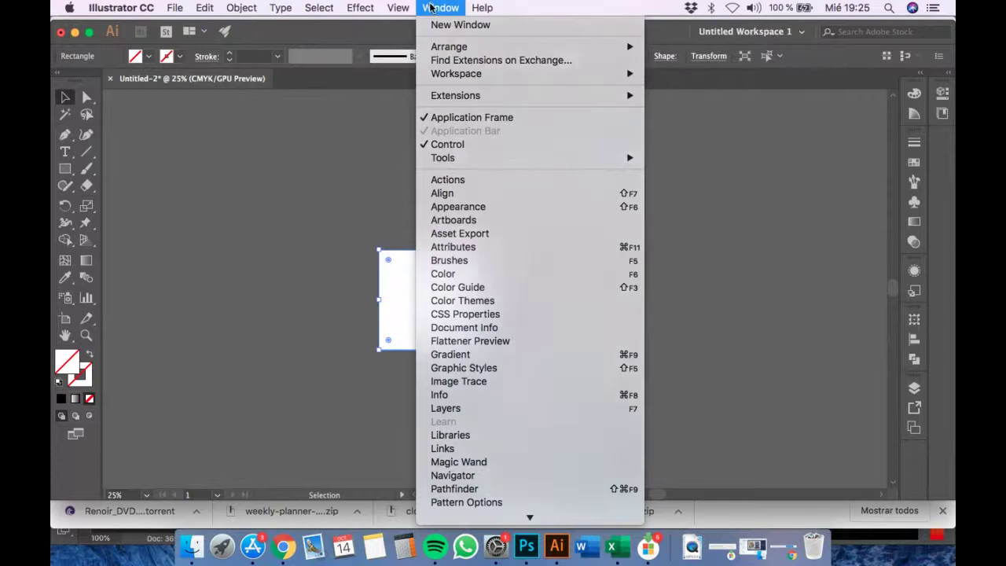
left_click(432, 8)
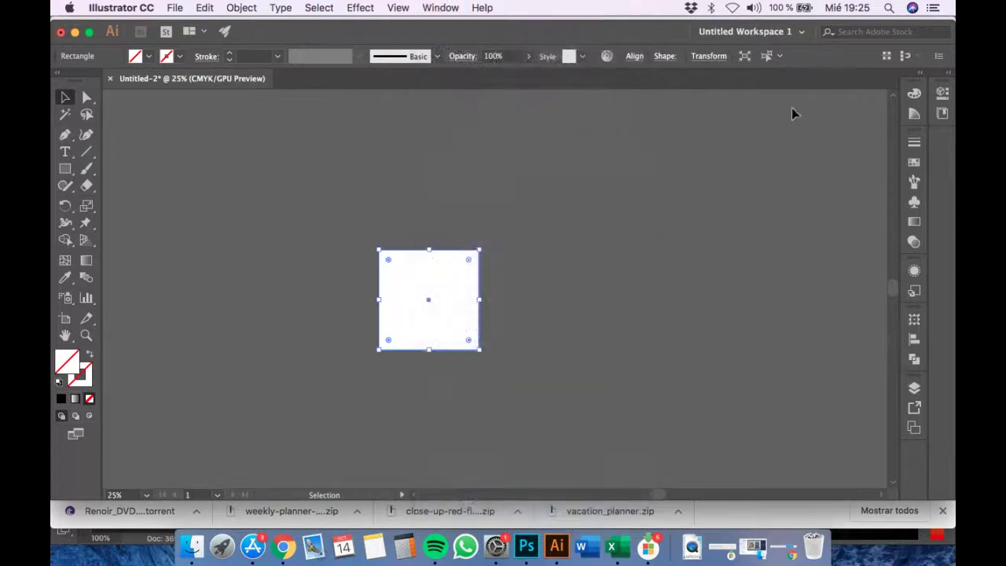
left_click(917, 163)
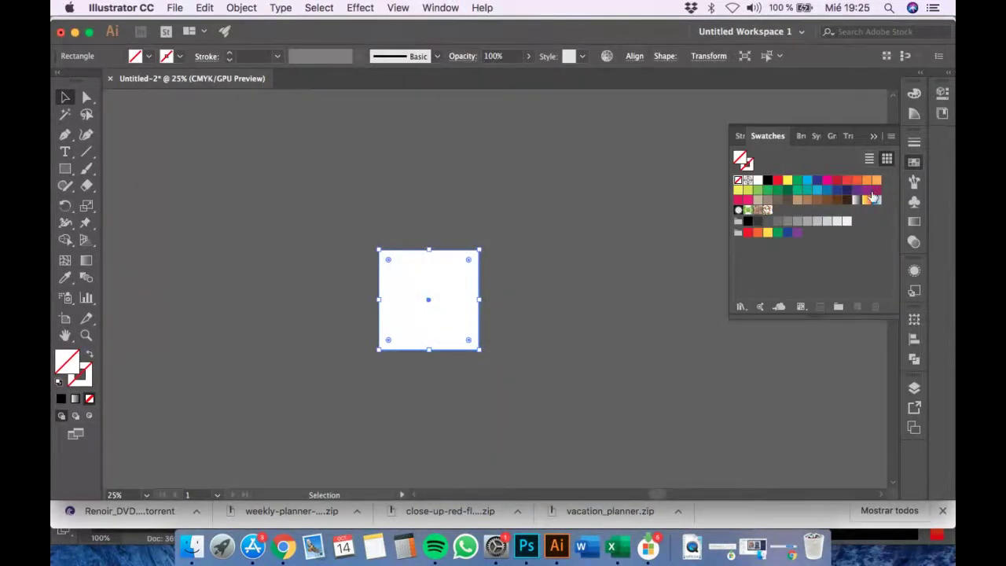
left_click(768, 211)
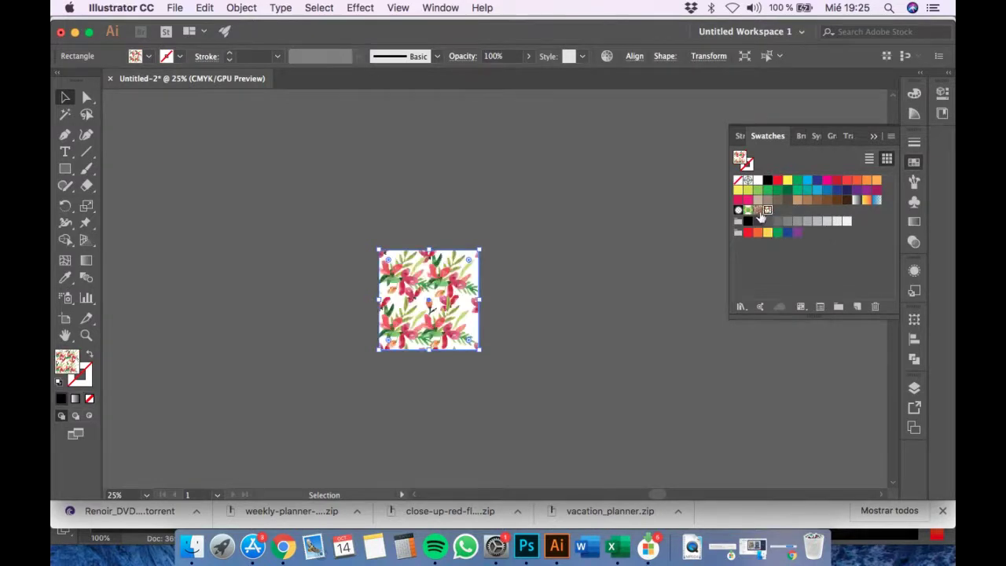
left_click(597, 230)
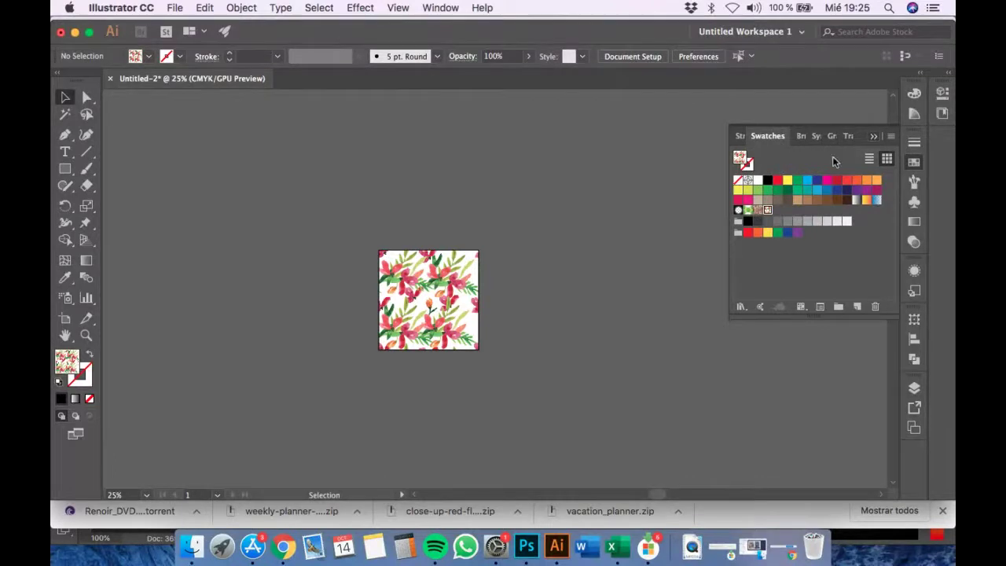
left_click(578, 229)
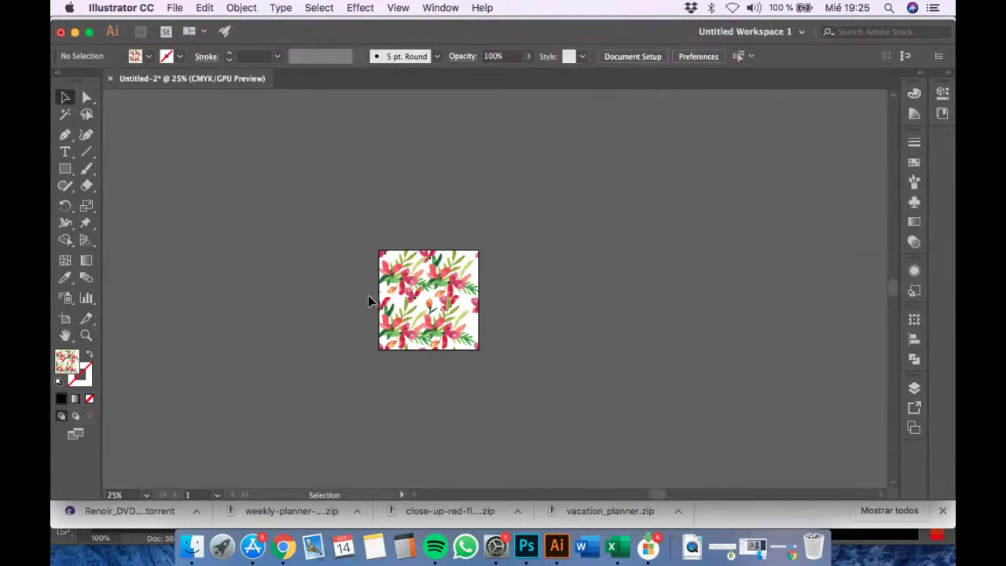
Create a second artboard of about 59 × 82 cm to the right of the patterned square.
key("super+a")
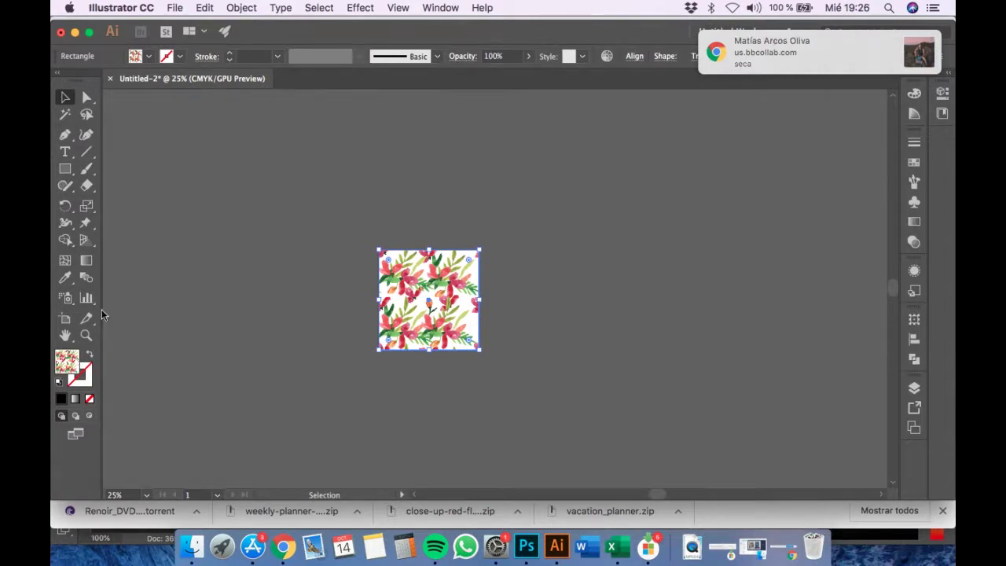
left_click(65, 319)
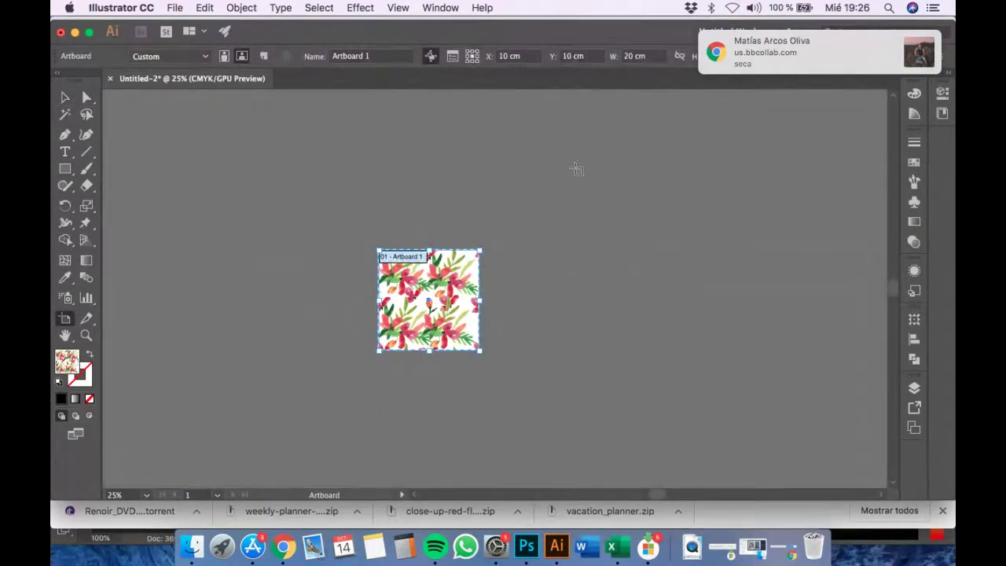
left_click_drag(542, 126, 839, 401)
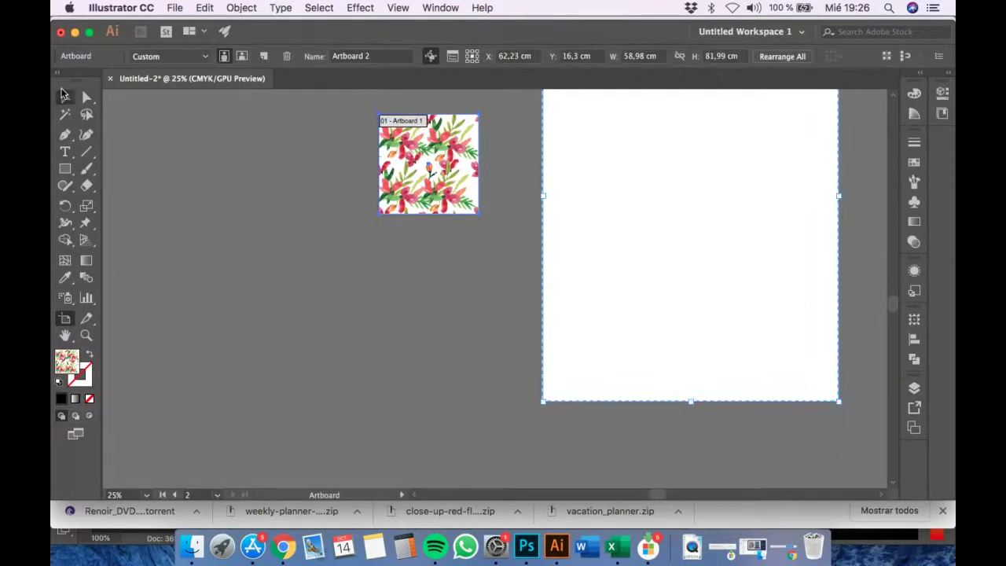
Move the patterned square onto the second artboard's upper-left corner and place a copy flush beside it.
left_click(65, 97)
left_click(170, 181)
left_click_drag(331, 159, 238, 307)
left_click(343, 309)
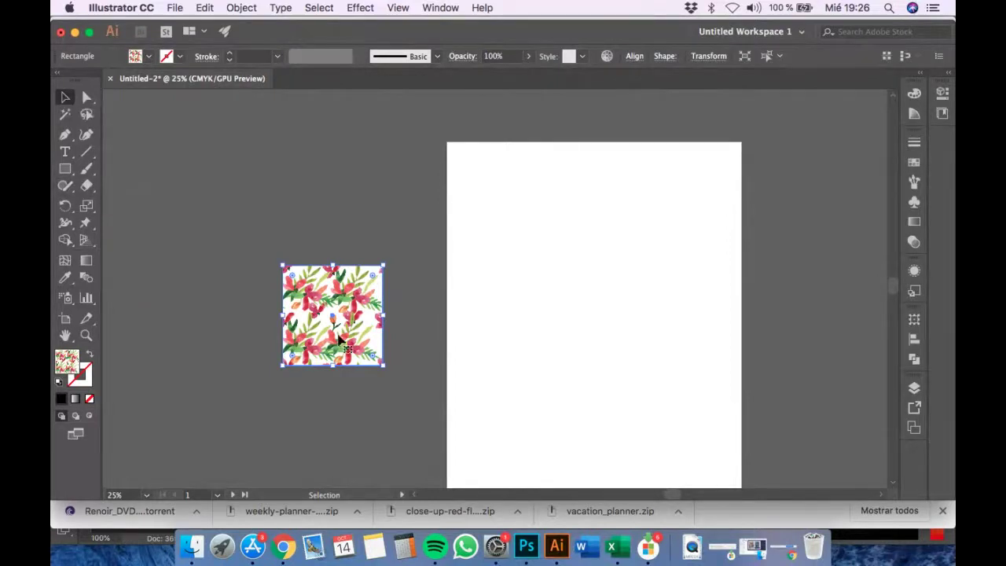
left_click_drag(311, 313, 591, 202)
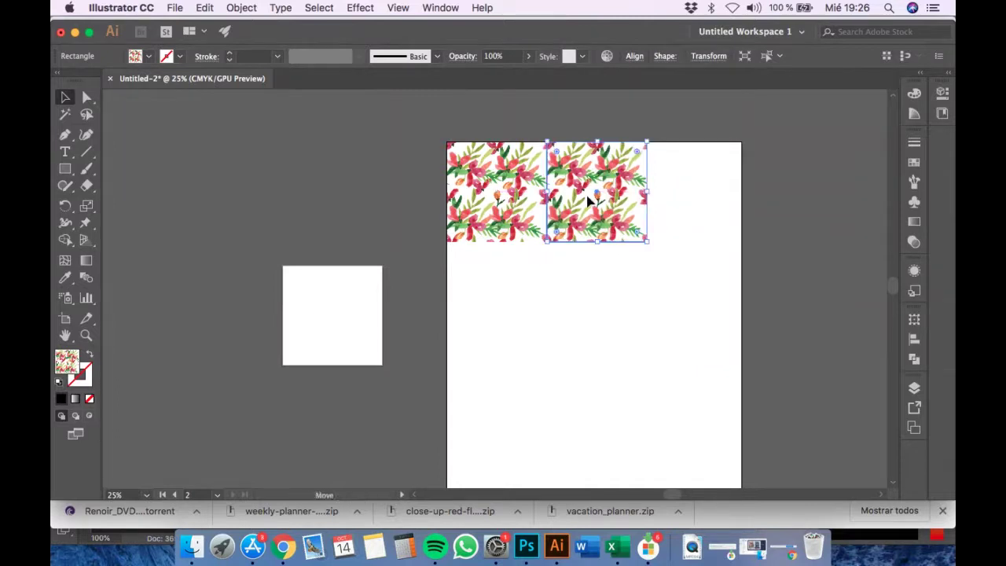
left_click(594, 305)
scroll(569, 255, "up", 5, "alt")
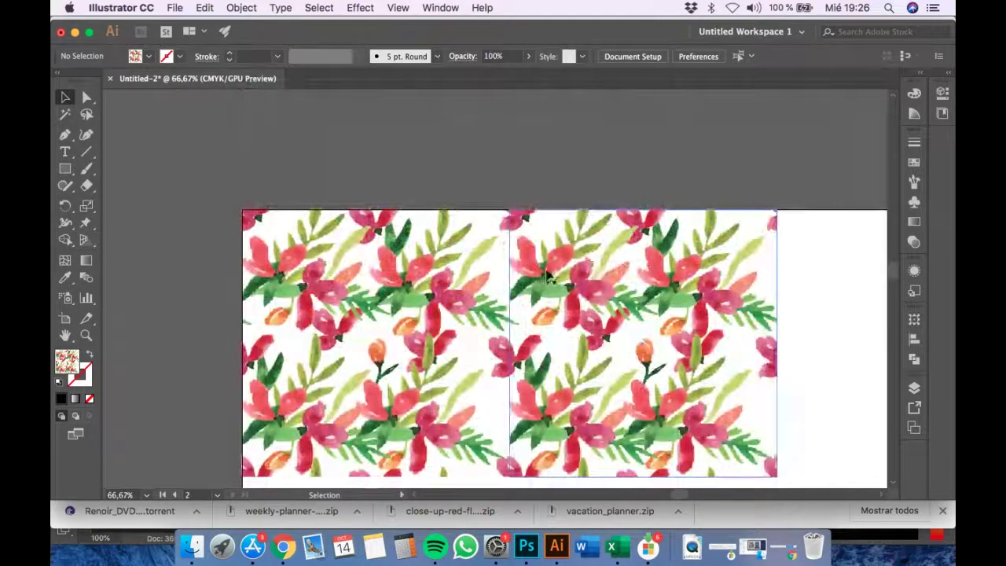
Shift the second tile slightly away from the first and set it back flush against it.
left_click_drag(548, 275, 556, 274)
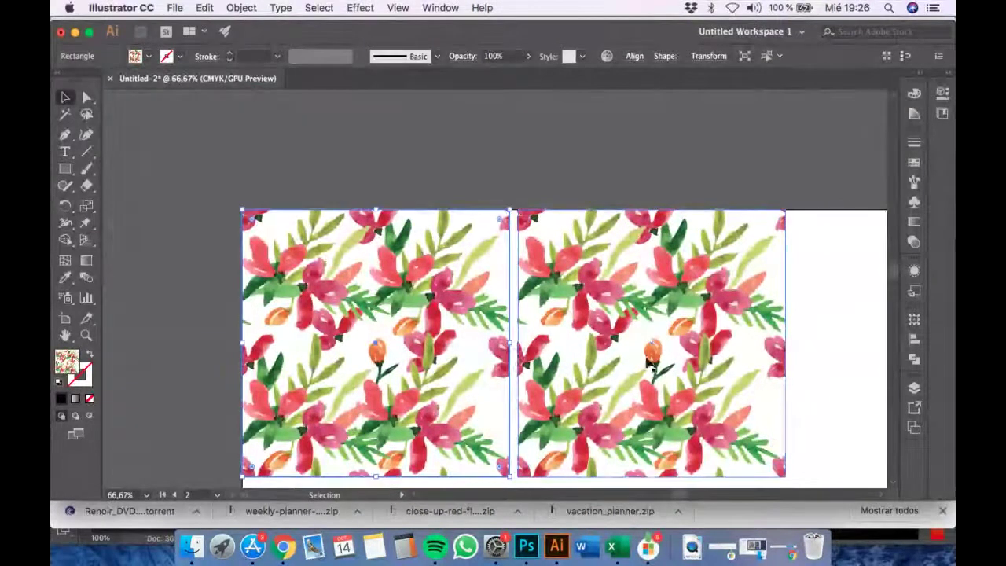
left_click(815, 316)
left_click_drag(666, 367, 658, 367)
left_click(810, 320)
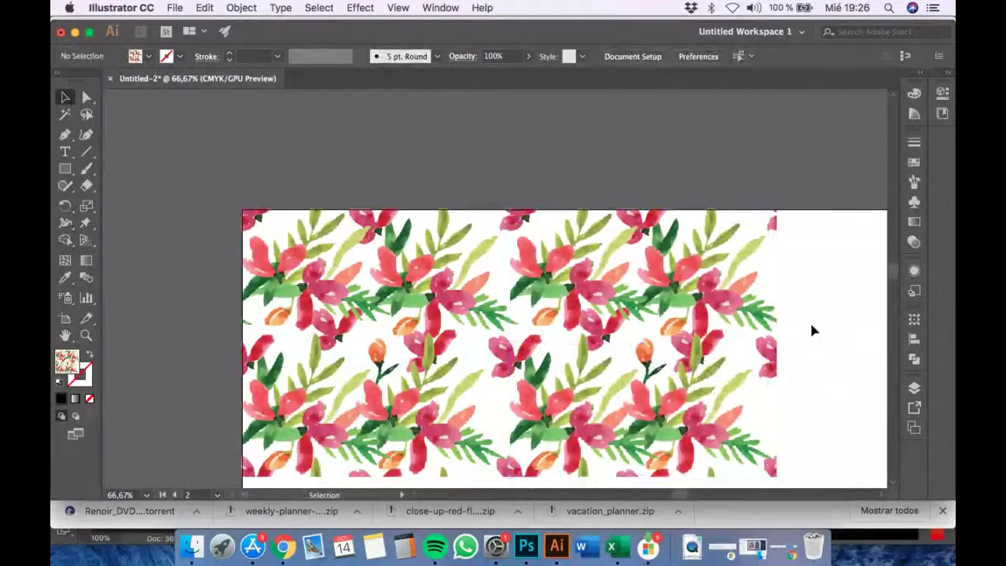
Copy the pair of tiles directly below itself, and copy the second column of tiles to form a third column.
scroll(810, 320, "down", 3)
left_click_drag(819, 344, 466, 348)
left_click(664, 314)
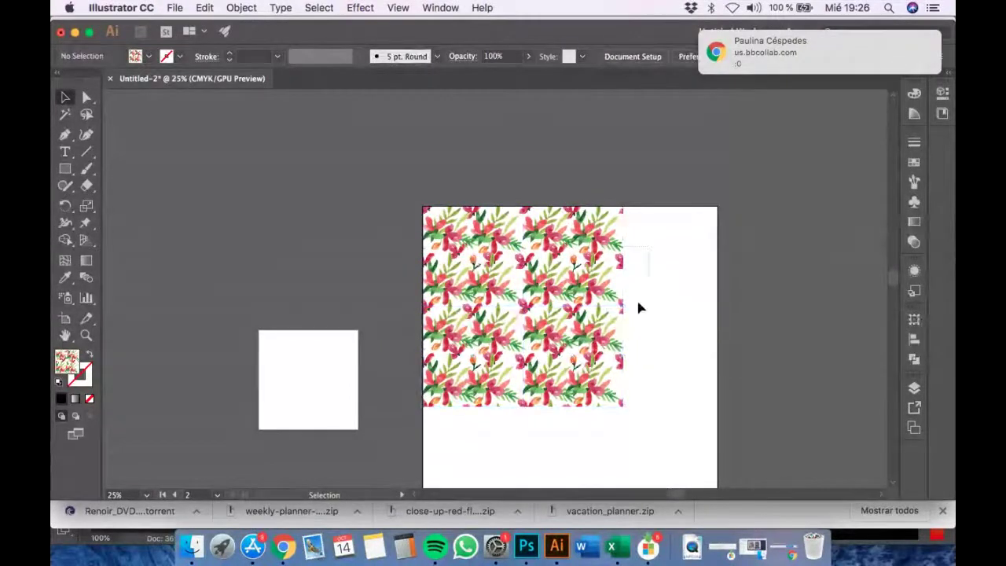
left_click_drag(639, 308, 606, 371)
left_click_drag(574, 269, 689, 272)
left_click(639, 431)
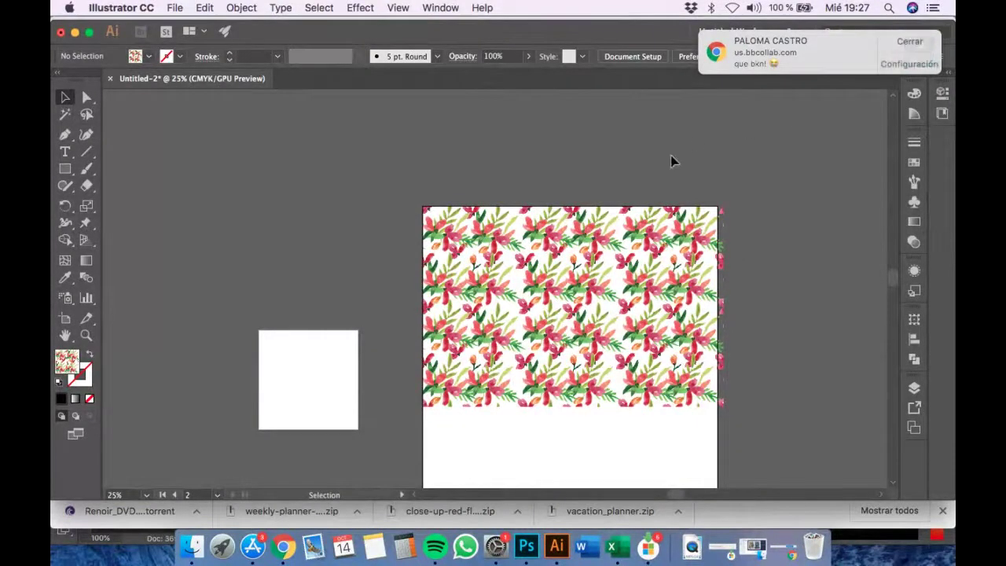
Examine the repeated tiles one by one and check the width and height of the upper-right tile.
scroll(668, 181, "down", 3)
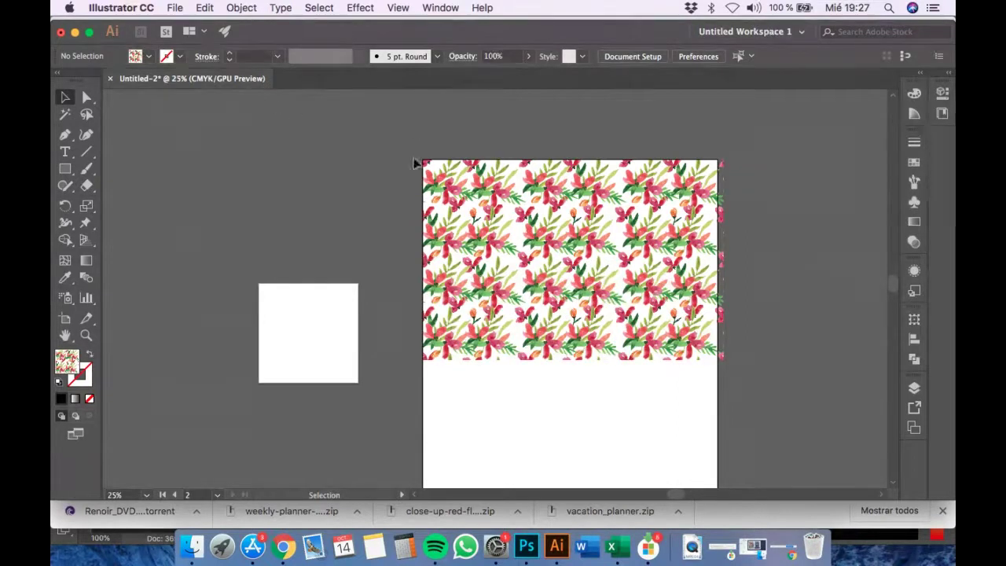
left_click(453, 203)
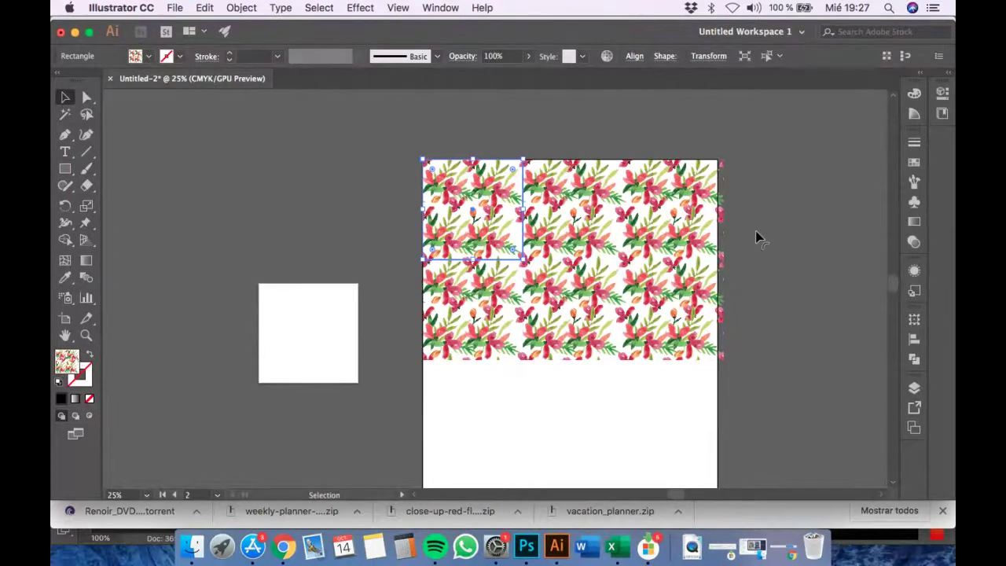
scroll(795, 154, "down", 2)
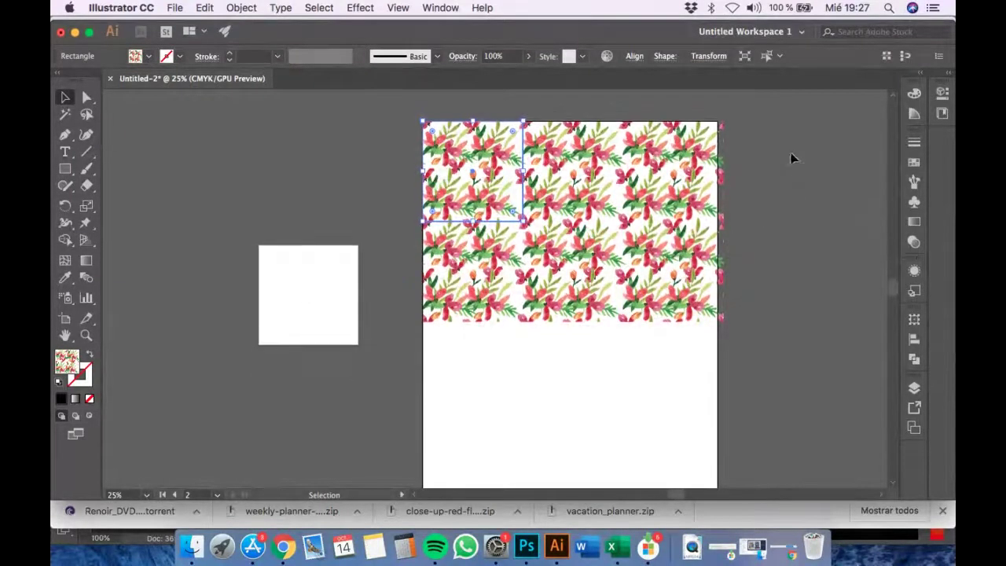
left_click(796, 256)
left_click(512, 206)
left_click(551, 181, "shift")
left_click(651, 185)
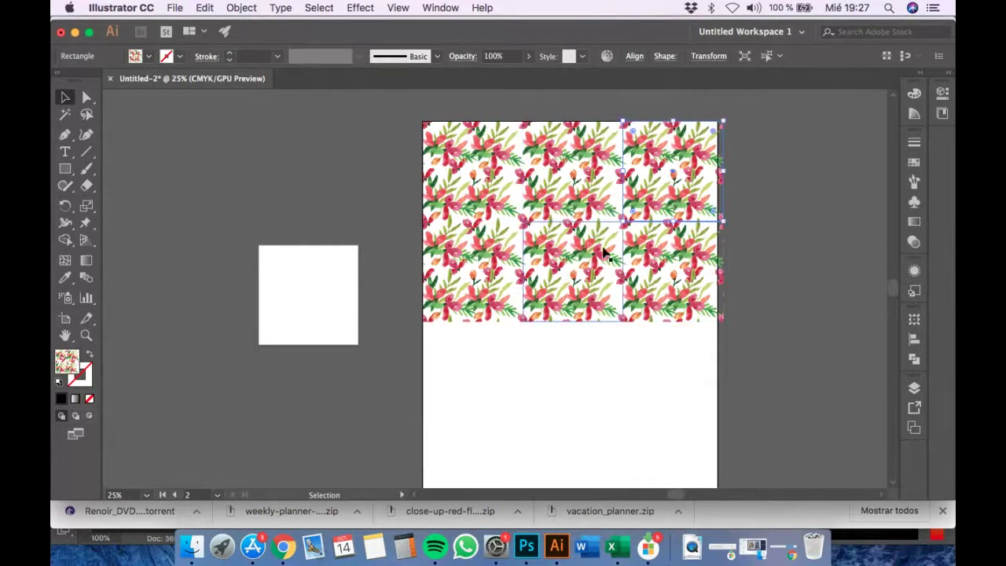
left_click(706, 56)
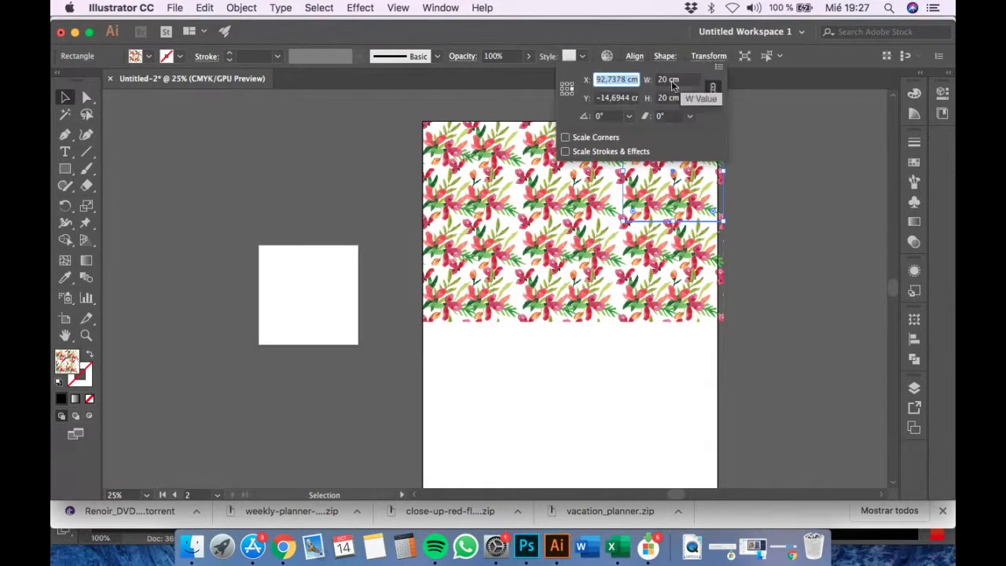
key("Escape")
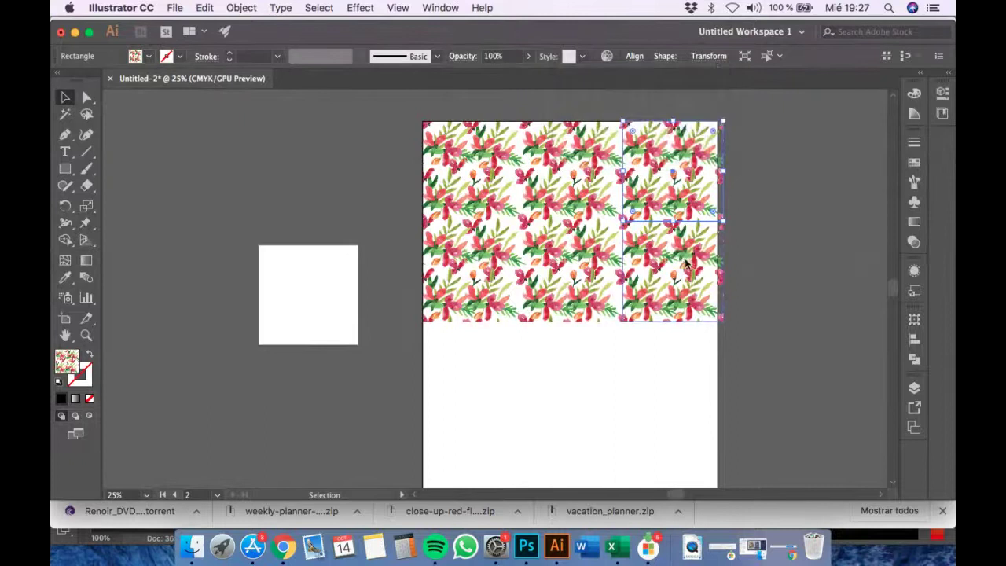
left_click(573, 259)
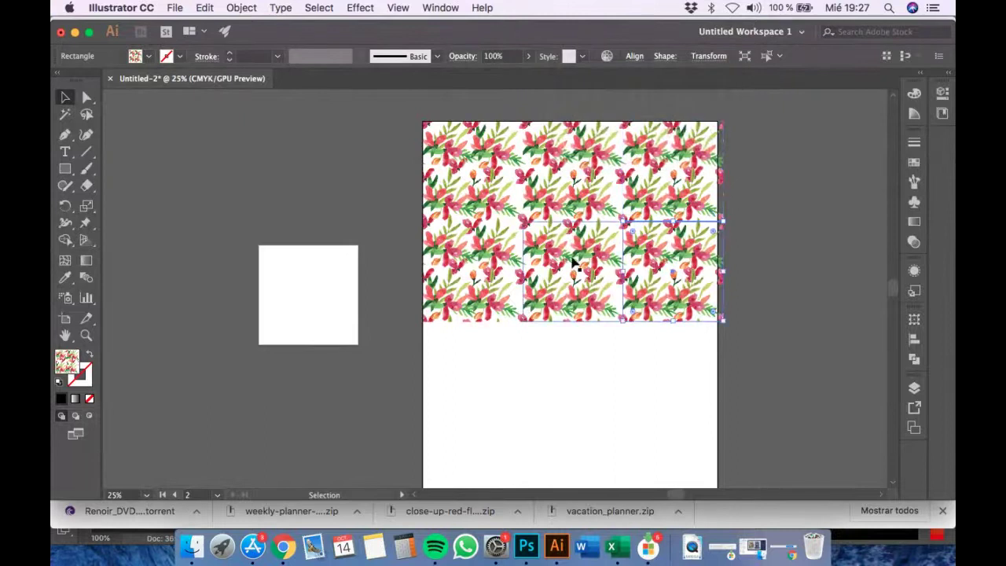
left_click(483, 265)
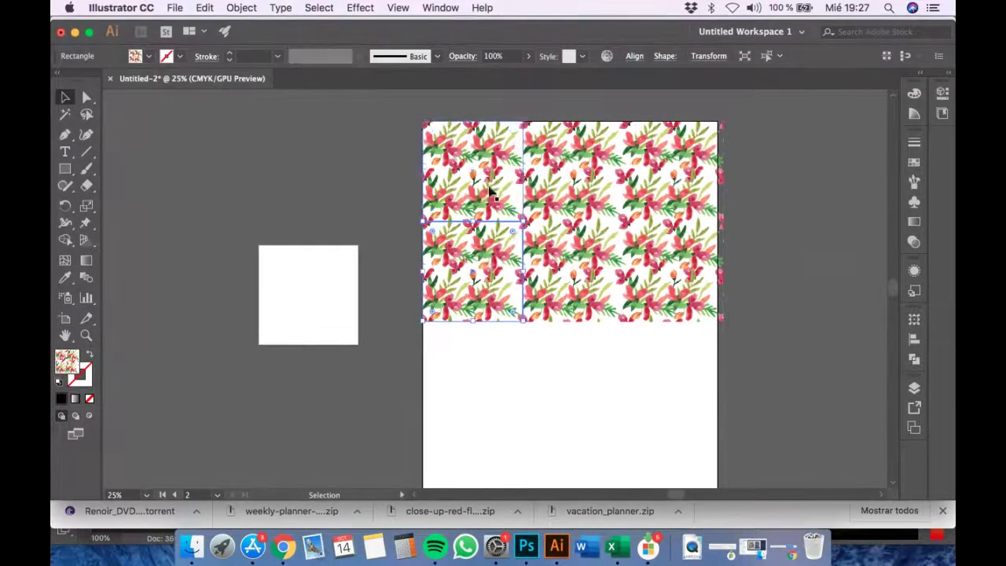
left_click(489, 196)
left_click(483, 250)
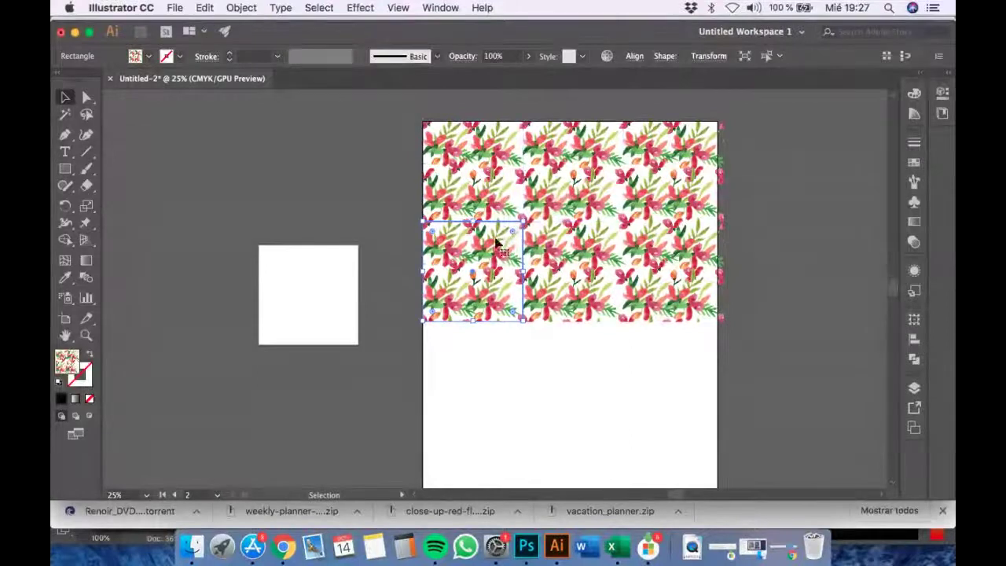
Copy the lower-left tile 20 cm straight down to start a third row.
left_click_drag(489, 268, 498, 368)
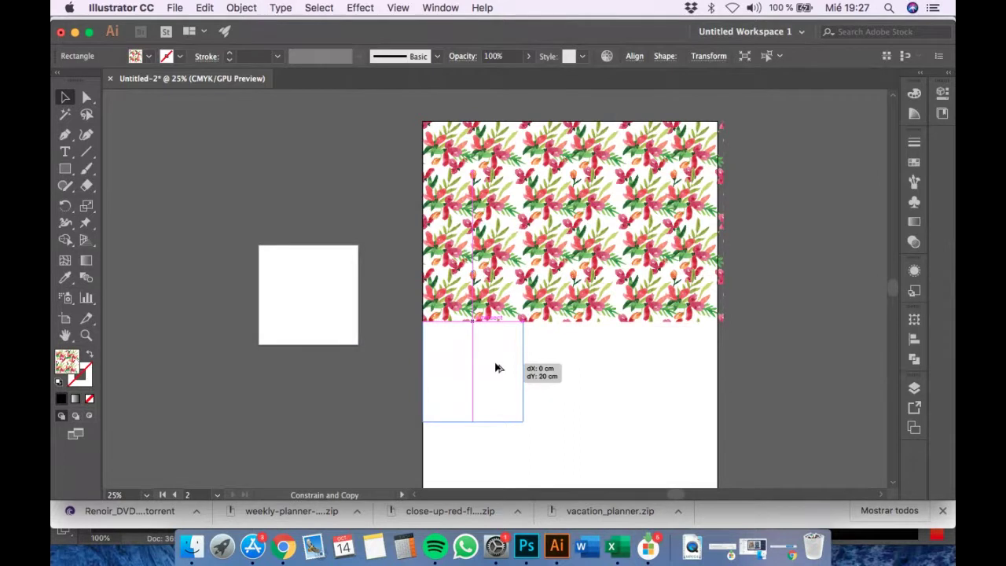
left_click_drag(496, 368, 495, 367)
left_click(628, 337)
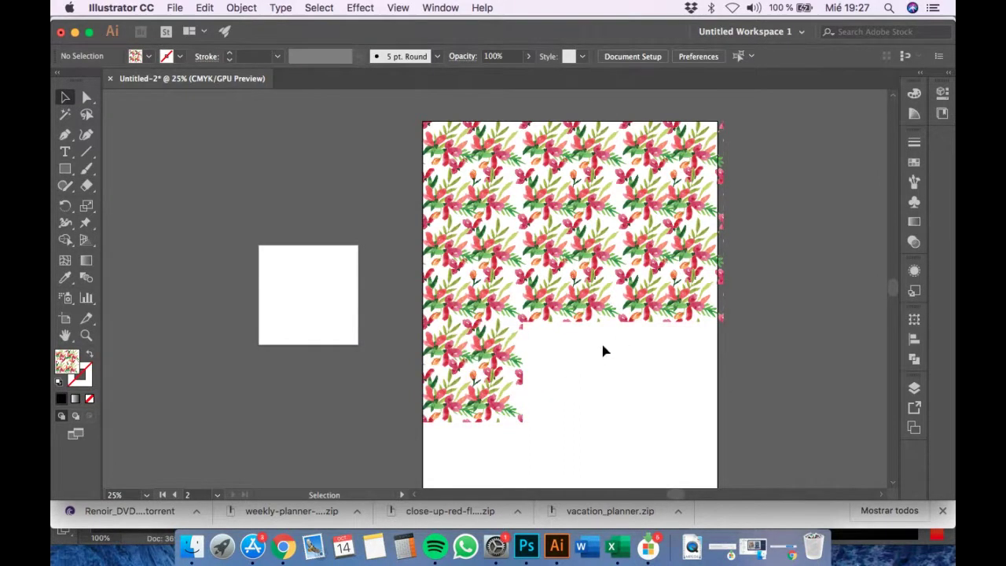
Delete the extra tiles from the second artboard and move the remaining patterned square back onto the first artboard.
left_click(495, 357)
key("Delete")
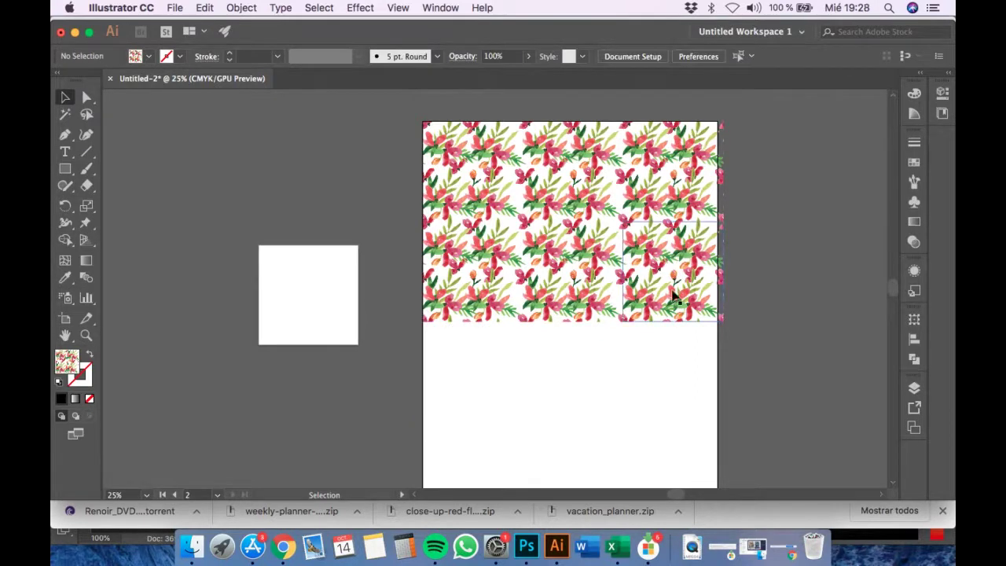
key("super+z")
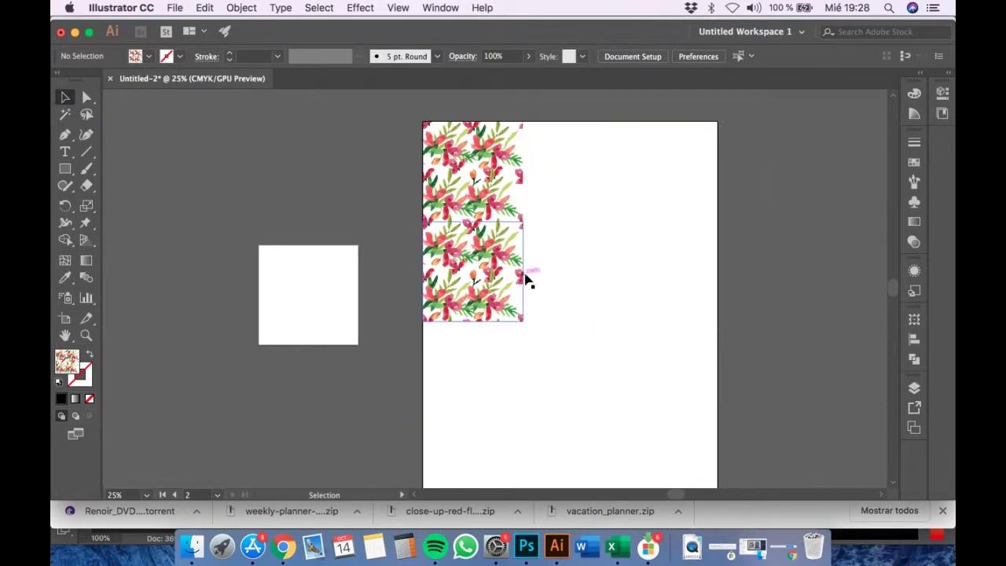
key("Delete")
left_click_drag(503, 212, 300, 317)
Draw a pattern-filled rectangle over the full width and most of the height of the second artboard.
left_click(65, 168)
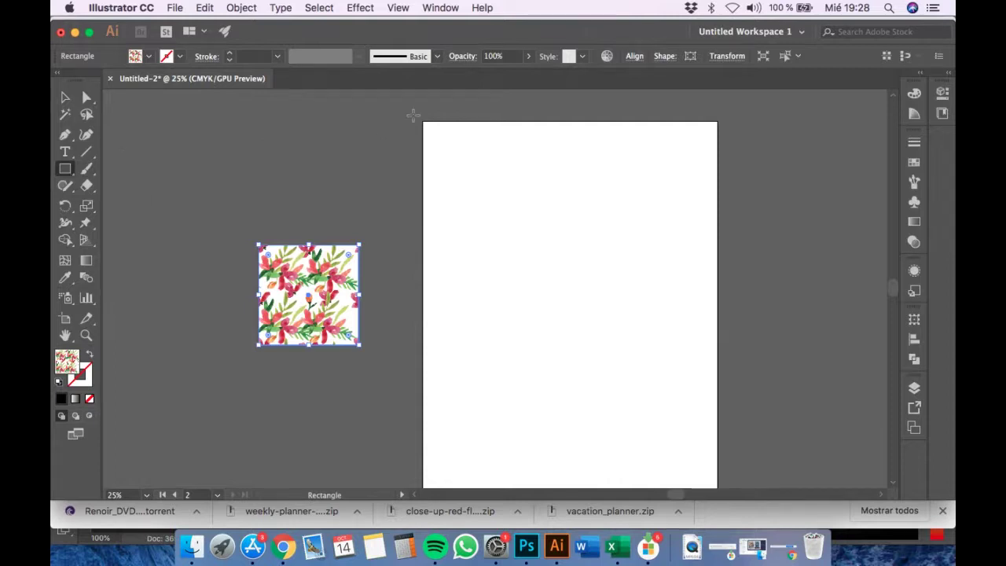
mouse_move(423, 120)
left_mouse_down()
mouse_move(585, 349)
mouse_move(717, 477)
left_mouse_up()
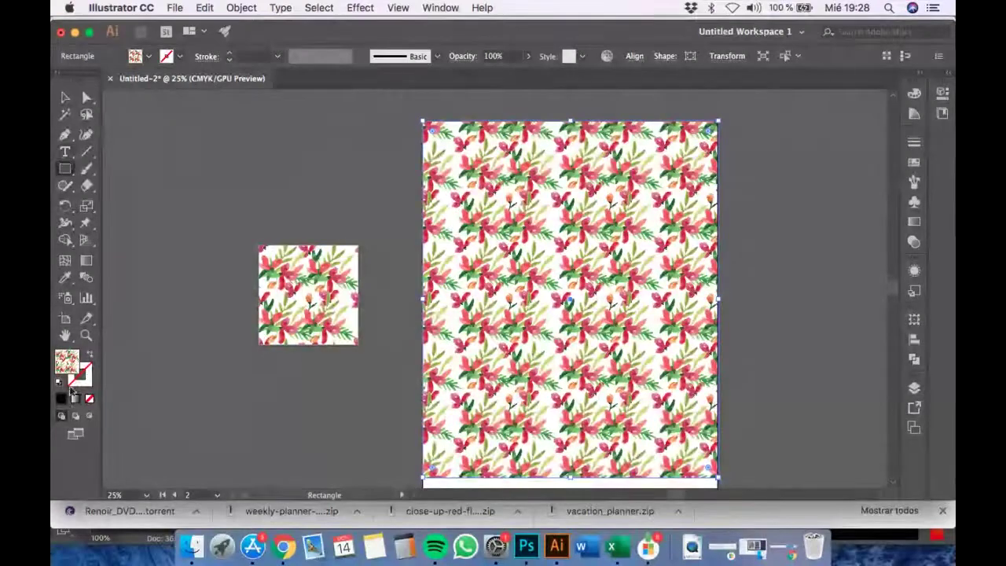
Fill the large rectangle with the solid crimson color A53052.
double_click(67, 364)
left_click(479, 244)
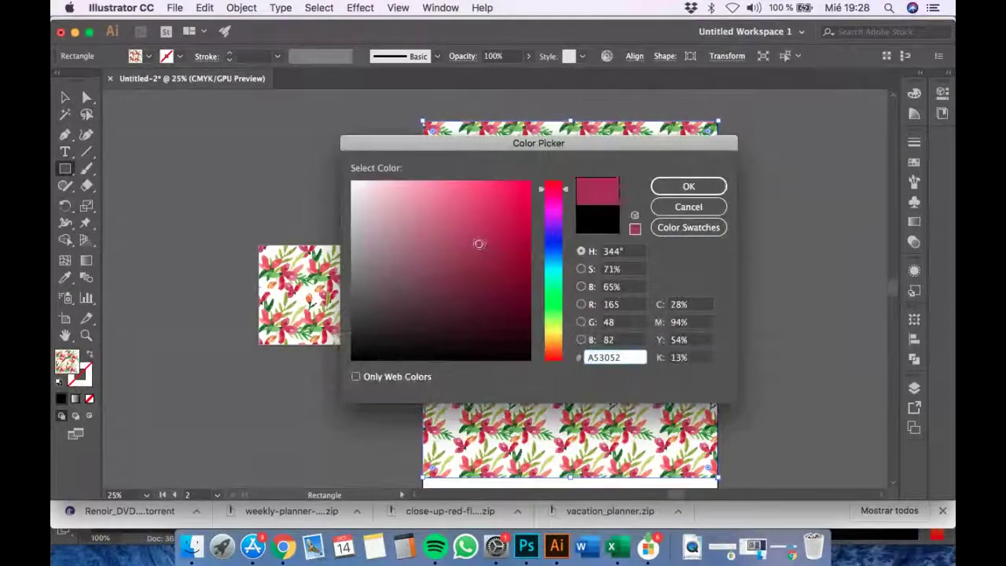
left_click(689, 185)
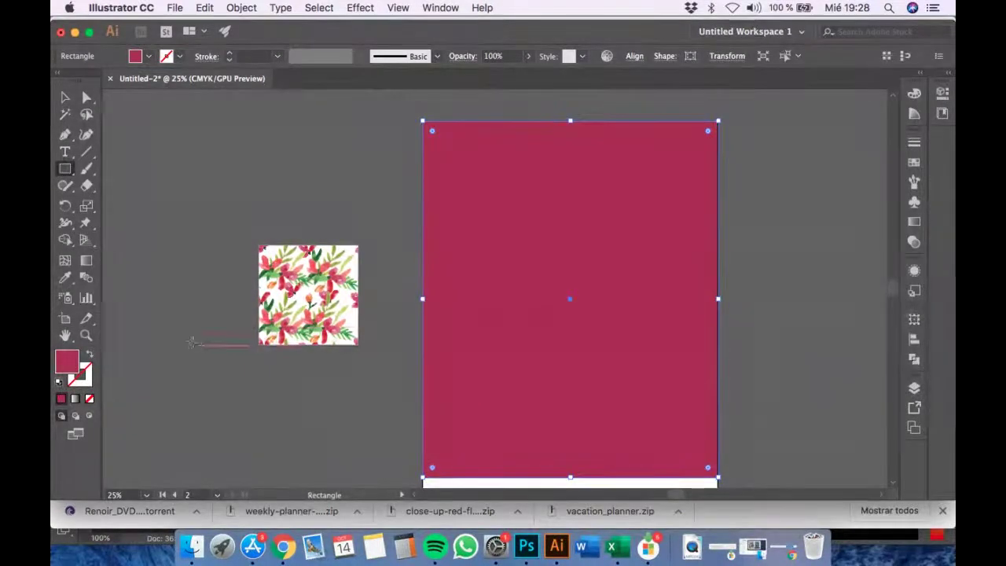
Try the red and yellow swatches on the large rectangle and fill it with the watercolor flower pattern swatch.
left_click(914, 162)
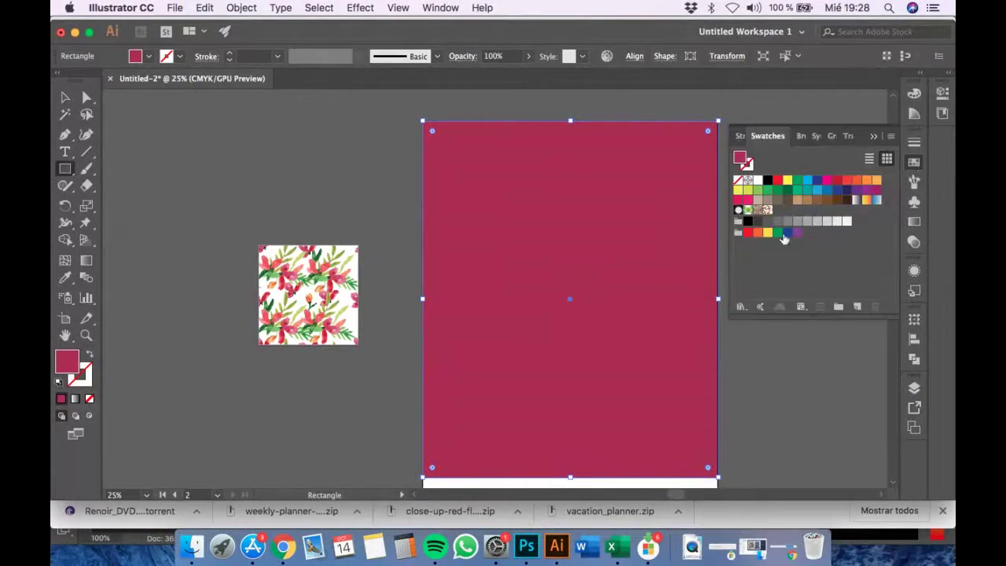
left_click(779, 182)
left_click(788, 181)
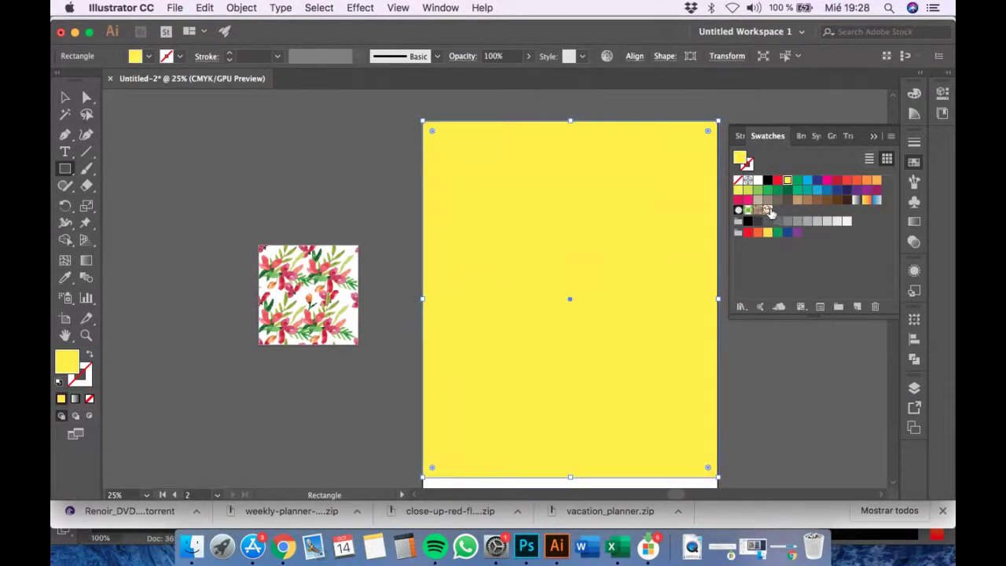
left_click(768, 210)
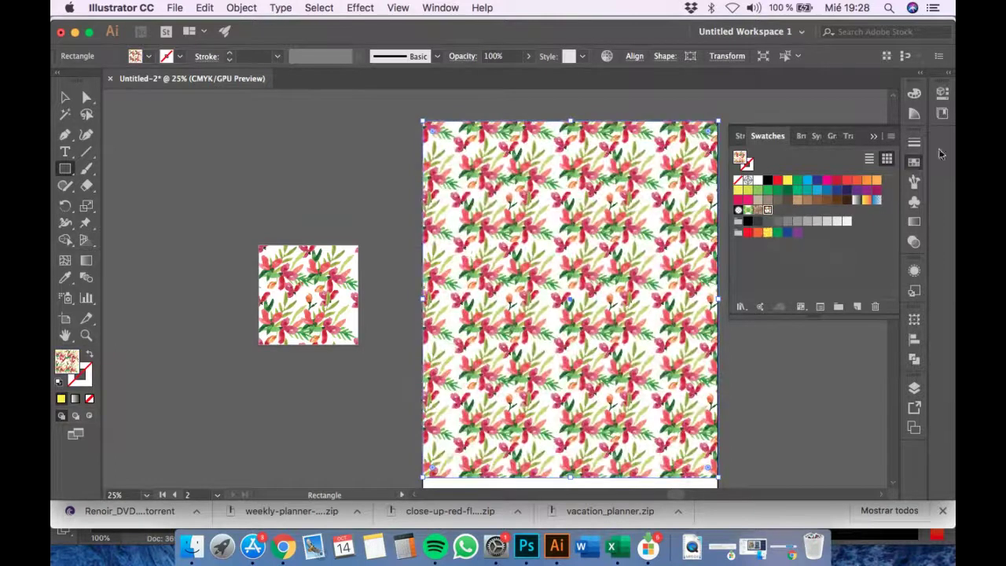
left_click(874, 138)
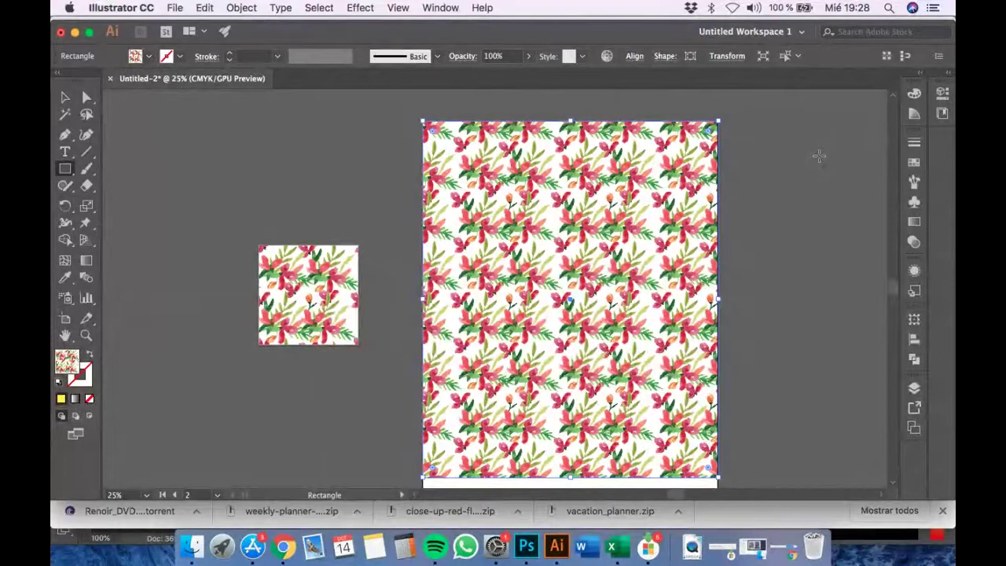
Try to shift the large patterned rectangle sideways on the second artboard and deselect it.
key("v")
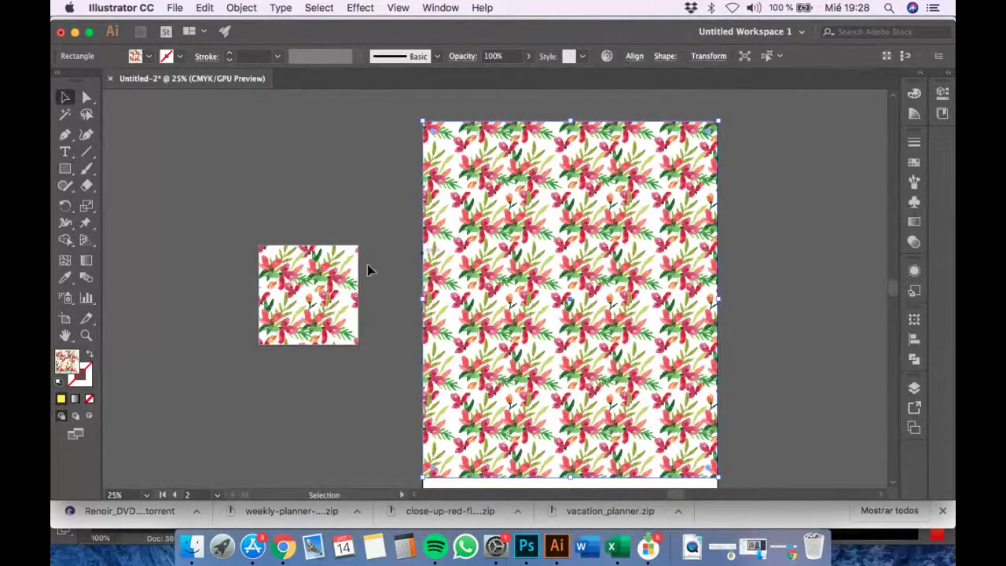
left_click(300, 281)
left_click(539, 252)
left_click_drag(570, 251, 606, 252)
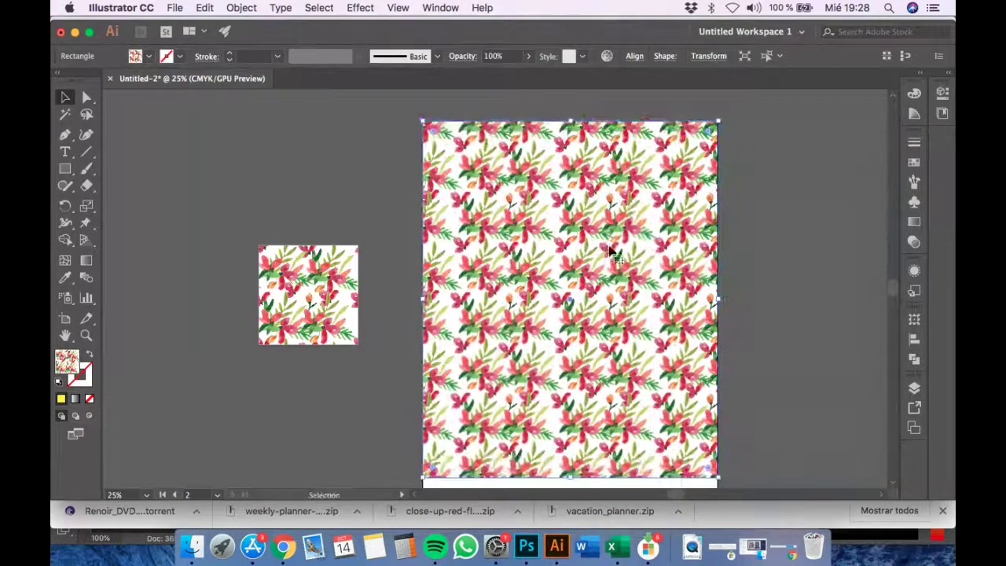
left_click(729, 185)
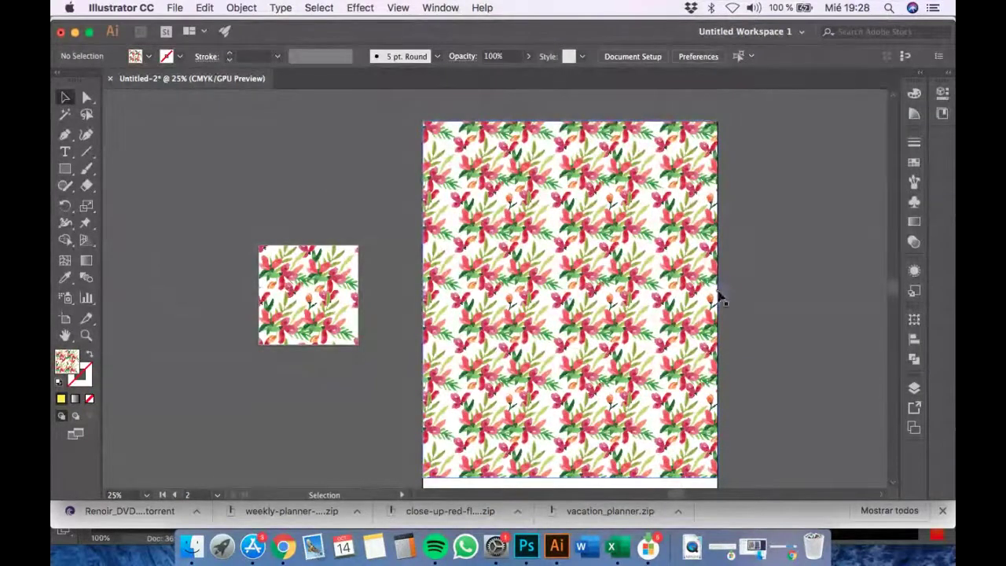
Try a uniform 80% scale on the large rectangle together with its flower pattern and cancel it.
left_click(573, 285)
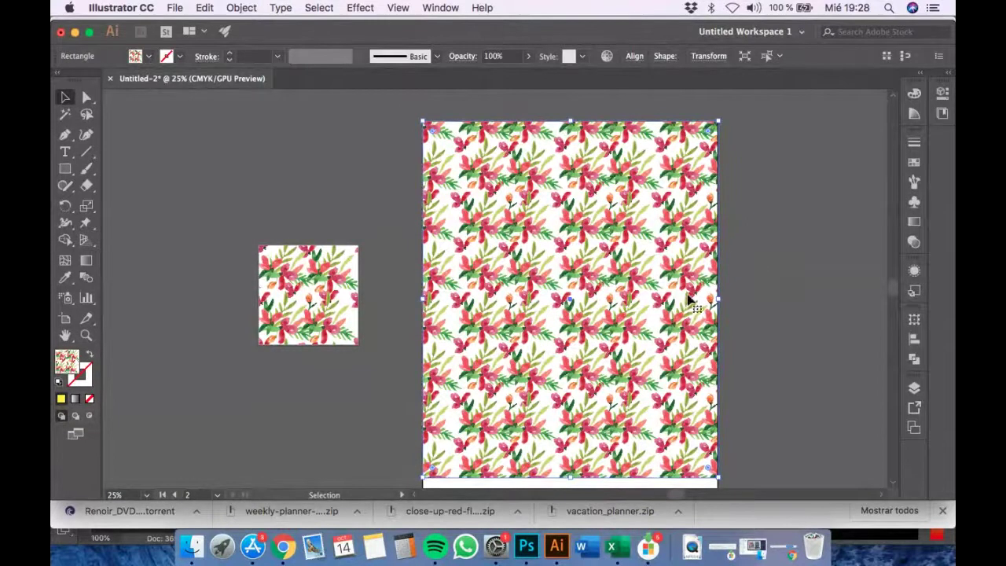
scroll(558, 250, "down", 1)
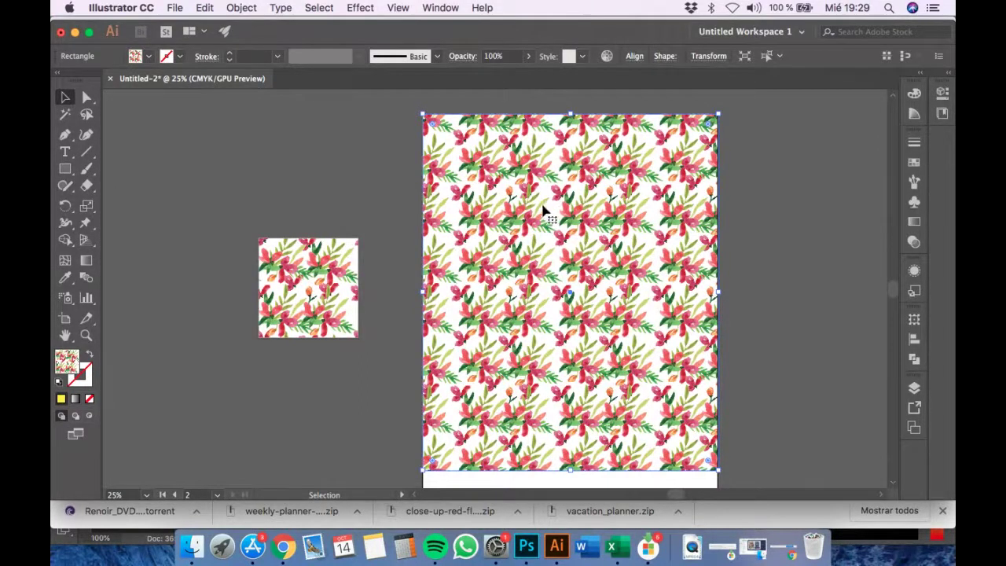
right_click(527, 206)
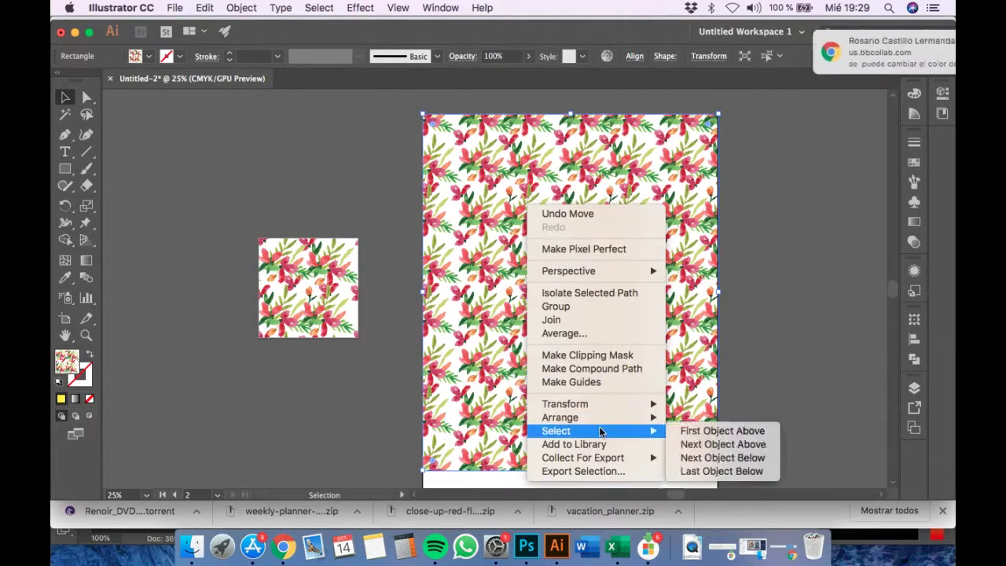
mouse_move(608, 404)
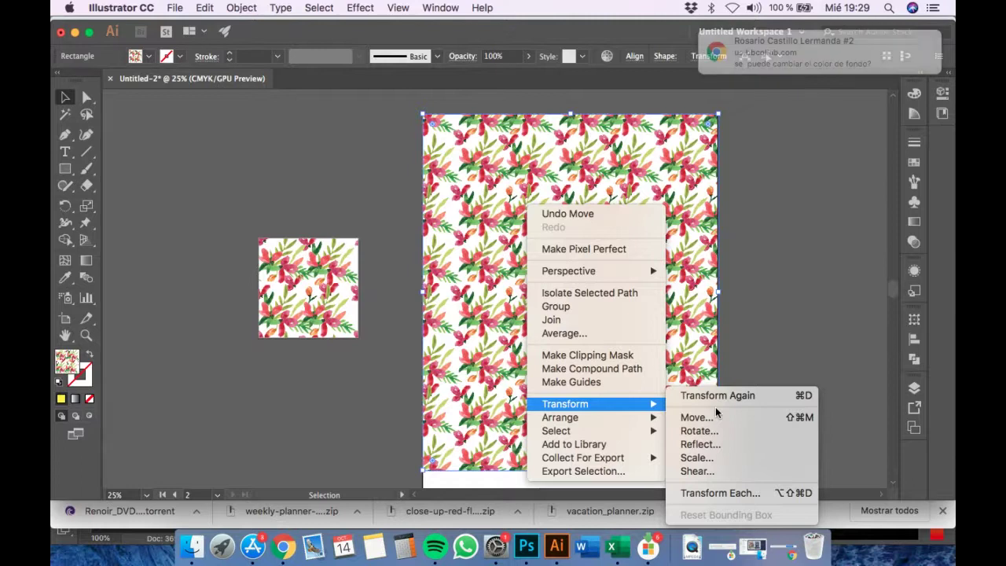
left_click(716, 460)
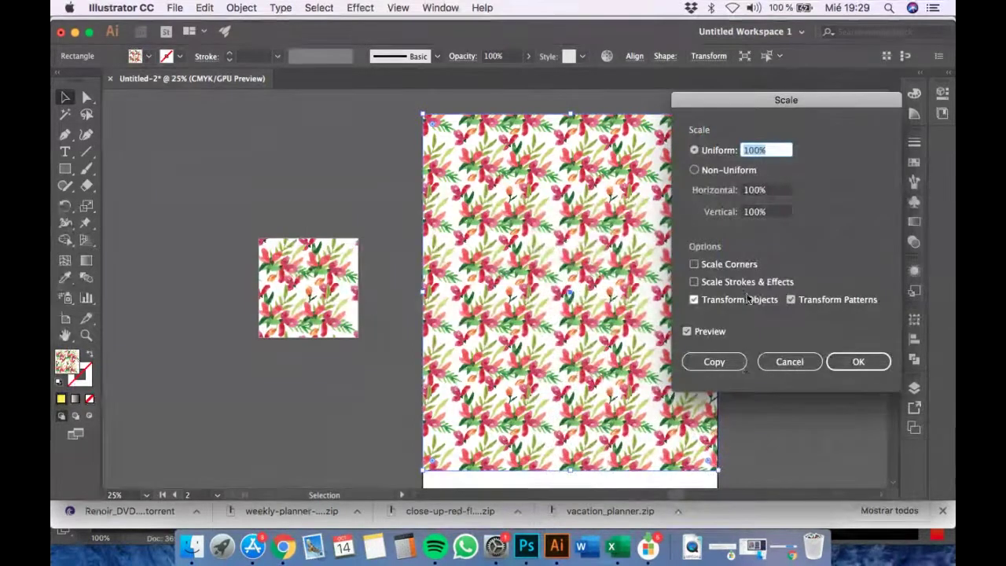
left_click(764, 150)
double_click(760, 149)
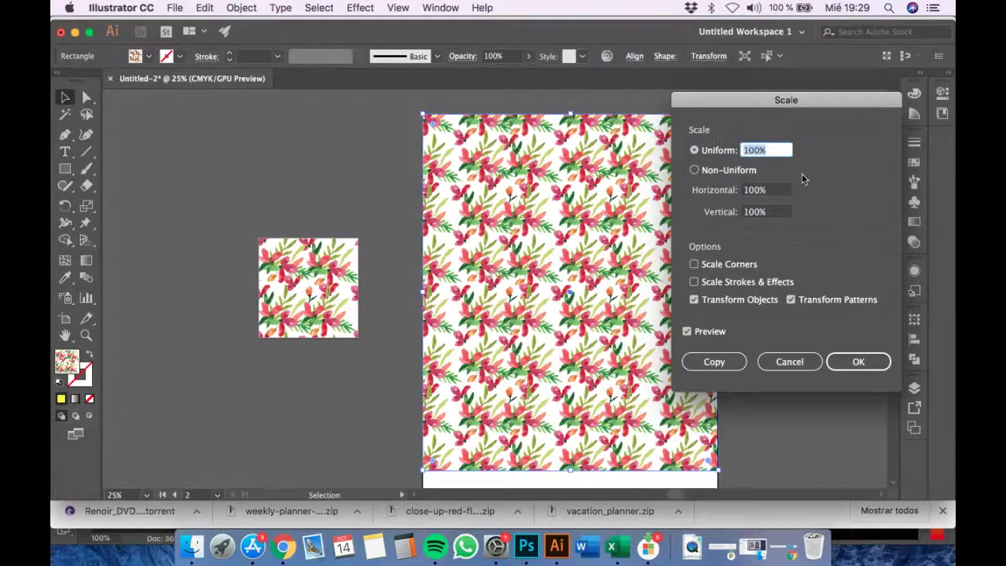
type("50")
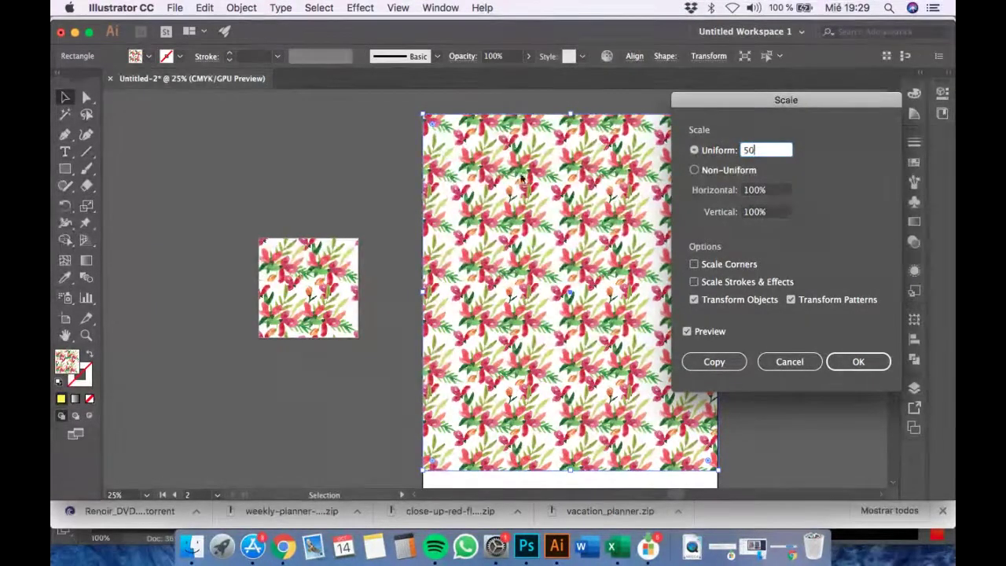
key("BackSpace")
key("BackSpace")
type("80")
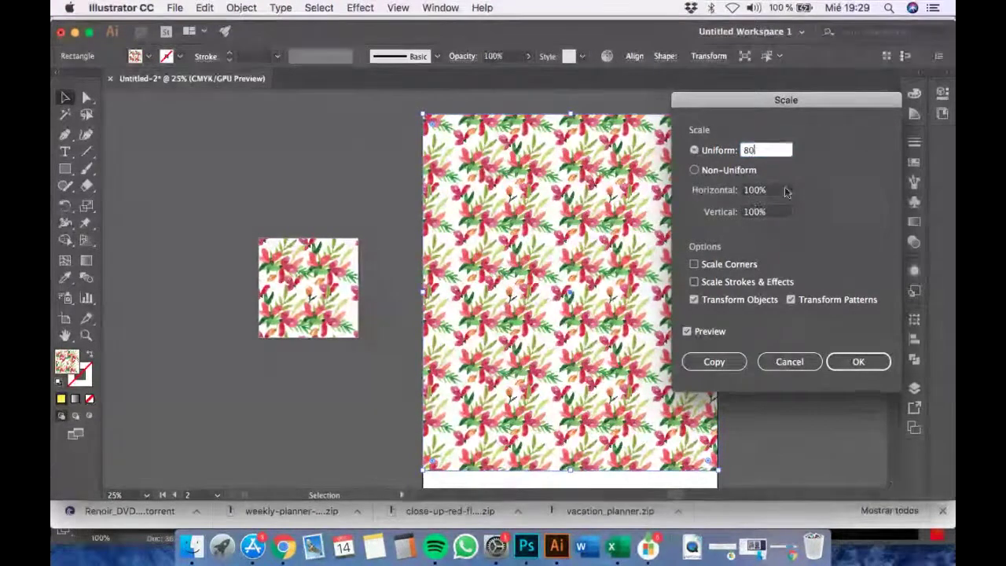
left_click(784, 189)
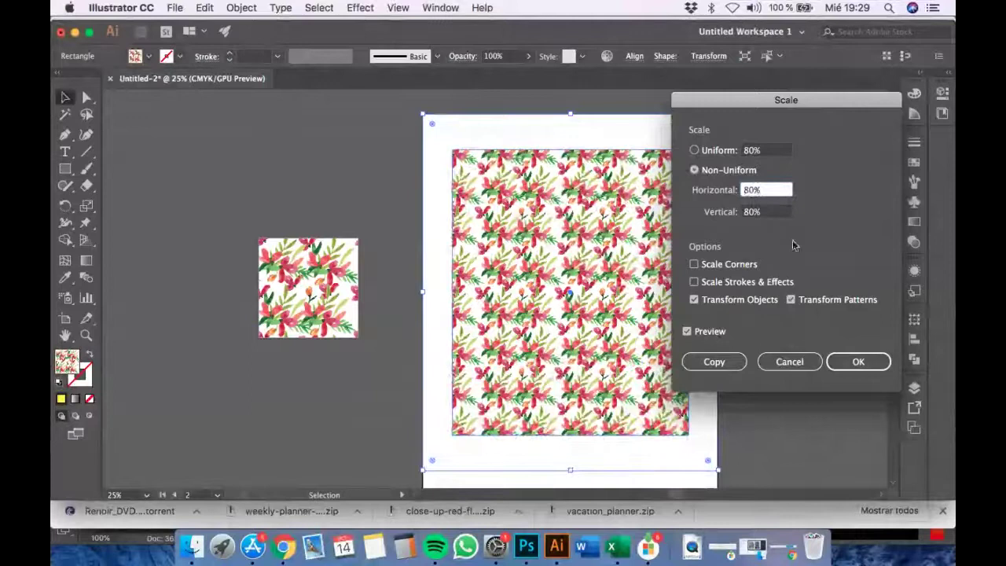
left_click(789, 362)
Scale only the flower pattern inside the large rectangle to a uniform 80%, with object transformation turned off.
right_click(571, 259)
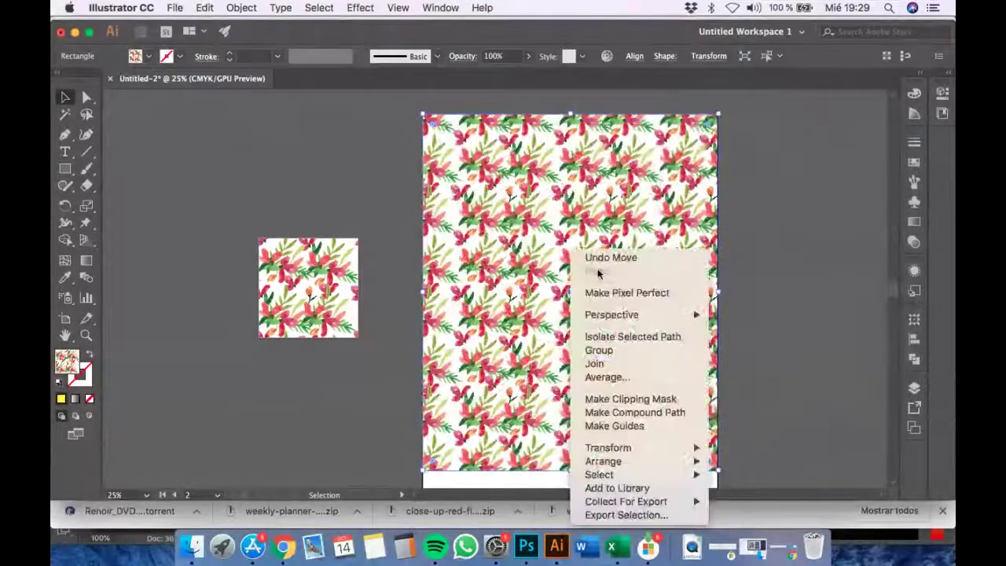
mouse_move(659, 452)
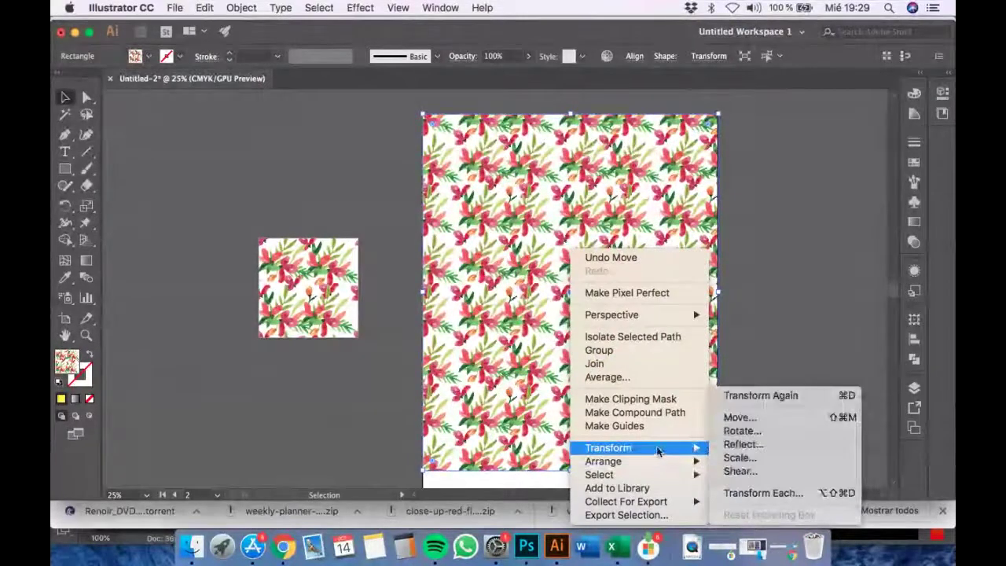
left_click(739, 458)
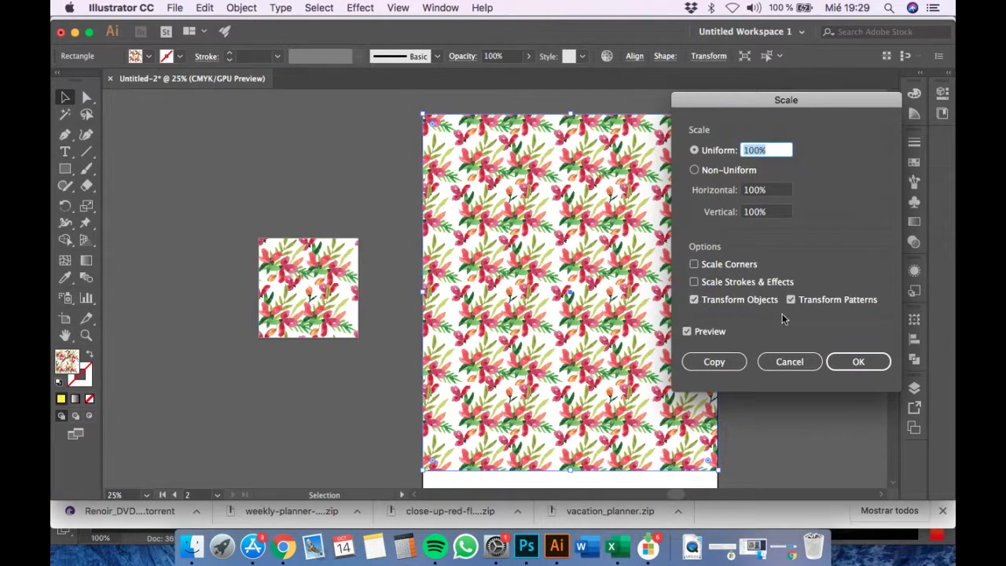
left_click(695, 301)
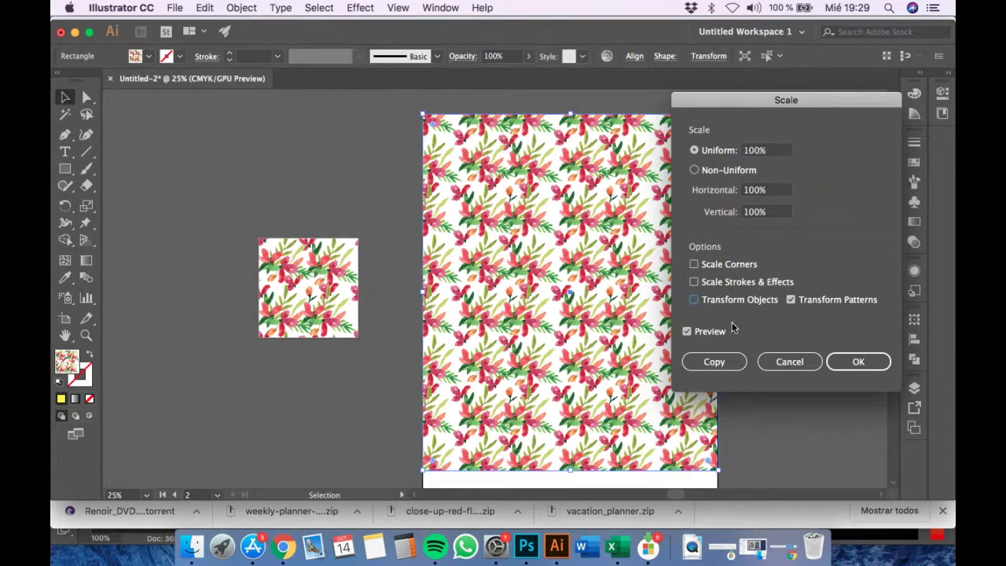
left_click(770, 151)
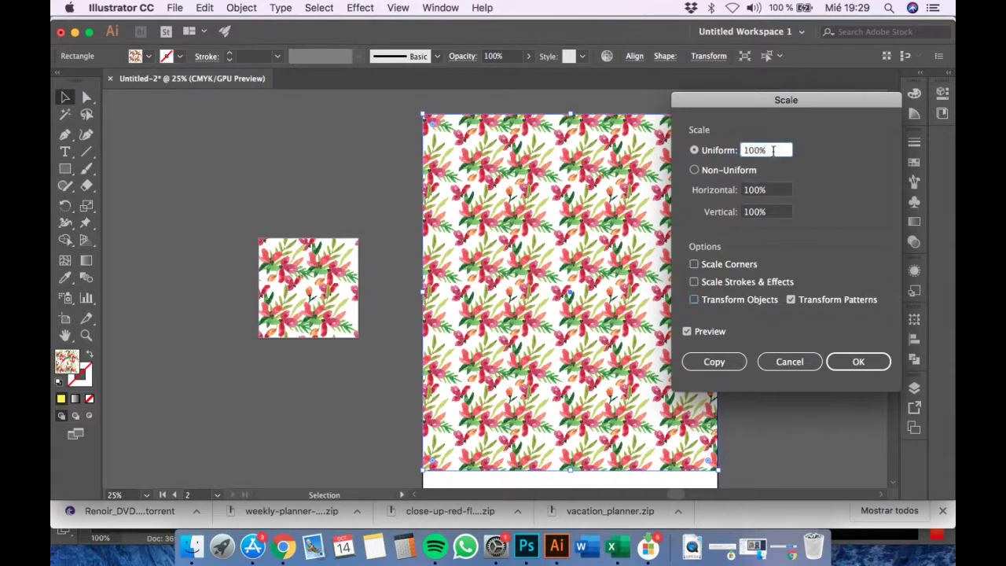
double_click(774, 151)
type("80")
key("Return")
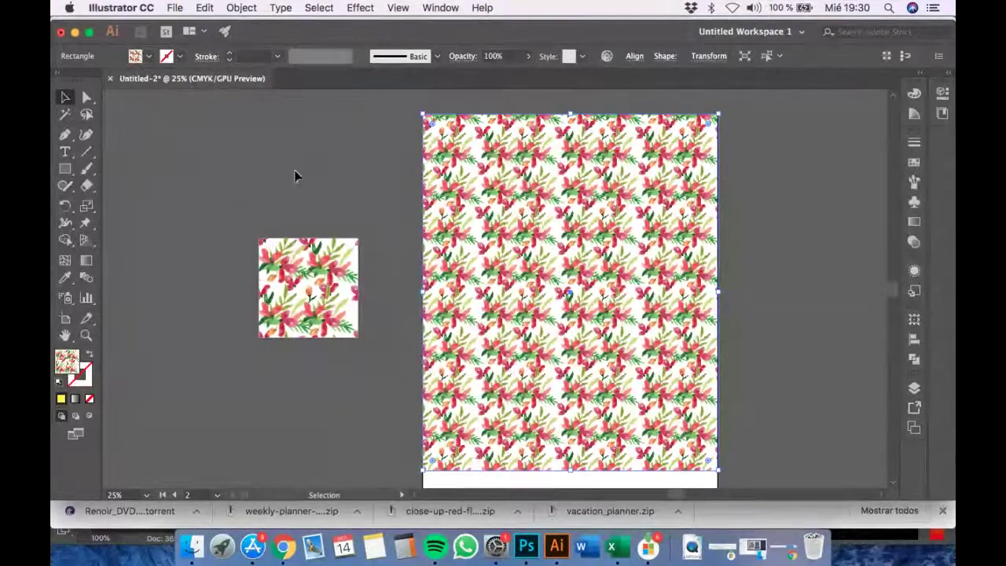
Draw a trial pattern-filled ellipse on the empty canvas above the small pattern artboard and delete it.
left_click(61, 170)
left_click_drag(61, 171, 118, 202)
left_click_drag(233, 151, 249, 238)
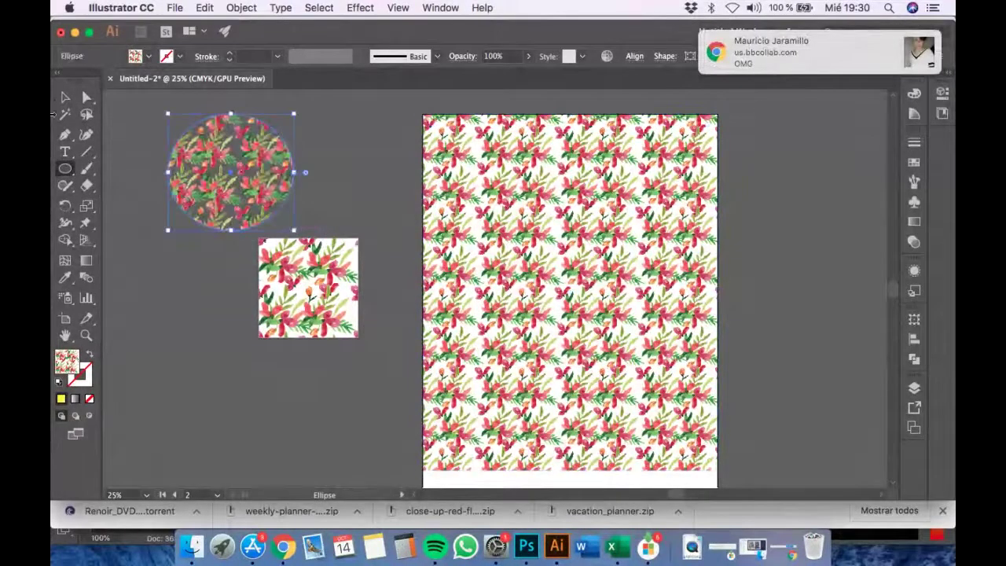
key("v")
left_click(146, 222)
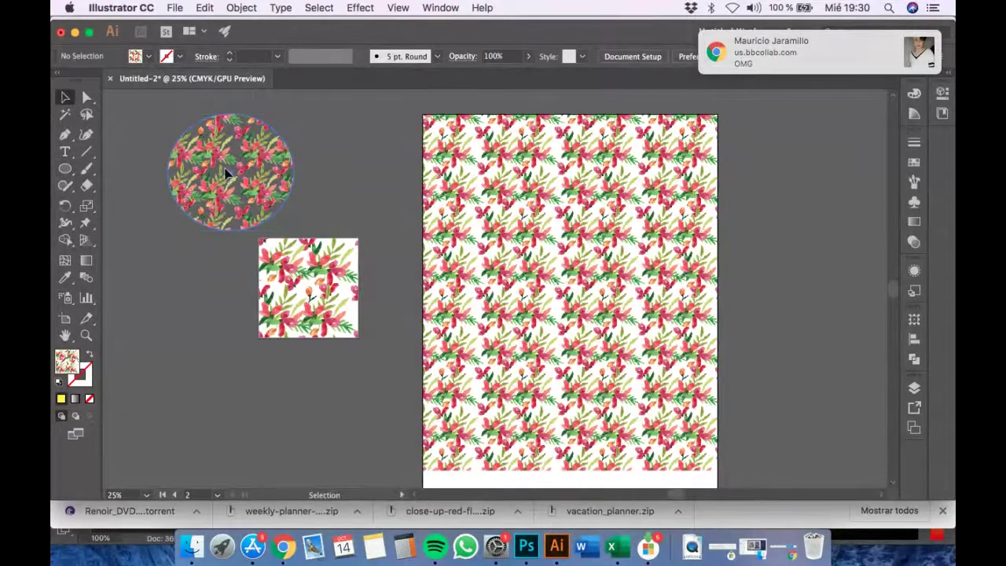
left_click(227, 171)
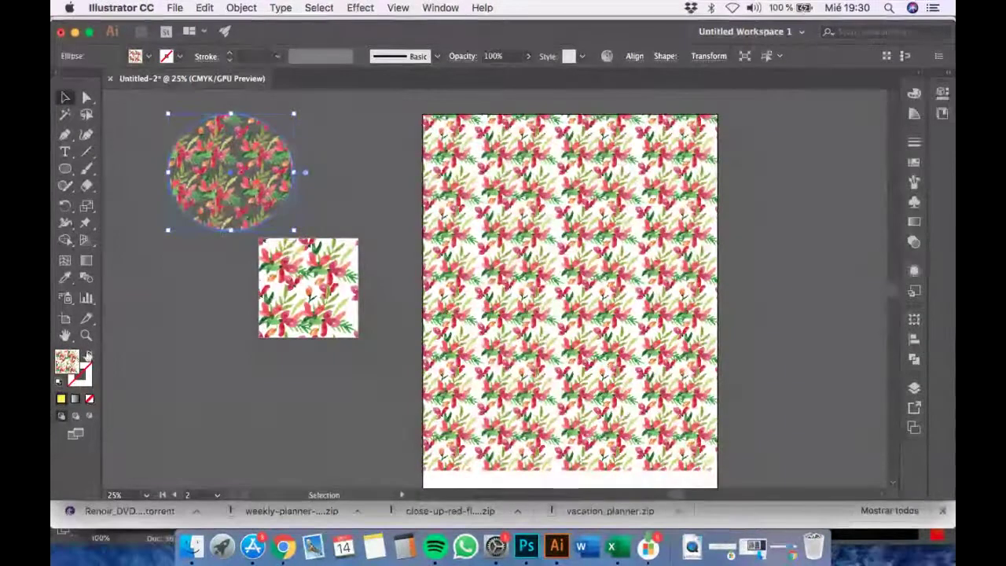
key("Delete")
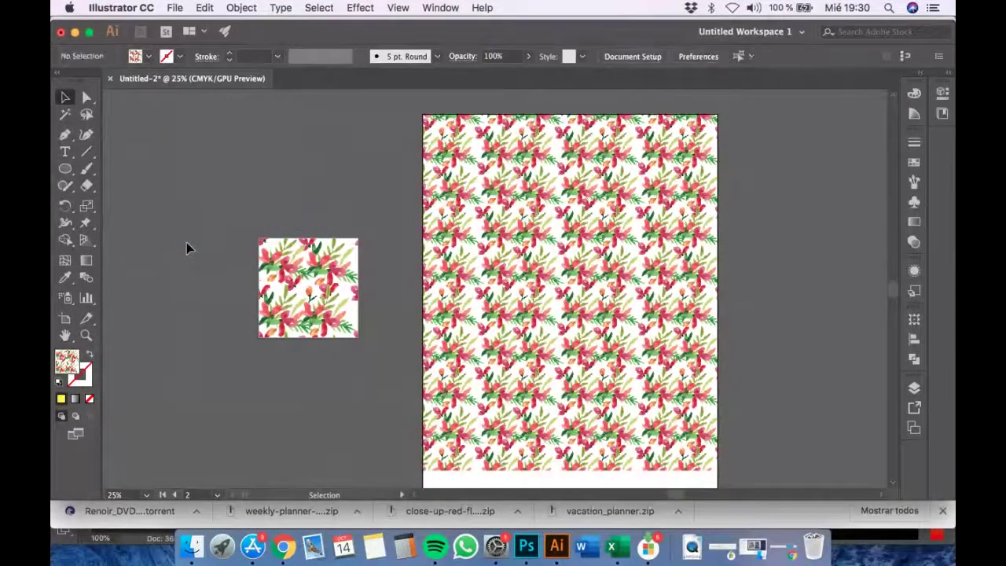
Delete the large patterned rectangle from the second artboard and undo the deletion.
left_click(483, 201)
key("Delete")
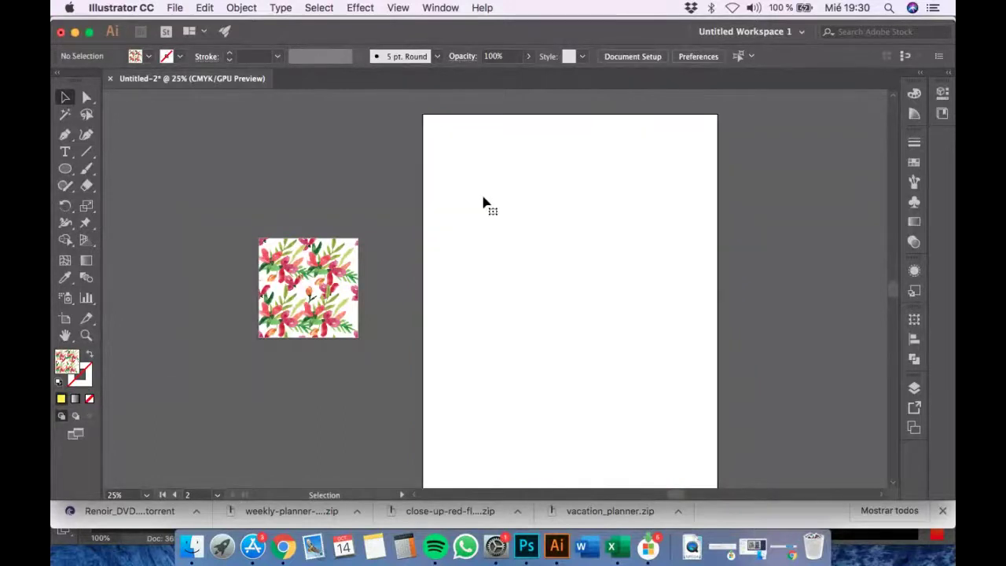
key("super+z")
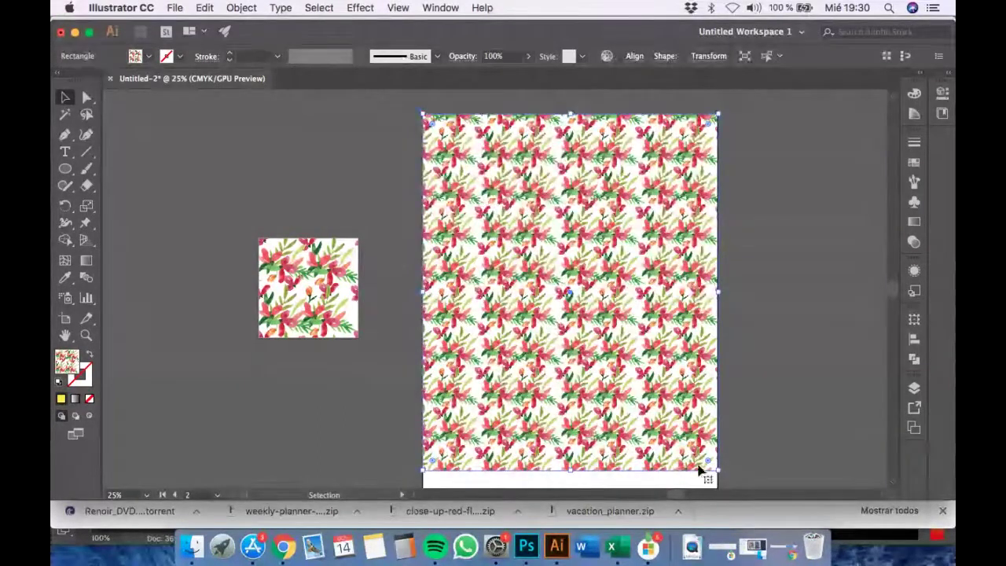
Enlarge the patterned rectangle from its lower-right corner to the second artboard's bottom edge, extending past the right edge, and deselect it.
scroll(684, 393, "down", 5)
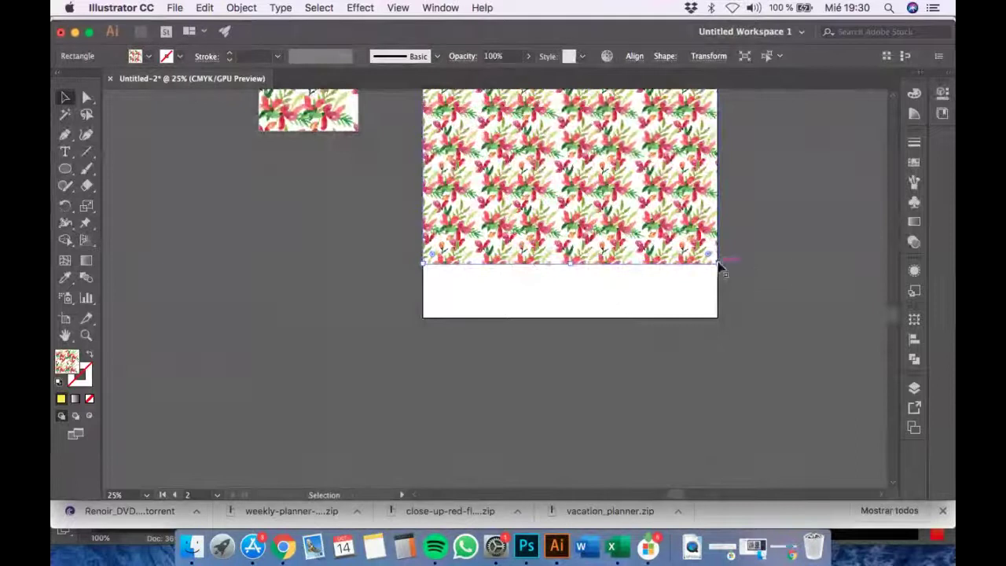
left_click_drag(723, 267, 786, 316)
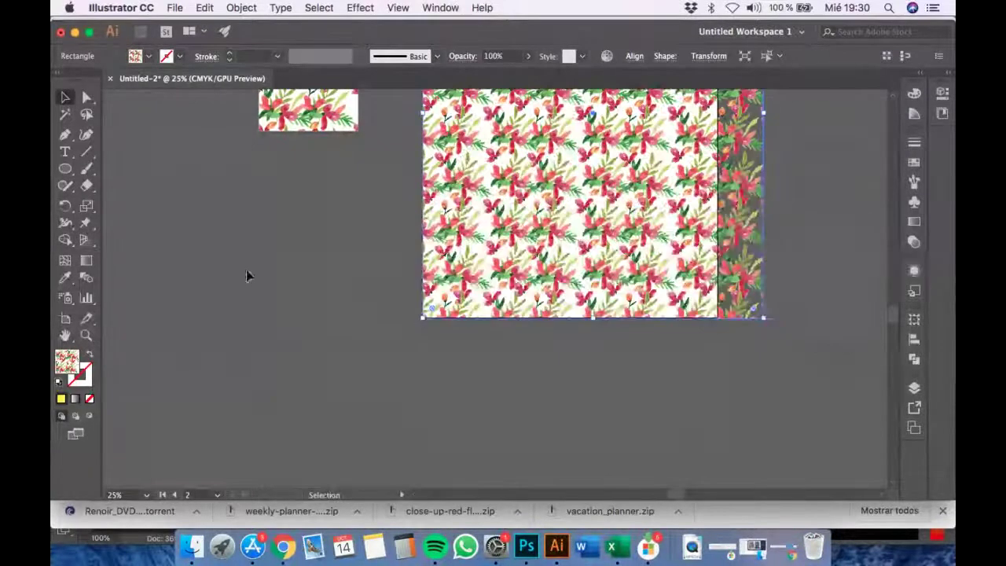
left_click(388, 361)
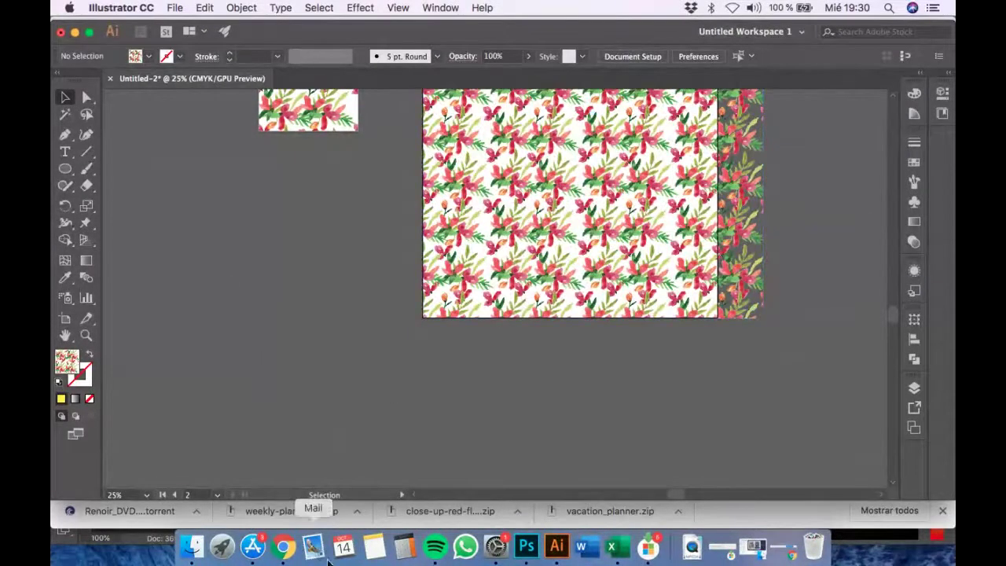
Switch to the Blackboard Collaborate session in Chrome.
left_click(283, 546)
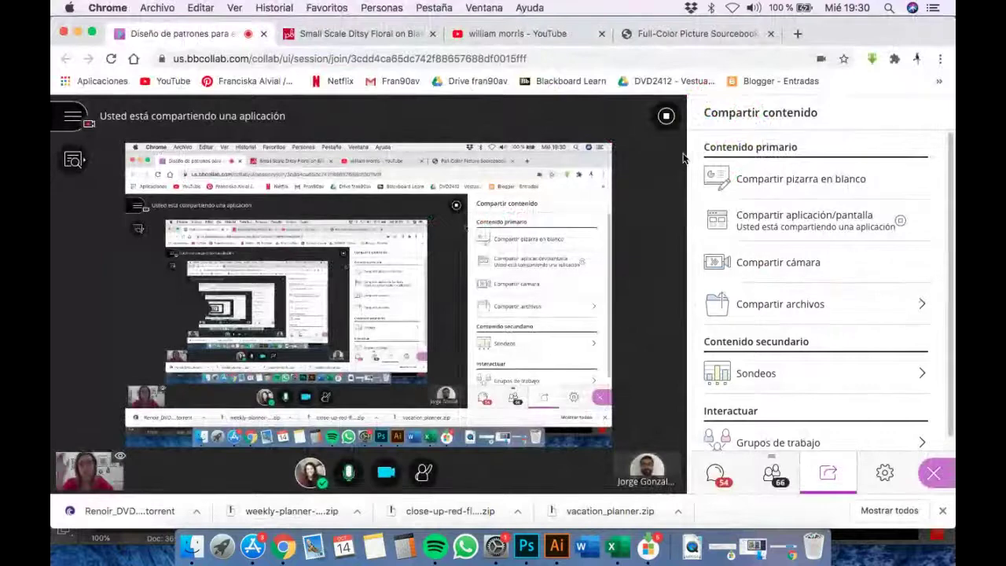